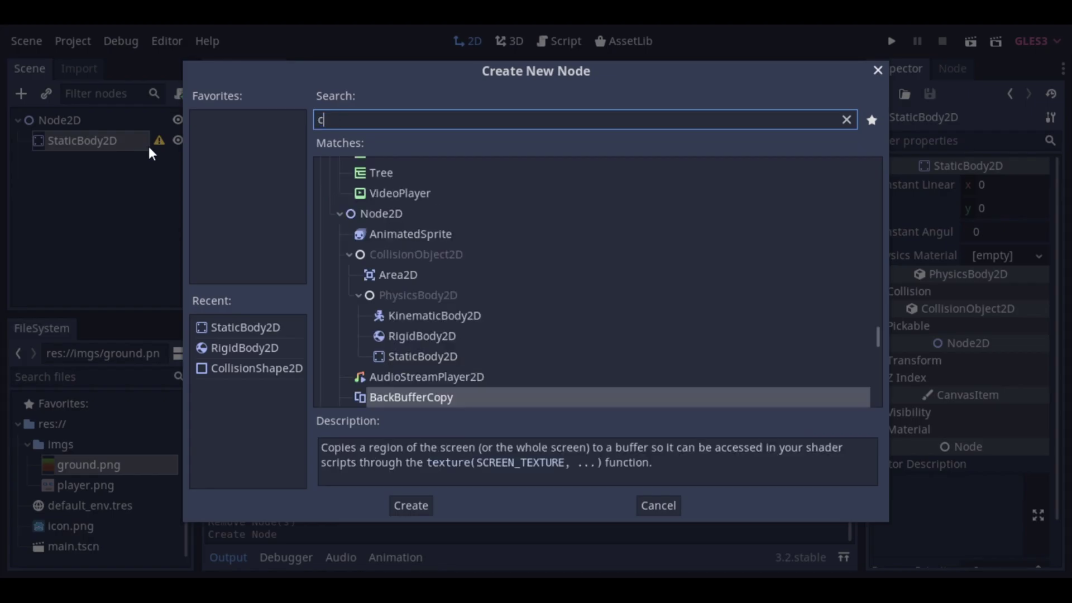
Add a CollisionShape2D node and a Sprite node as children of the StaticBody2D
{"action": "key", "text": "Down"}
{"action": "key", "text": "Return"}
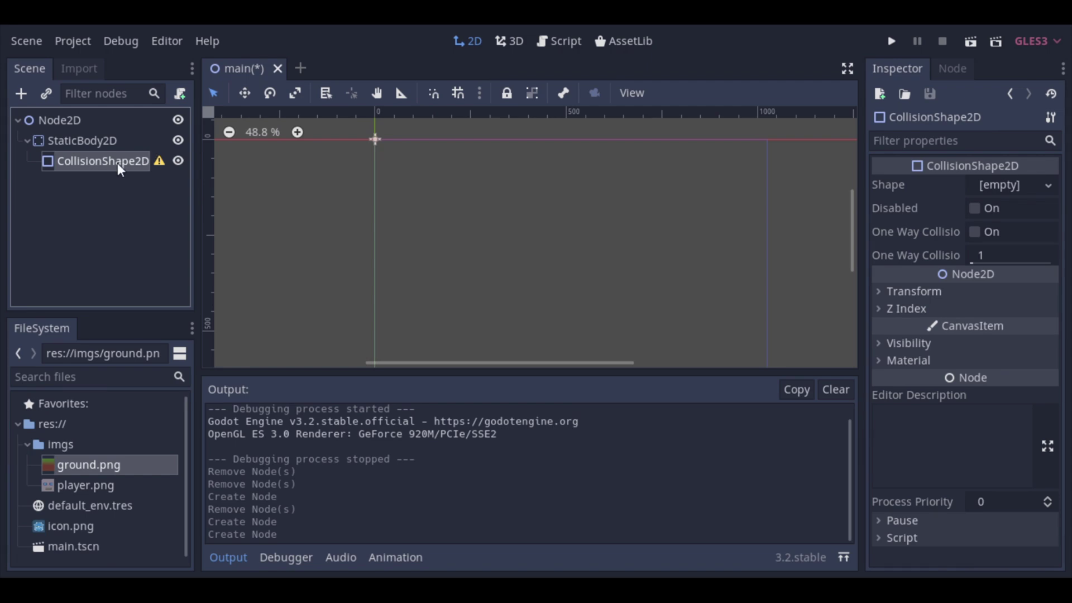
{"action": "right_click", "coordinate": [64, 140]}
{"action": "left_click", "coordinate": [77, 147]}
{"action": "type", "text": "spri"}
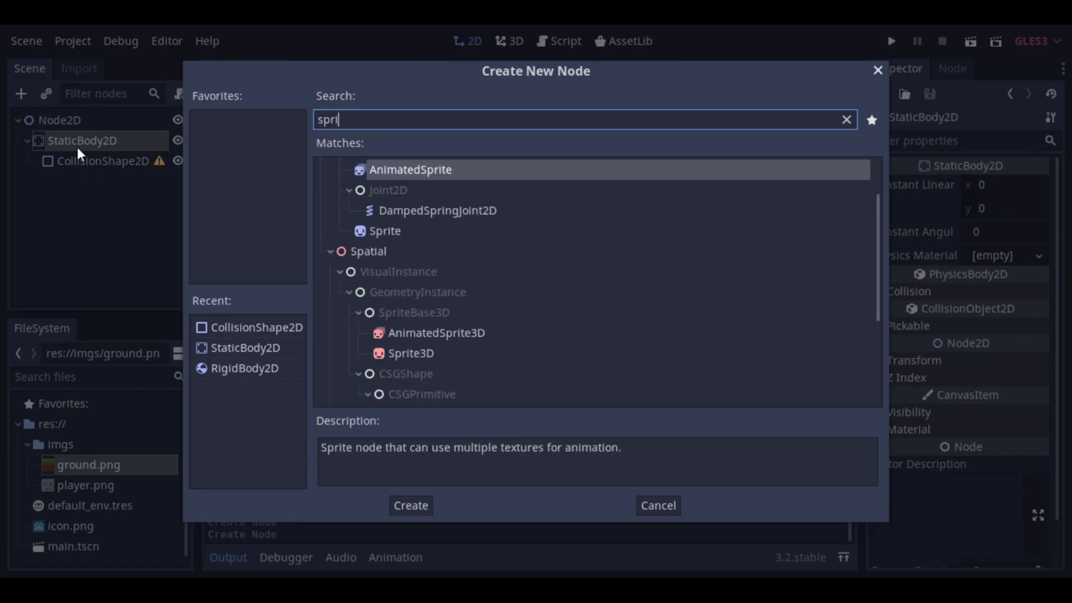
{"action": "key", "text": "Down"}
{"action": "key", "text": "Down"}
{"action": "key", "text": "Down"}
{"action": "key", "text": "Up"}
{"action": "key", "text": "Return"}
Assign a new RectangleShape2D to the CollisionShape2D under the StaticBody2D
{"action": "left_click", "coordinate": [116, 161]}
{"action": "left_click", "coordinate": [1048, 184]}
{"action": "left_click", "coordinate": [955, 310]}
Set the StaticBody2D's position to 550 in X and 550 in Y
{"action": "left_click", "coordinate": [75, 140]}
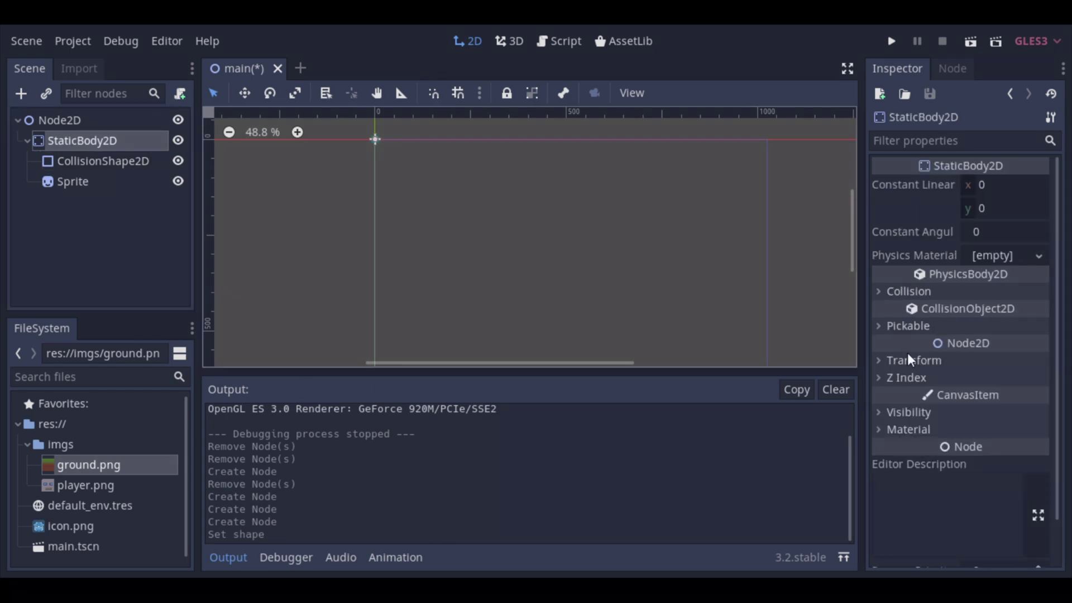
{"action": "left_click", "coordinate": [910, 360]}
{"action": "left_click", "coordinate": [982, 379]}
{"action": "type", "text": "550"}
{"action": "key", "text": "Return"}
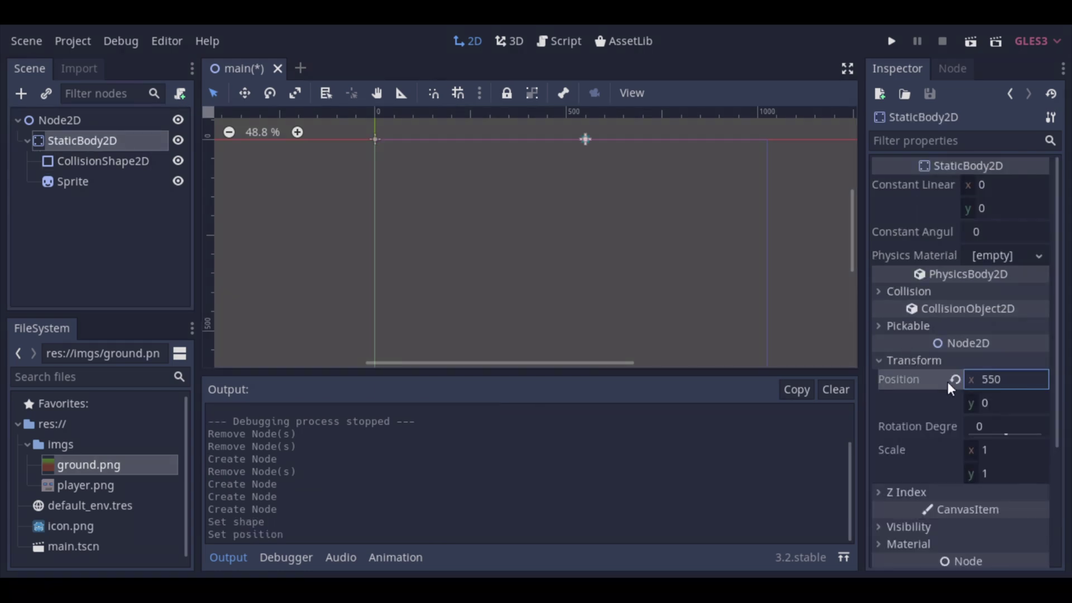
{"action": "left_click", "coordinate": [994, 402]}
{"action": "type", "text": "550"}
{"action": "key", "text": "Return"}
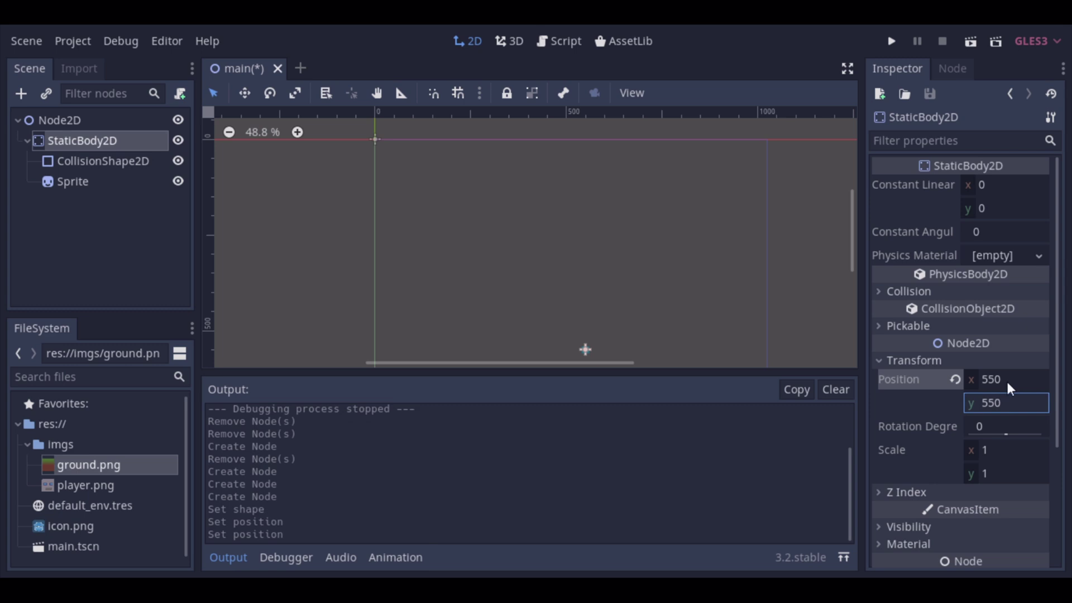
Try an X position of 400 for the StaticBody2D
{"action": "left_click", "coordinate": [1008, 379]}
{"action": "type", "text": "400"}
{"action": "key", "text": "Return"}
Set the StaticBody2D's X position to 600
{"action": "left_click_drag", "start_coordinate": [852, 262], "coordinate": [854, 273]}
{"action": "left_click", "coordinate": [1013, 381]}
{"action": "type", "text": "600"}
{"action": "key", "text": "Return"}
Apply ground.png as the Sprite's texture and move the sprite so it spans the lower edge of the viewport frame
{"action": "left_click", "coordinate": [85, 182]}
{"action": "left_click_drag", "start_coordinate": [90, 465], "coordinate": [999, 185]}
{"action": "left_click_drag", "start_coordinate": [631, 313], "coordinate": [597, 320]}
Replace the shape of the ground's CollisionShape2D with a fresh RectangleShape2D
{"action": "left_click", "coordinate": [103, 161]}
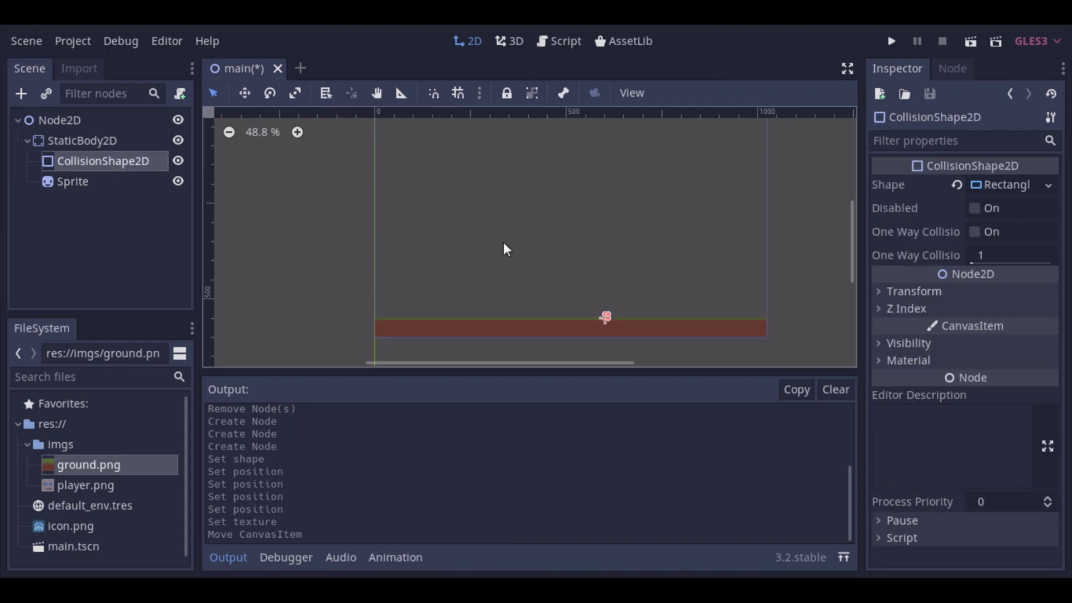
{"action": "left_click", "coordinate": [1047, 185]}
{"action": "left_click", "coordinate": [955, 314]}
Resize the ground's collision rectangle and nudge it into place until it covers the whole ground sprite
{"action": "scroll", "coordinate": [564, 348], "scroll_direction": "up", "scroll_amount": 2}
{"action": "scroll", "coordinate": [565, 356], "scroll_direction": "up", "scroll_amount": 1}
{"action": "mouse_move", "coordinate": [622, 309]}
{"action": "left_mouse_down"}
{"action": "mouse_move", "coordinate": [819, 314]}
{"action": "mouse_move", "coordinate": [614, 301]}
{"action": "mouse_move", "coordinate": [616, 313]}
{"action": "left_mouse_up"}
{"action": "left_click_drag", "start_coordinate": [796, 319], "coordinate": [847, 318]}
{"action": "key", "text": "Left"}
{"action": "key", "text": "Up"}
{"action": "key", "text": "Up"}
{"action": "key", "text": "Up"}
{"action": "key", "text": "Up"}
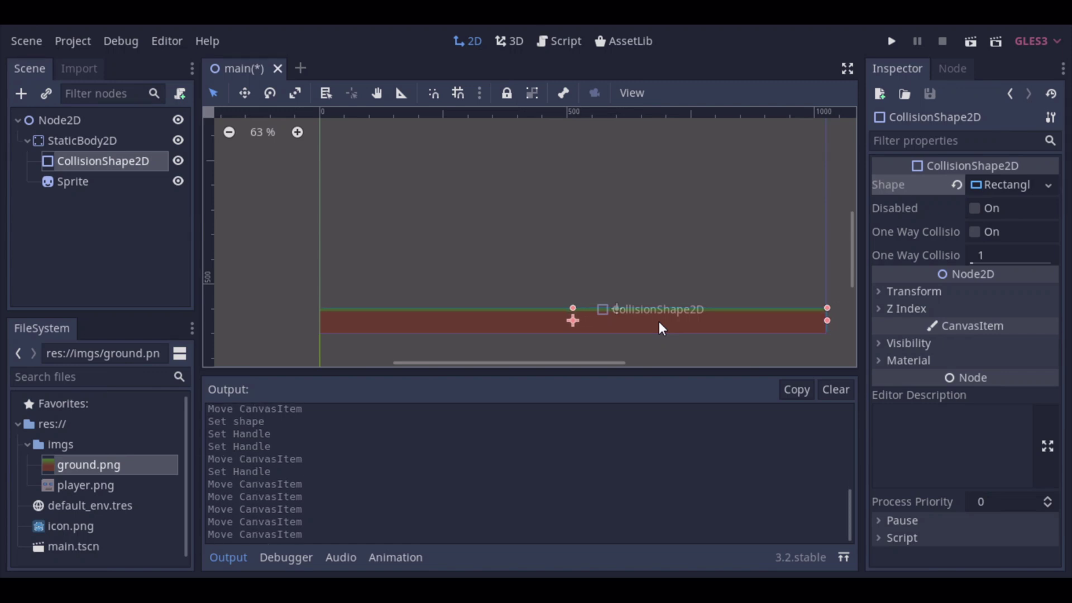
Deselect the collision shape and save the main scene
{"action": "left_click", "coordinate": [543, 144]}
{"action": "scroll", "coordinate": [554, 214], "scroll_direction": "down", "scroll_amount": 1}
{"action": "scroll", "coordinate": [554, 217], "scroll_direction": "down", "scroll_amount": 2}
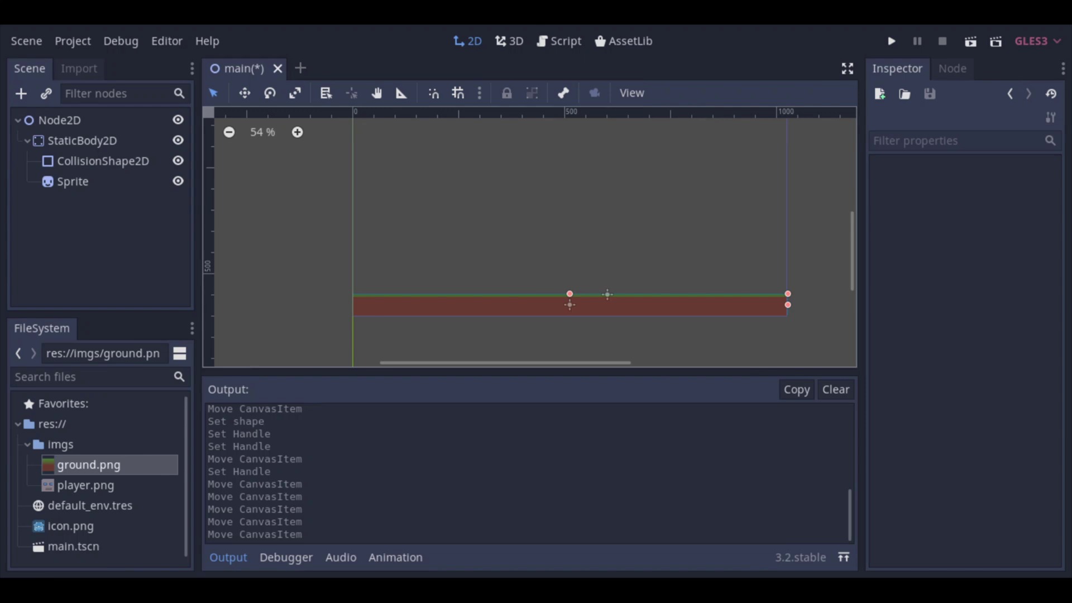
{"action": "left_click", "coordinate": [95, 255]}
{"action": "key", "text": "ctrl+s"}
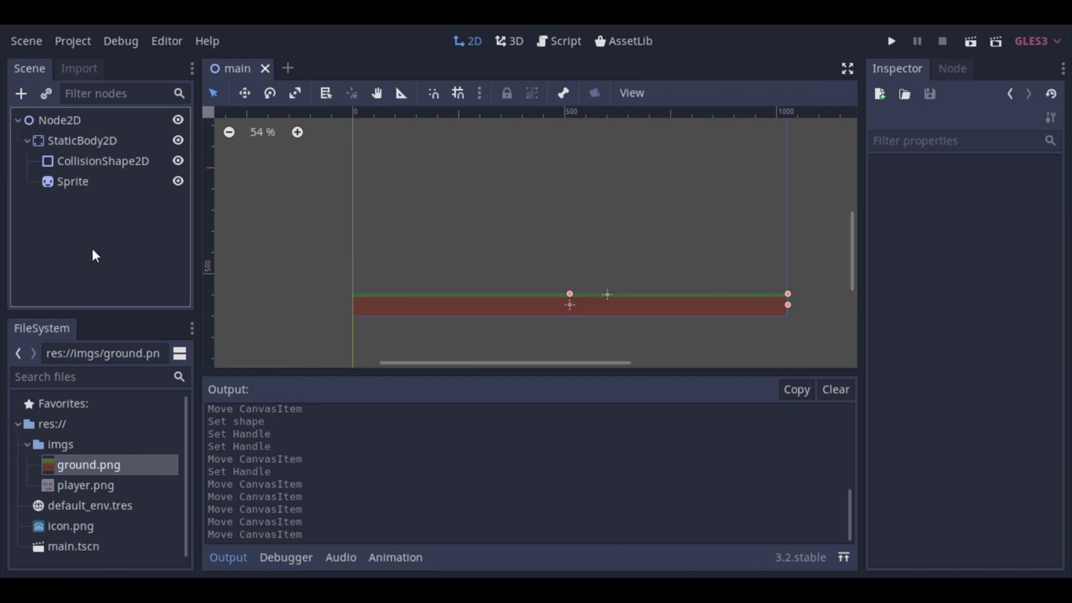
Create a new scene with a 2D Scene root node
{"action": "left_click", "coordinate": [32, 35]}
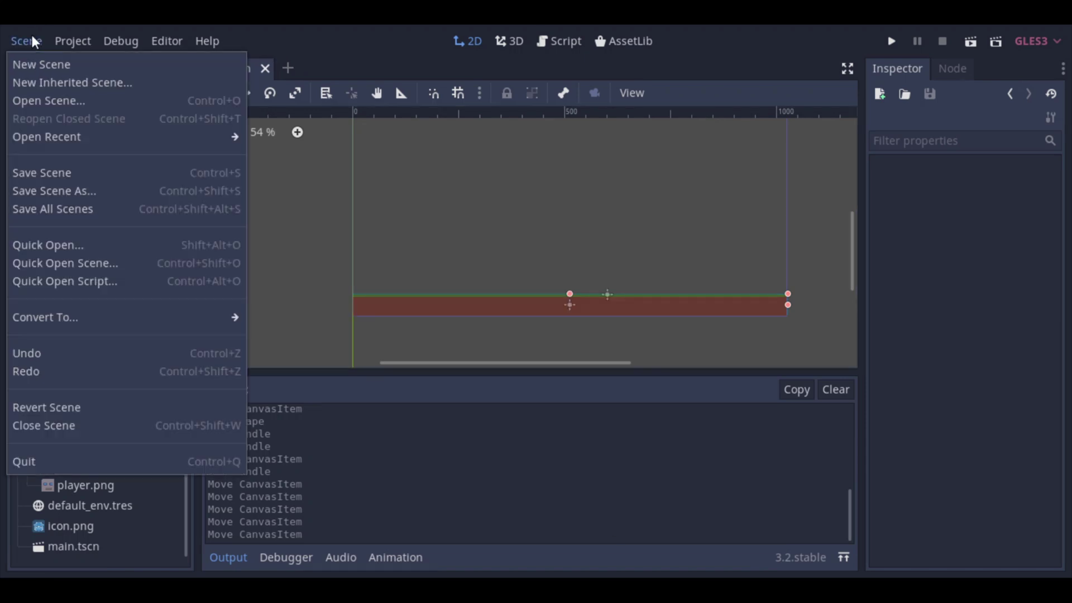
{"action": "left_click", "coordinate": [42, 66]}
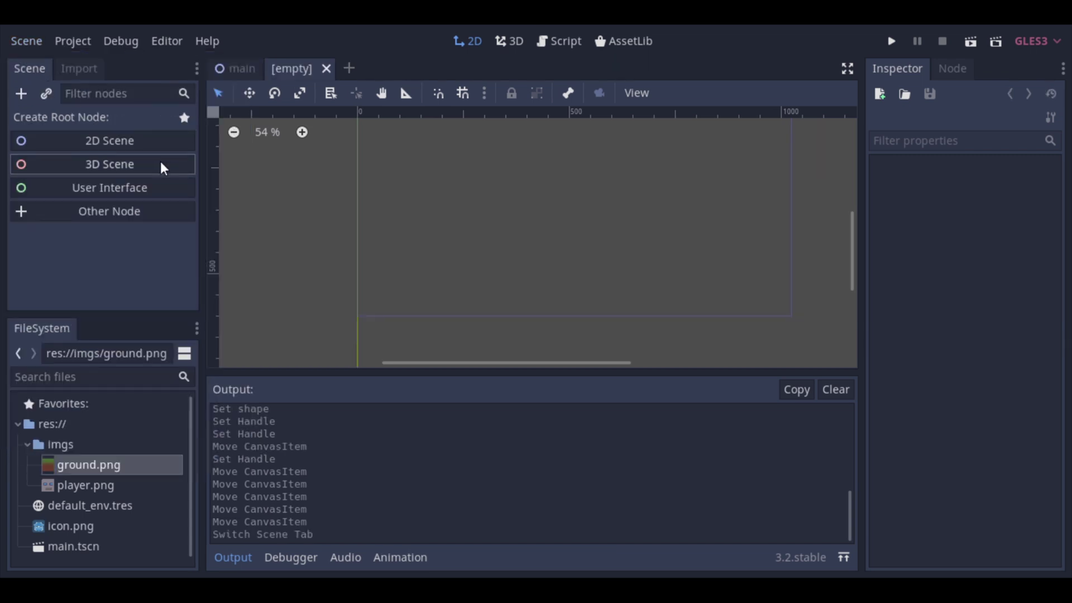
{"action": "left_click", "coordinate": [106, 140]}
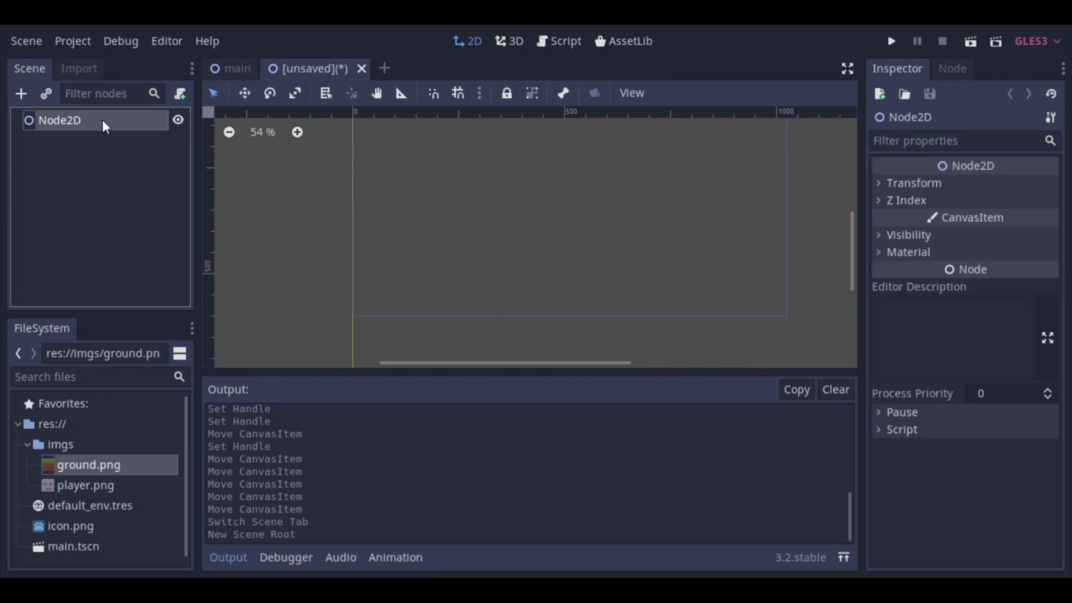
Add a KinematicBody2D as a child of the new scene's Node2D root
{"action": "right_click", "coordinate": [104, 126]}
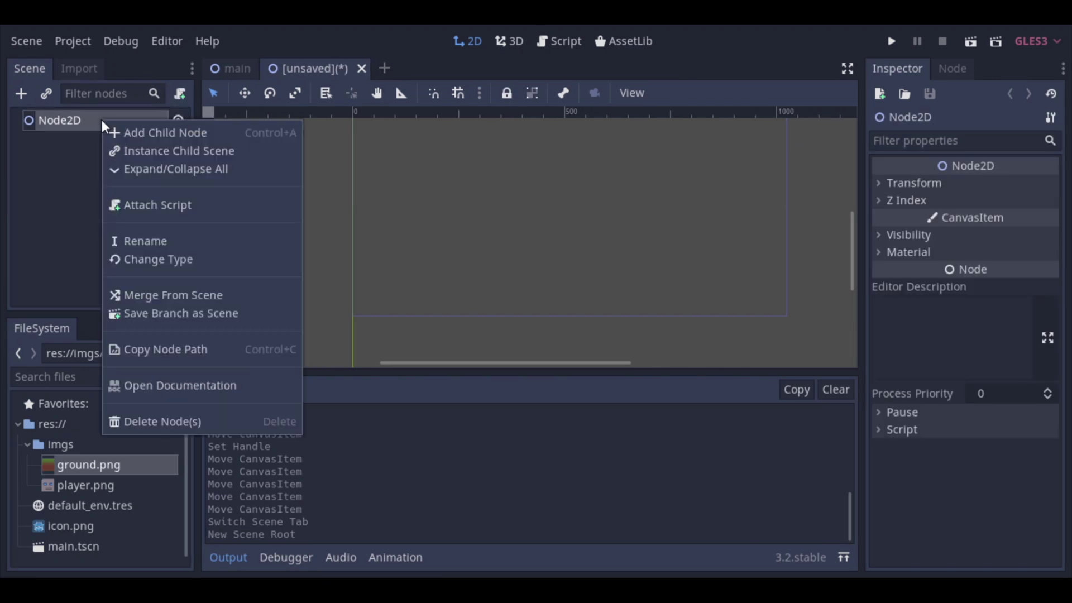
{"action": "left_click", "coordinate": [131, 132]}
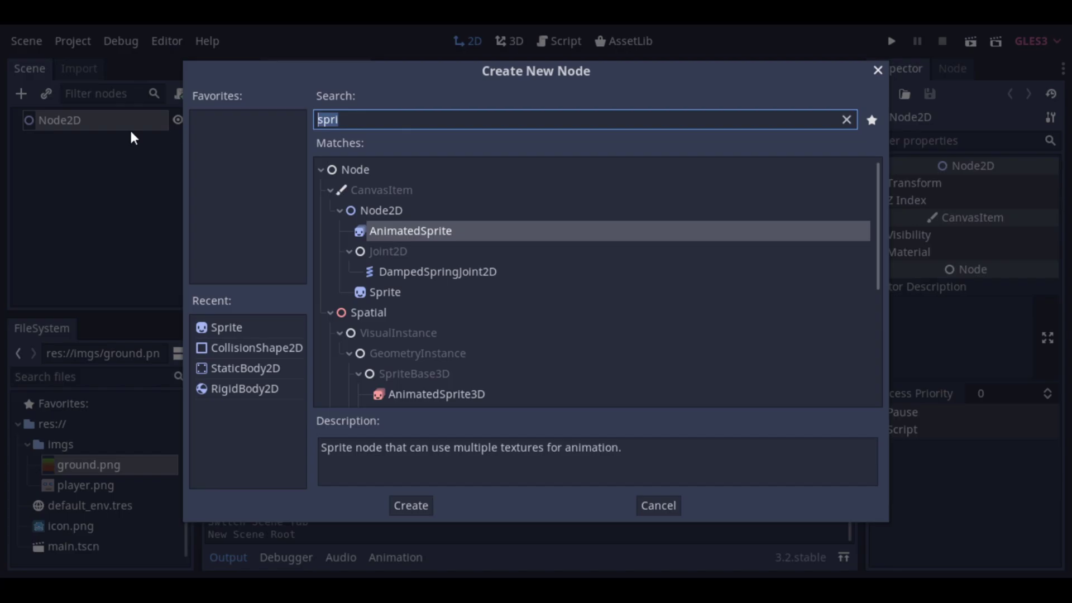
{"action": "type", "text": "kinema"}
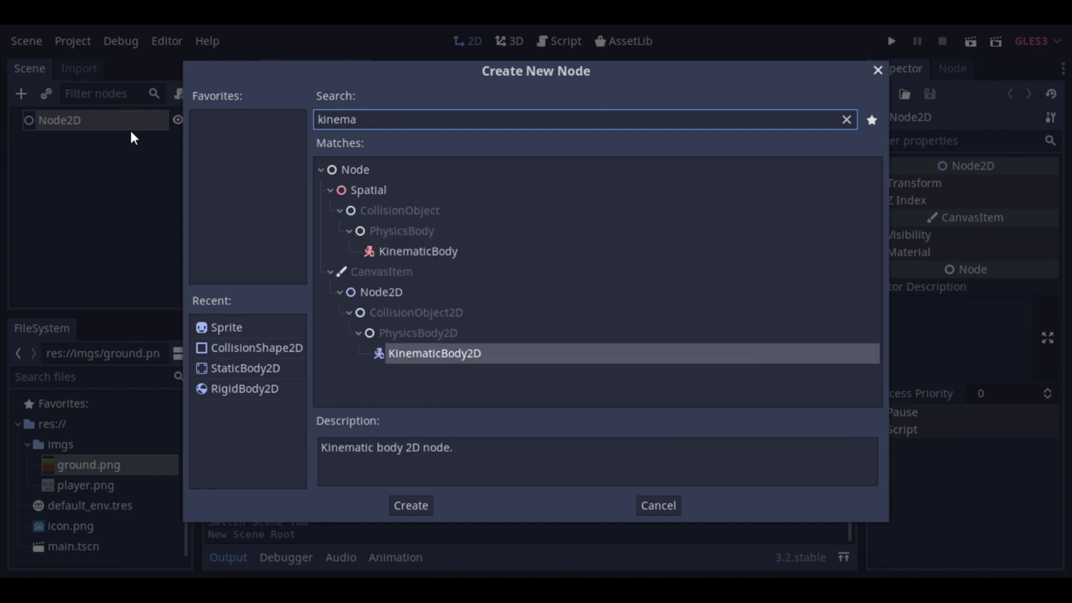
{"action": "double_click", "coordinate": [477, 354]}
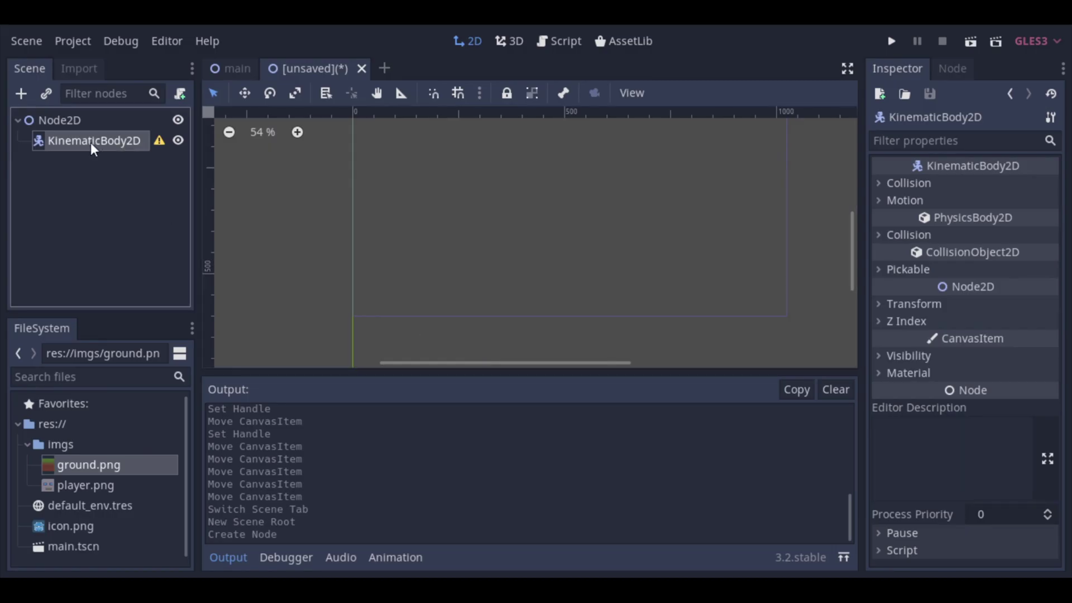
Make the KinematicBody2D the scene root and delete the leftover Node2D
{"action": "right_click", "coordinate": [93, 146]}
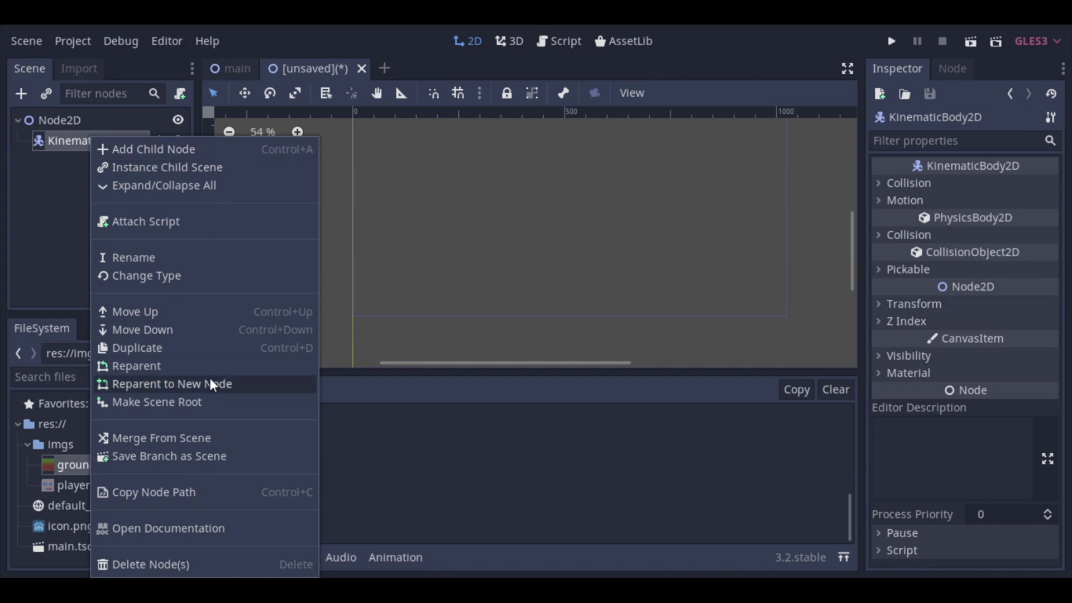
{"action": "left_click", "coordinate": [168, 402]}
{"action": "left_click", "coordinate": [85, 141]}
{"action": "key", "text": "Delete"}
{"action": "key", "text": "Return"}
Add a Sprite node as a child of the KinematicBody2D
{"action": "right_click", "coordinate": [85, 120]}
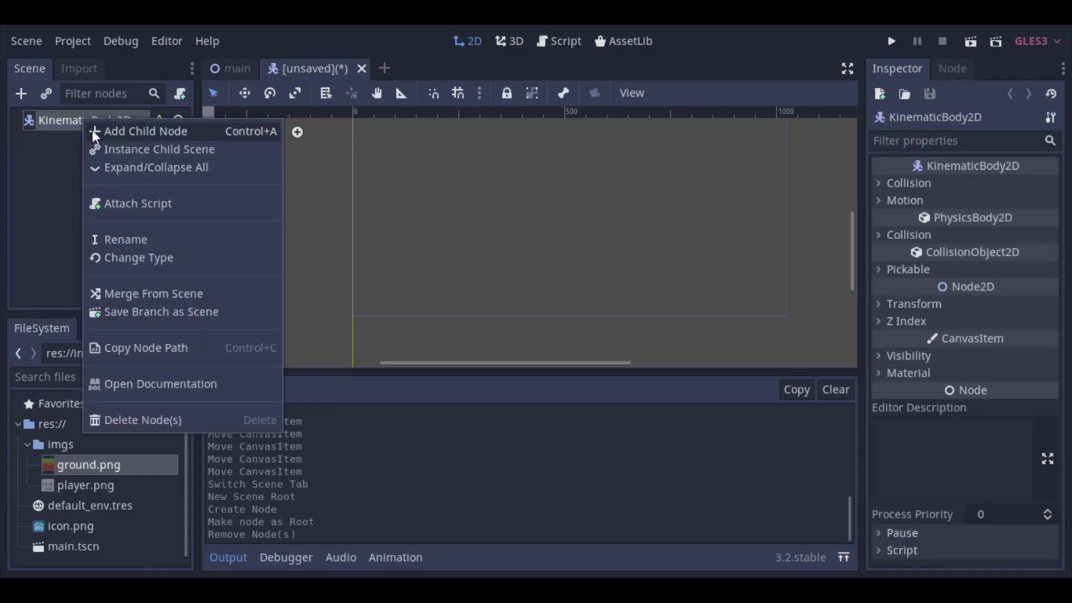
{"action": "left_click", "coordinate": [112, 134]}
{"action": "type", "text": "sprite"}
{"action": "key", "text": "Return"}
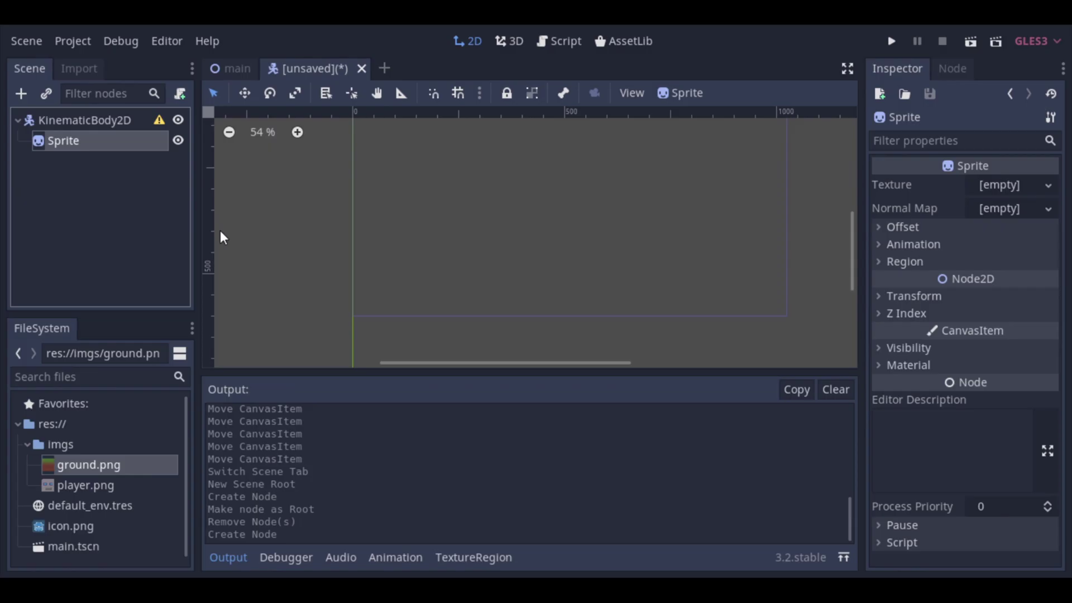
Add a CollisionShape2D child to the KinematicBody2D and give it a new RectangleShape2D
{"action": "right_click", "coordinate": [91, 126]}
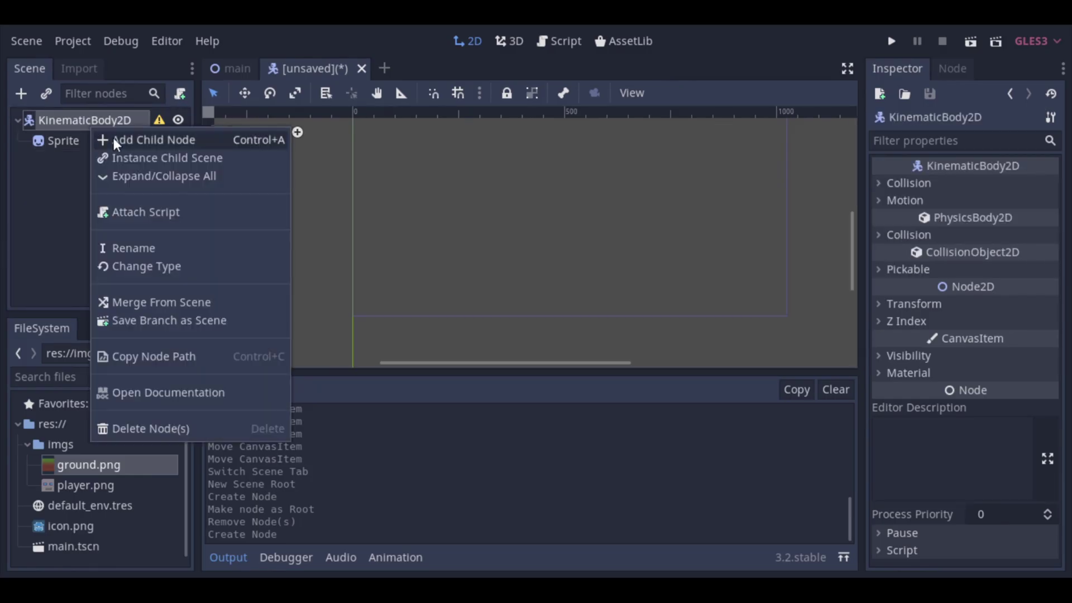
{"action": "left_click", "coordinate": [112, 138]}
{"action": "type", "text": "colli"}
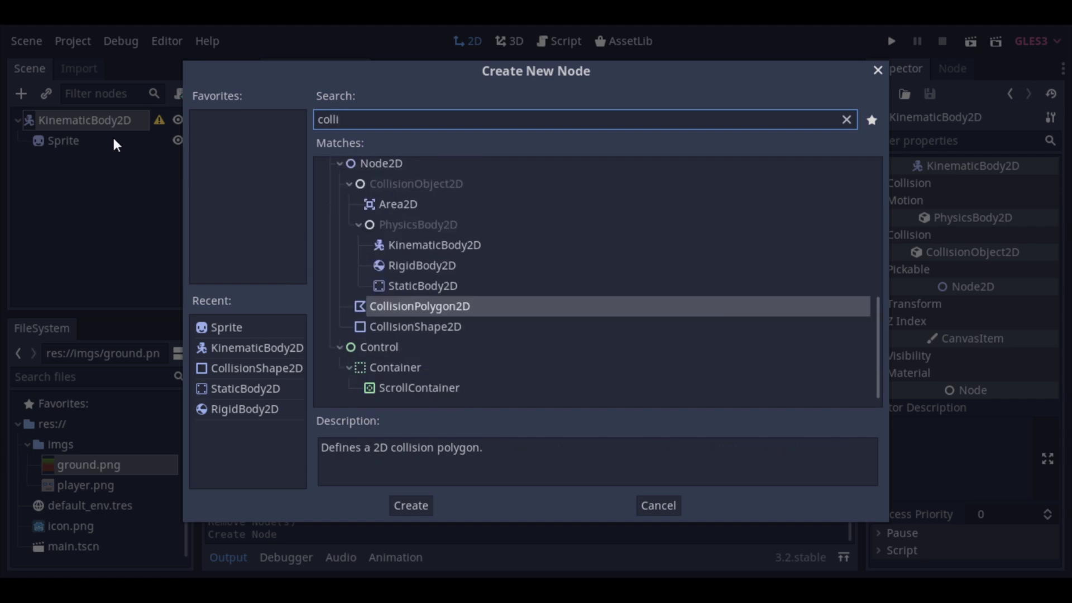
{"action": "key", "text": "Down"}
{"action": "key", "text": "Return"}
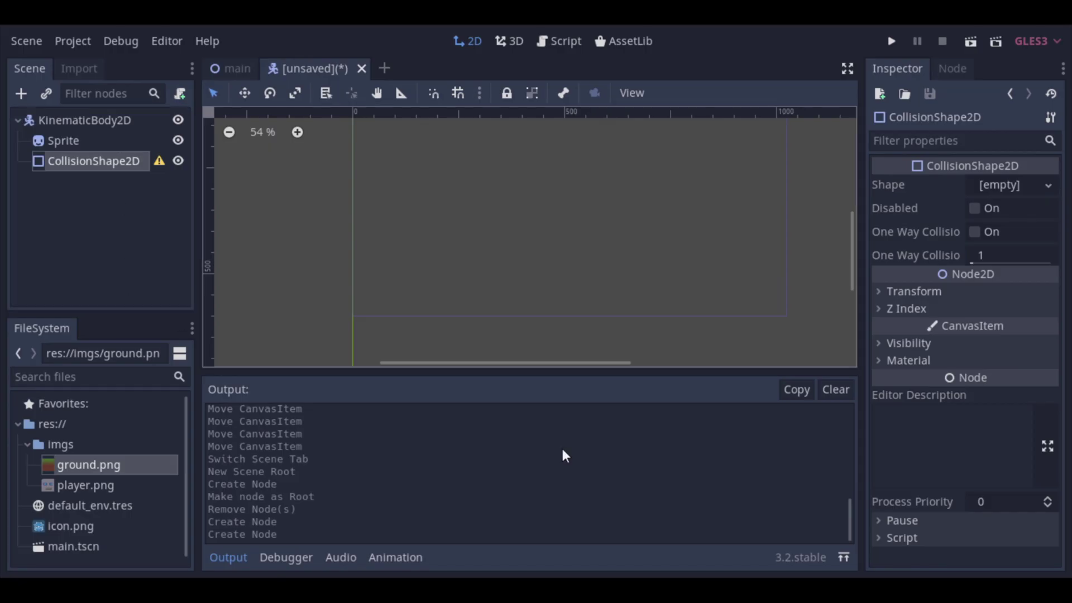
{"action": "left_click", "coordinate": [1040, 189]}
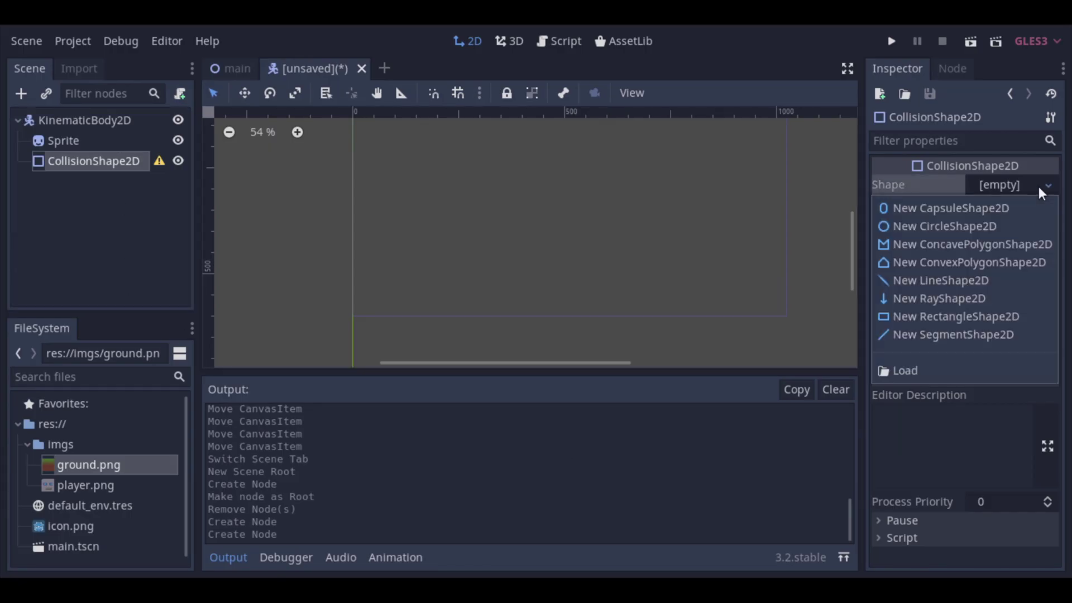
{"action": "left_click", "coordinate": [964, 316]}
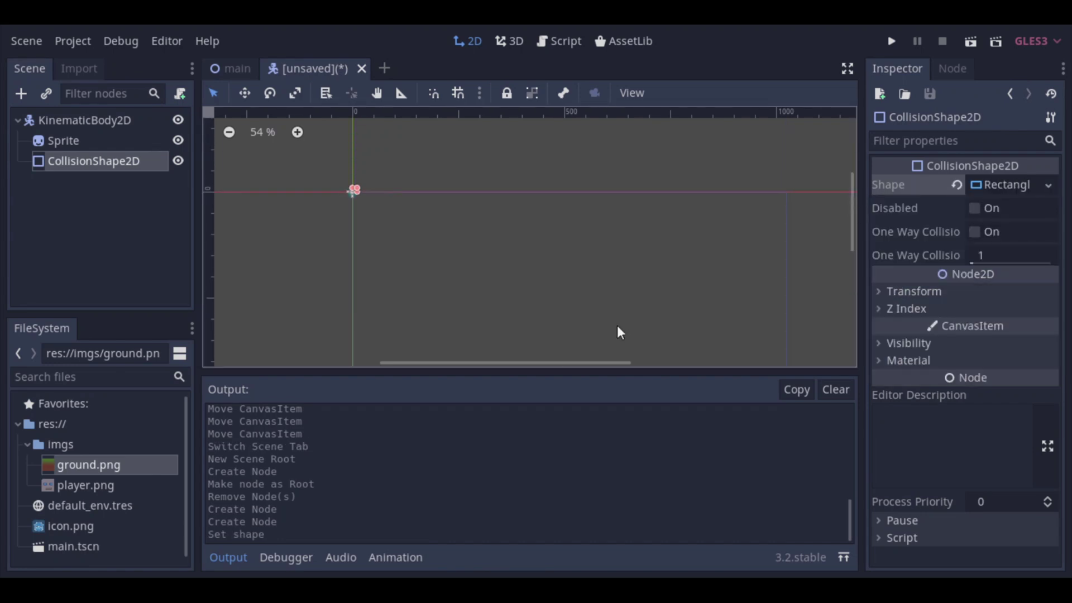
Apply player.png as the Sprite's texture and resize the collision rectangle to match the player image
{"action": "left_click", "coordinate": [102, 140]}
{"action": "left_click_drag", "start_coordinate": [85, 485], "coordinate": [999, 185]}
{"action": "left_click", "coordinate": [93, 161]}
{"action": "scroll", "coordinate": [438, 189], "scroll_direction": "up", "scroll_amount": 3}
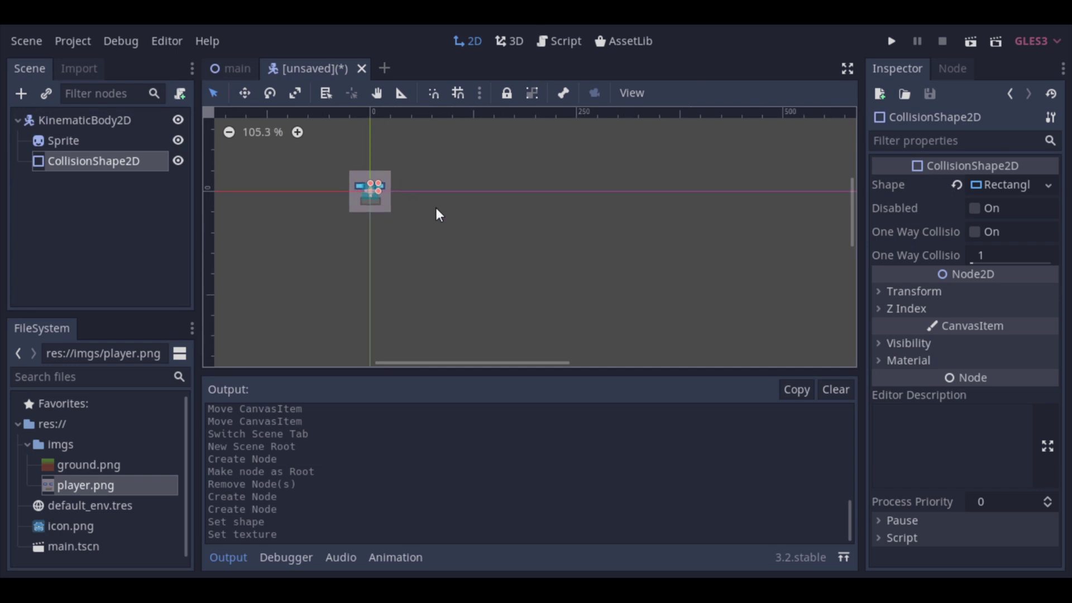
{"action": "scroll", "coordinate": [436, 213], "scroll_direction": "up", "scroll_amount": 2}
{"action": "left_click_drag", "start_coordinate": [375, 183], "coordinate": [350, 159]}
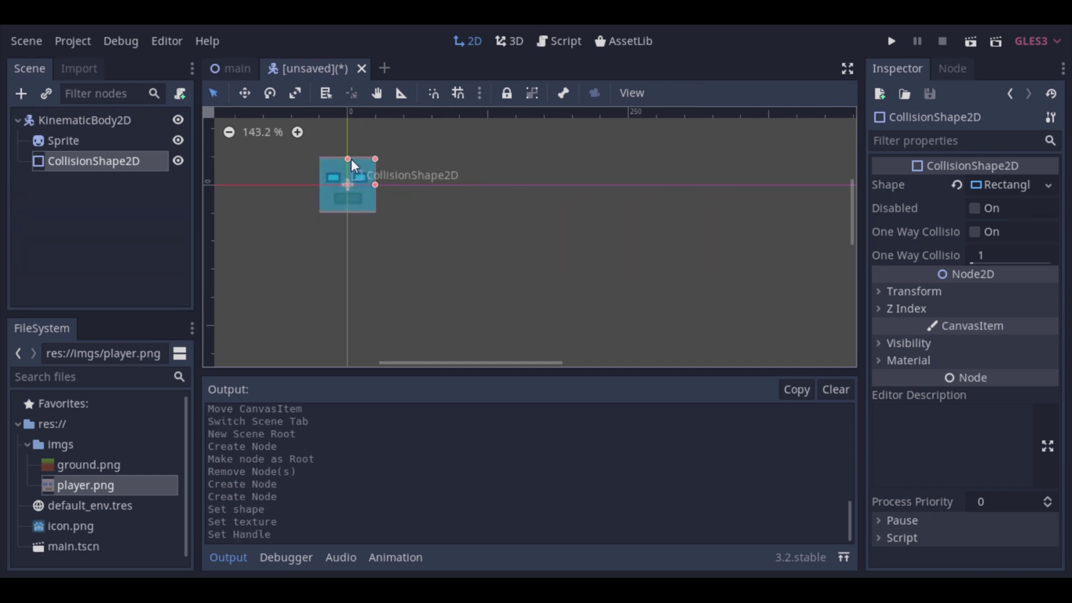
{"action": "left_click", "coordinate": [351, 157]}
{"action": "left_click", "coordinate": [310, 286]}
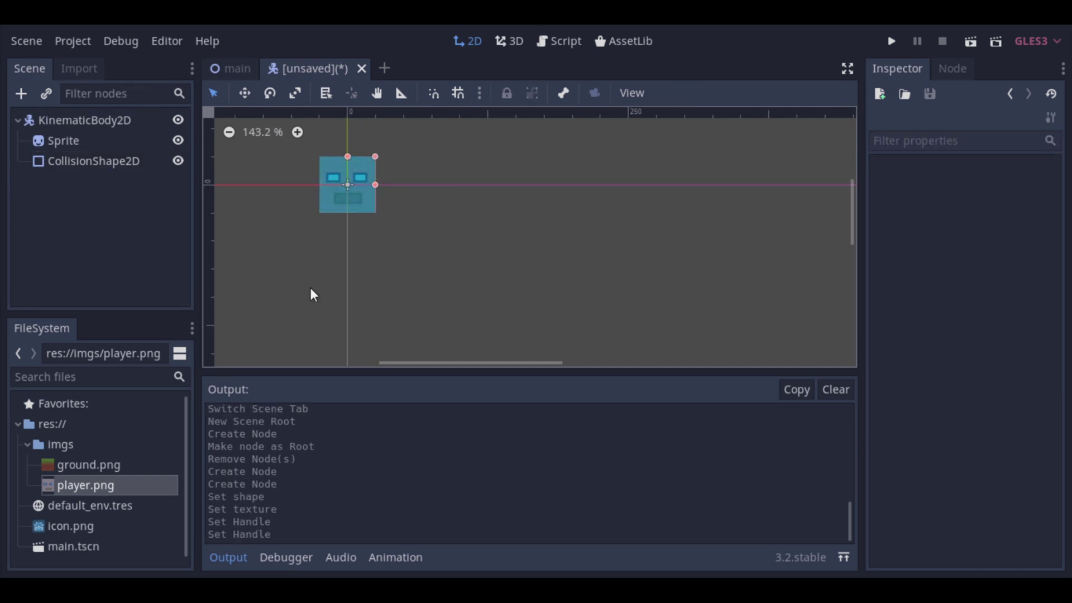
Save the new scene as Player.tscn in the project root
{"action": "key", "text": "ctrl+s"}
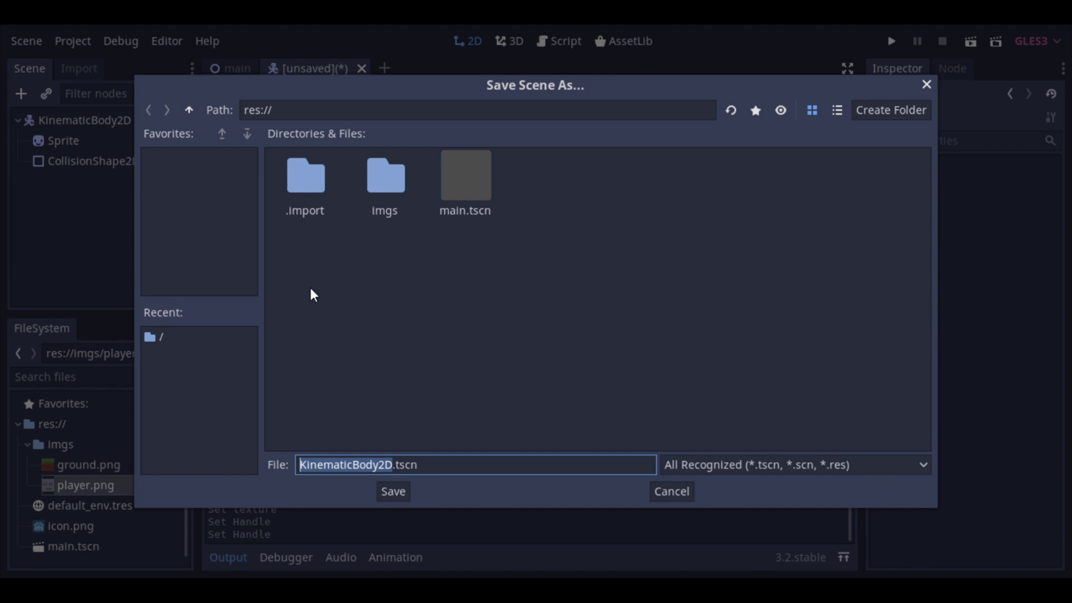
{"action": "type", "text": "Player"}
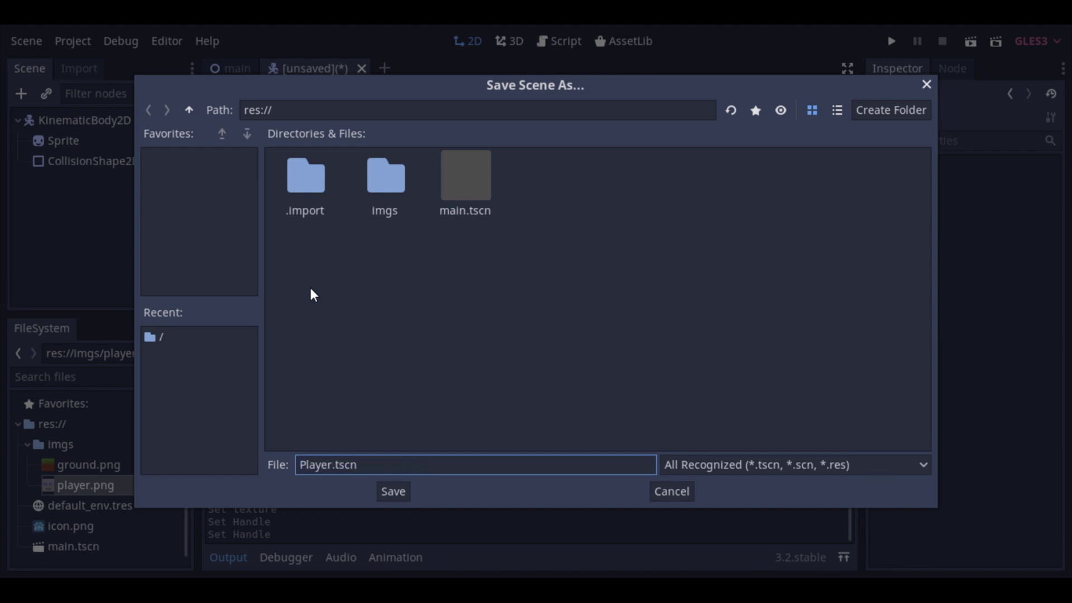
{"action": "key", "text": "Return"}
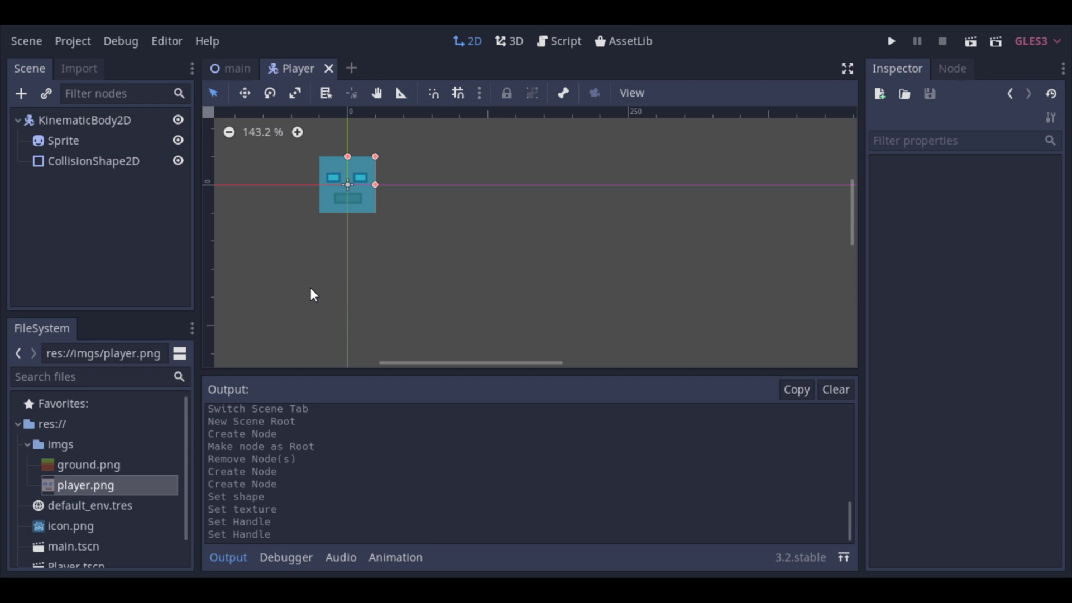
Collapse the imgs folder and create a new project folder named Scenes
{"action": "left_click", "coordinate": [26, 447]}
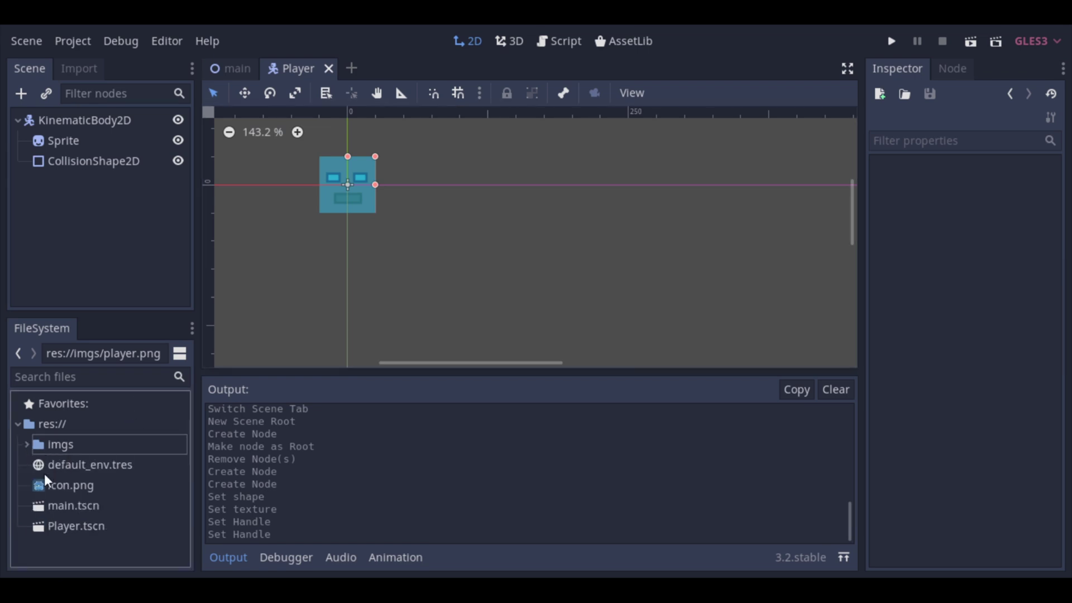
{"action": "left_click", "coordinate": [62, 526]}
{"action": "right_click", "coordinate": [59, 549]}
{"action": "left_click", "coordinate": [94, 508]}
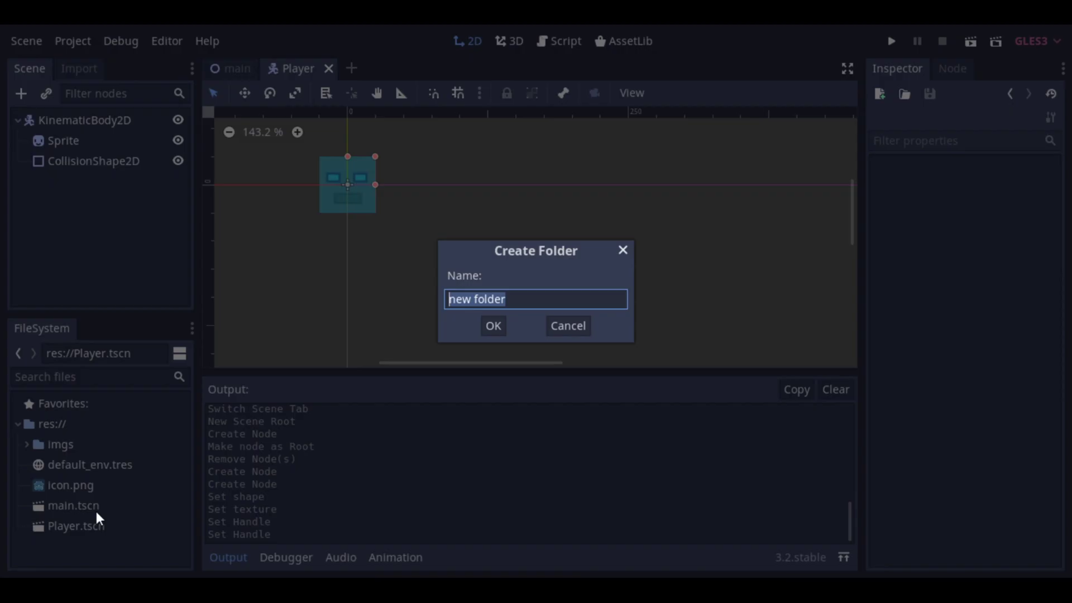
{"action": "type", "text": "Sc"}
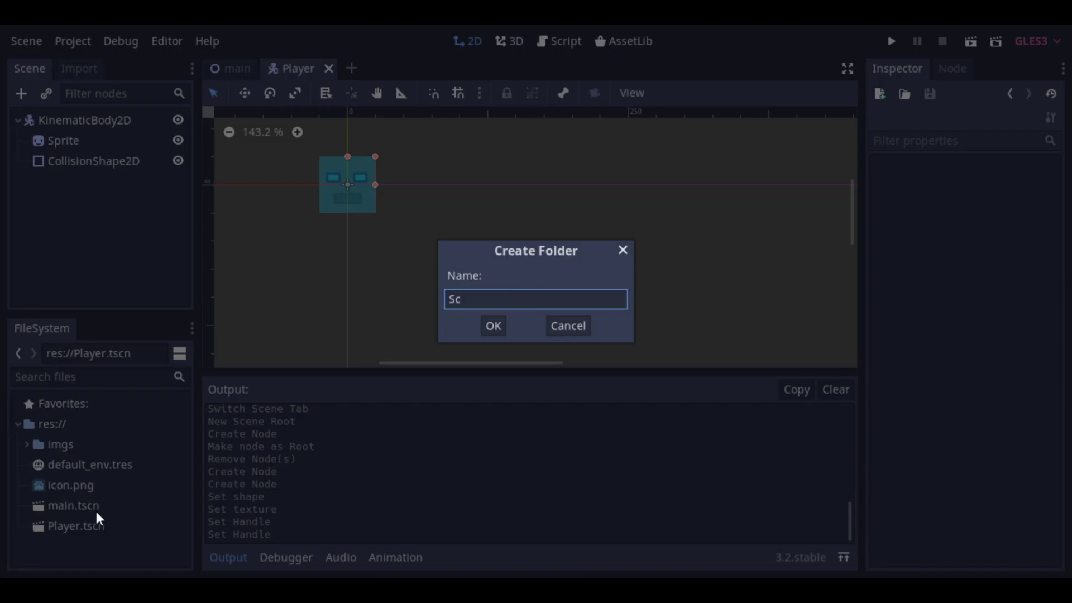
{"action": "type", "text": "enes"}
{"action": "key", "text": "Return"}
Move Player.tscn into the Scenes folder and check the folder's contents
{"action": "left_click_drag", "start_coordinate": [79, 549], "coordinate": [59, 444]}
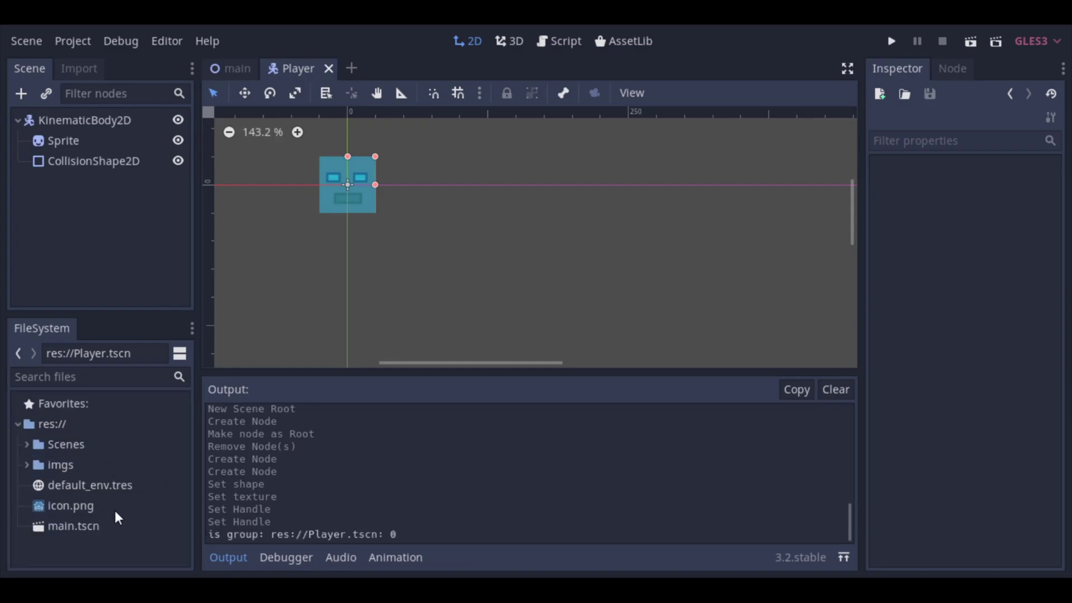
{"action": "left_click", "coordinate": [84, 442]}
{"action": "left_click", "coordinate": [31, 442]}
{"action": "left_click", "coordinate": [31, 442]}
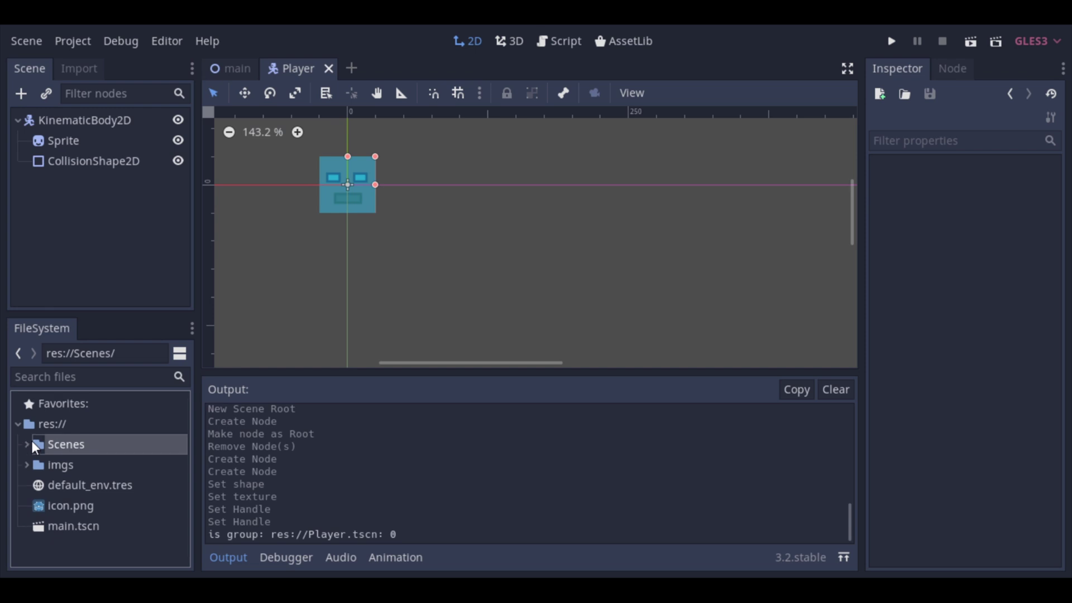
Place an instance of Player.tscn in the main scene above the ground's left half, and run the project
{"action": "left_click", "coordinate": [237, 66]}
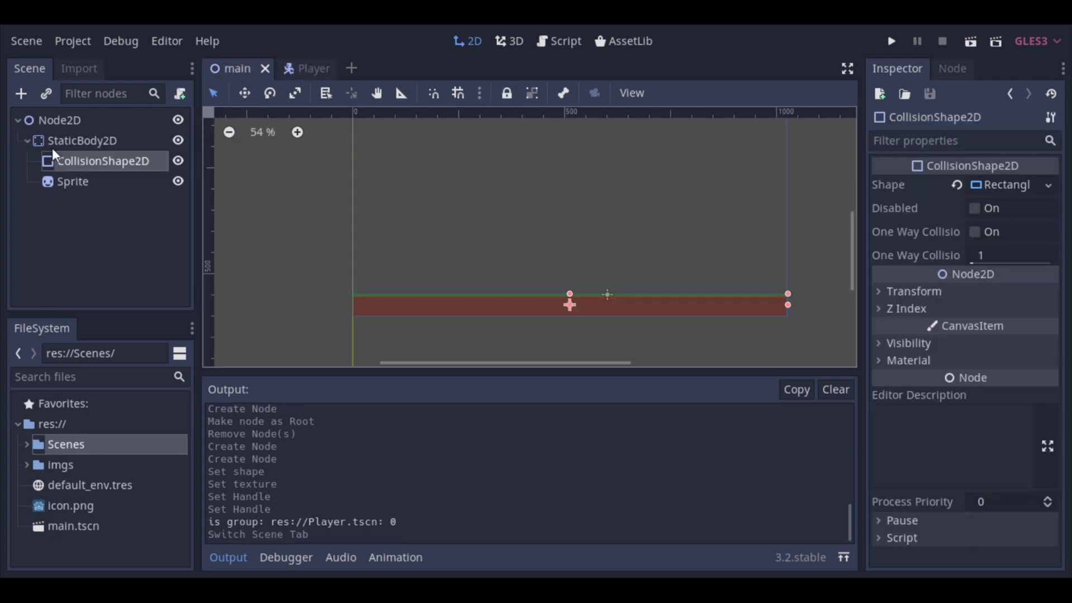
{"action": "left_click", "coordinate": [26, 140]}
{"action": "scroll", "coordinate": [314, 232], "scroll_direction": "down", "scroll_amount": 1}
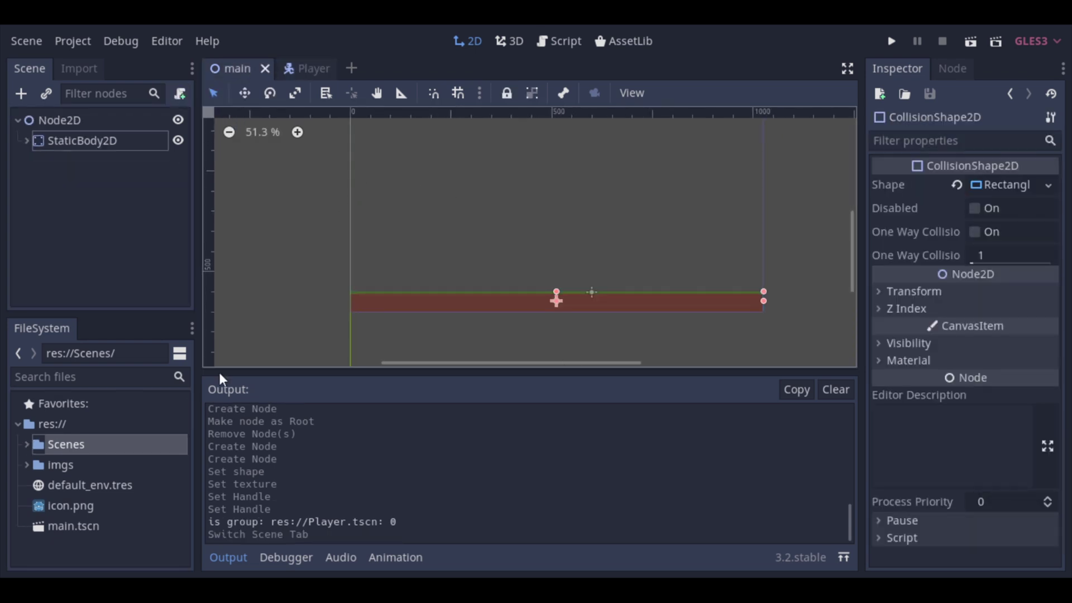
{"action": "left_click", "coordinate": [26, 443]}
{"action": "left_click_drag", "start_coordinate": [79, 465], "coordinate": [476, 228]}
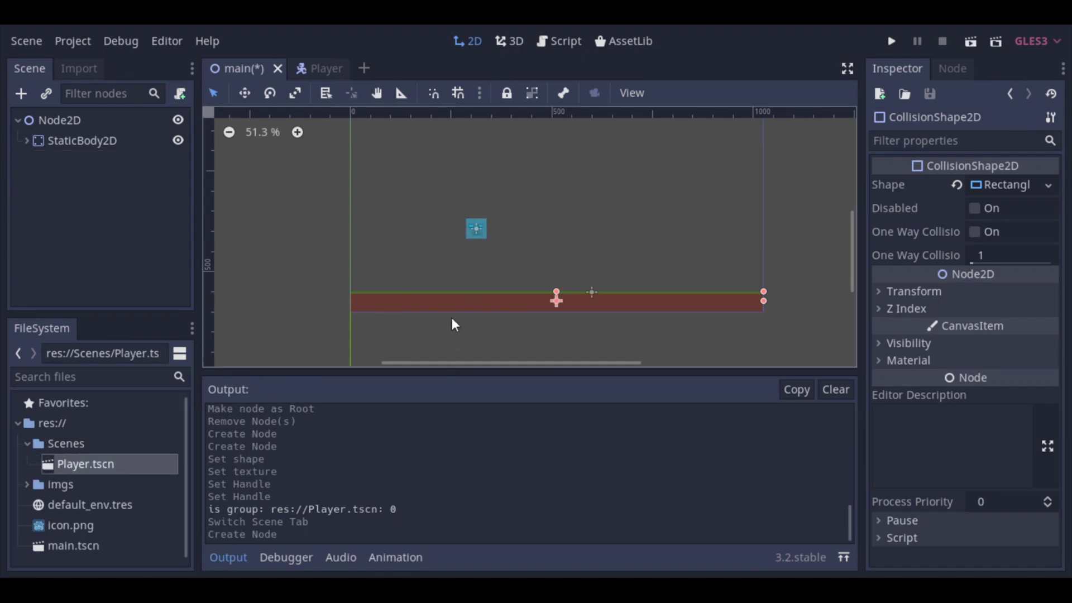
{"action": "left_click", "coordinate": [444, 253]}
{"action": "key", "text": "F5"}
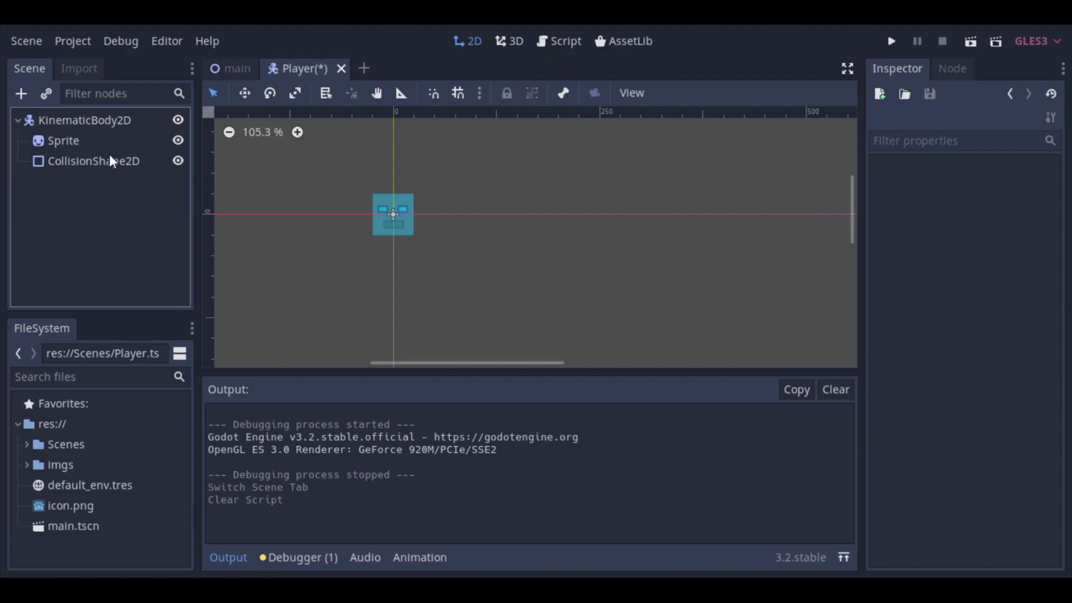
Attach the existing script res://Scenes/Player.gd to the Player scene's KinematicBody2D root
{"action": "left_click", "coordinate": [106, 139]}
{"action": "right_click", "coordinate": [103, 120]}
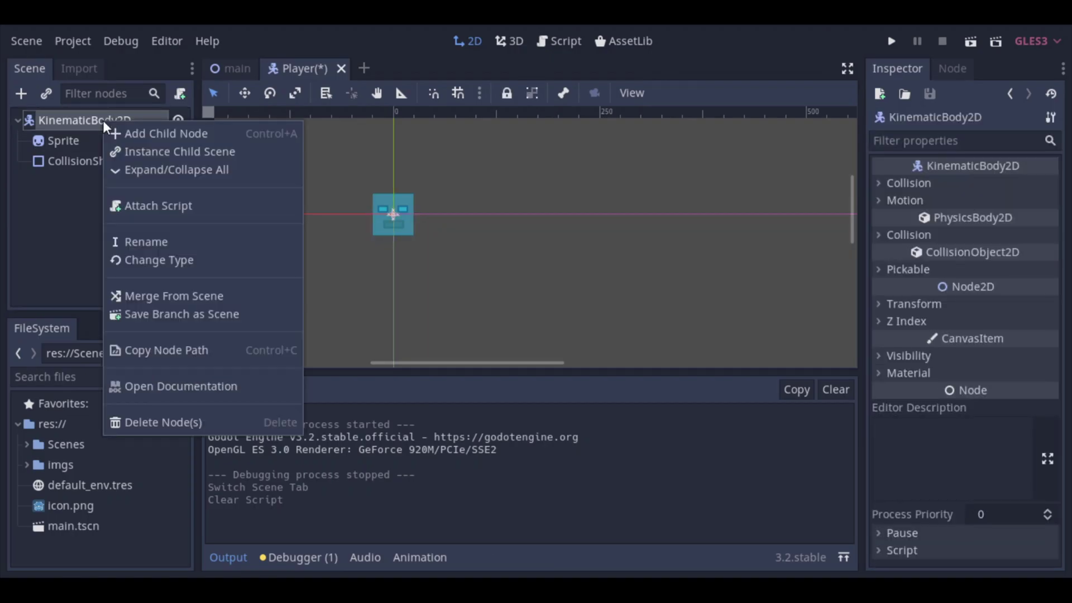
{"action": "left_click", "coordinate": [139, 205]}
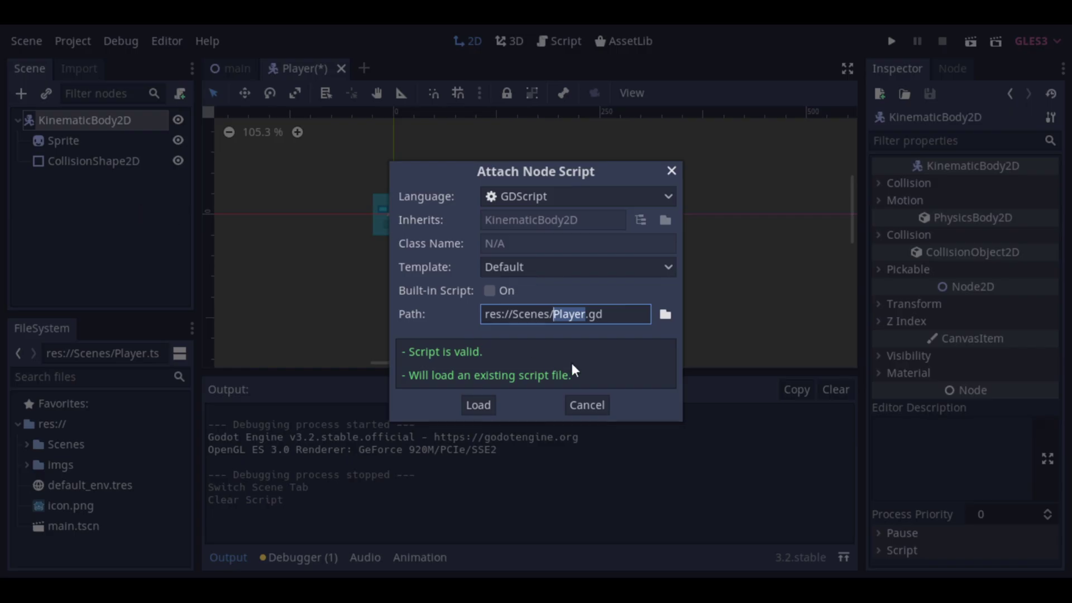
{"action": "left_click", "coordinate": [478, 404]}
Run the main scene, test the player's jumping and left and right movement, and close the game
{"action": "left_click", "coordinate": [239, 69]}
{"action": "key", "text": "F6"}
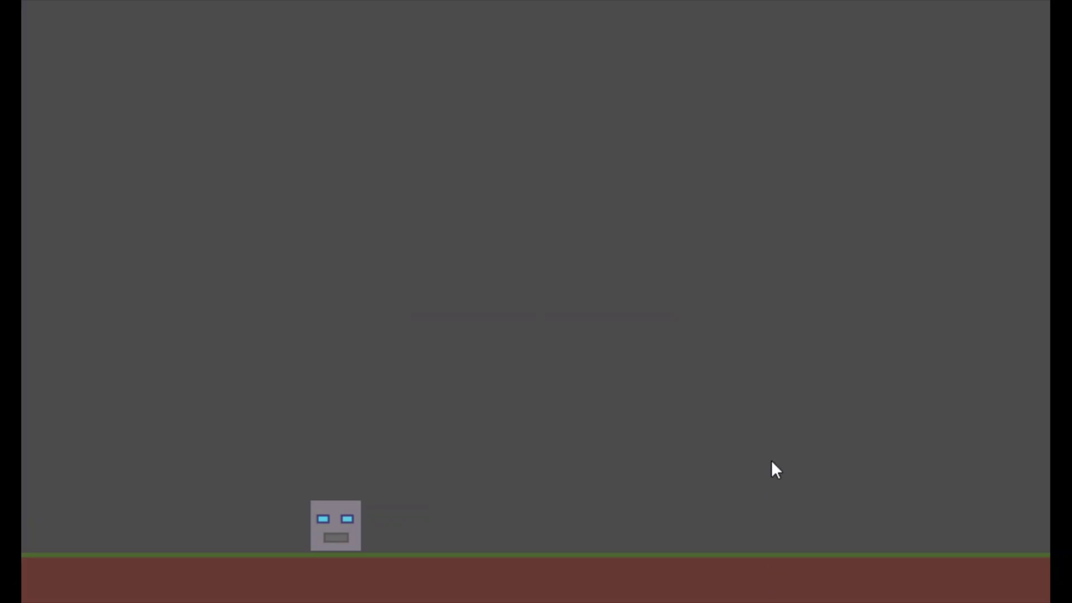
{"action": "key", "text": "Up"}
{"action": "key", "text": "Right"}
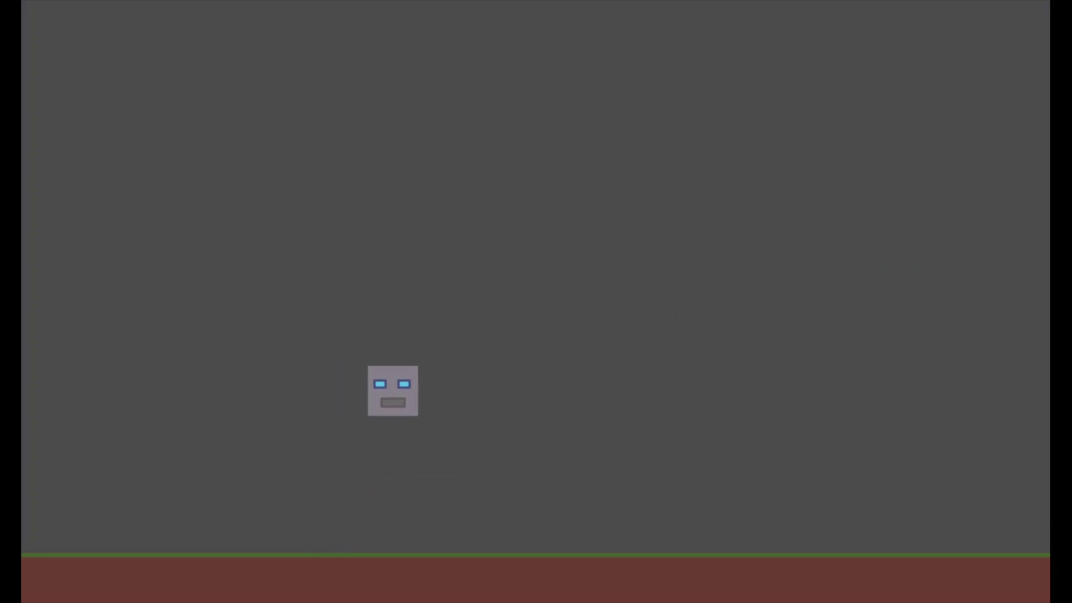
{"action": "key", "text": "Up"}
{"action": "key", "text": "Left"}
{"action": "key", "text": "Right"}
{"action": "key", "text": "Up"}
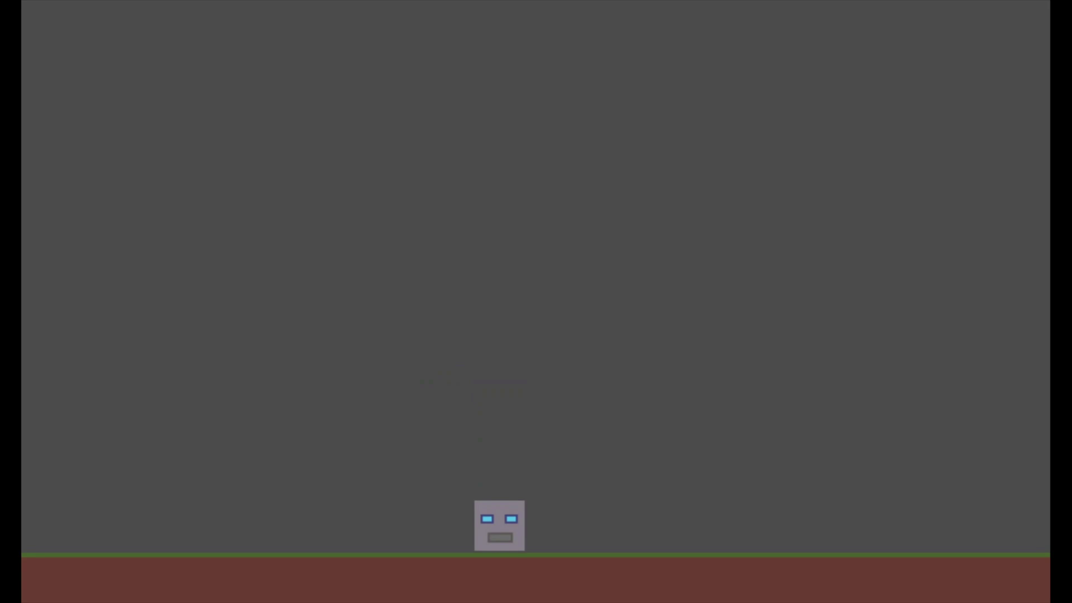
{"action": "key", "text": "alt+F4"}
Create a new 2D scene with a Node2D root and add a RigidBody2D child to it
{"action": "left_click", "coordinate": [25, 41]}
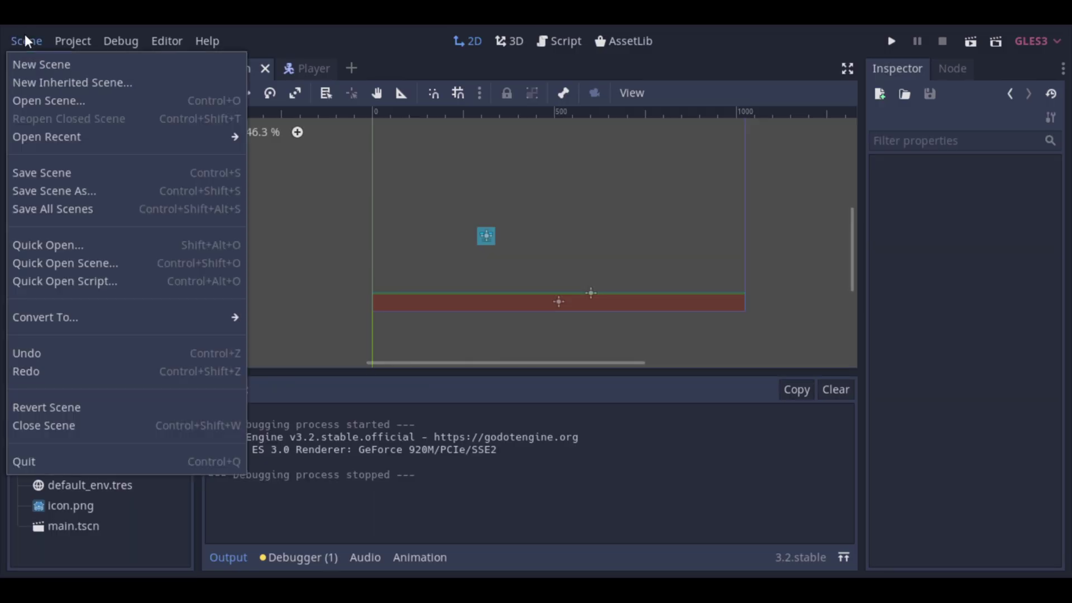
{"action": "left_click", "coordinate": [31, 63]}
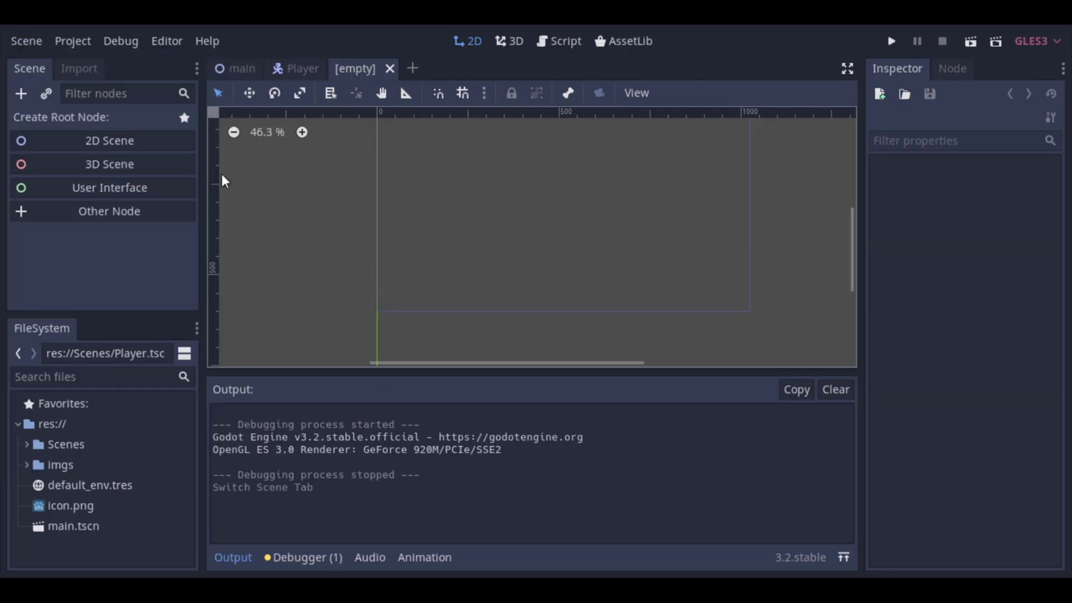
{"action": "left_click", "coordinate": [129, 141]}
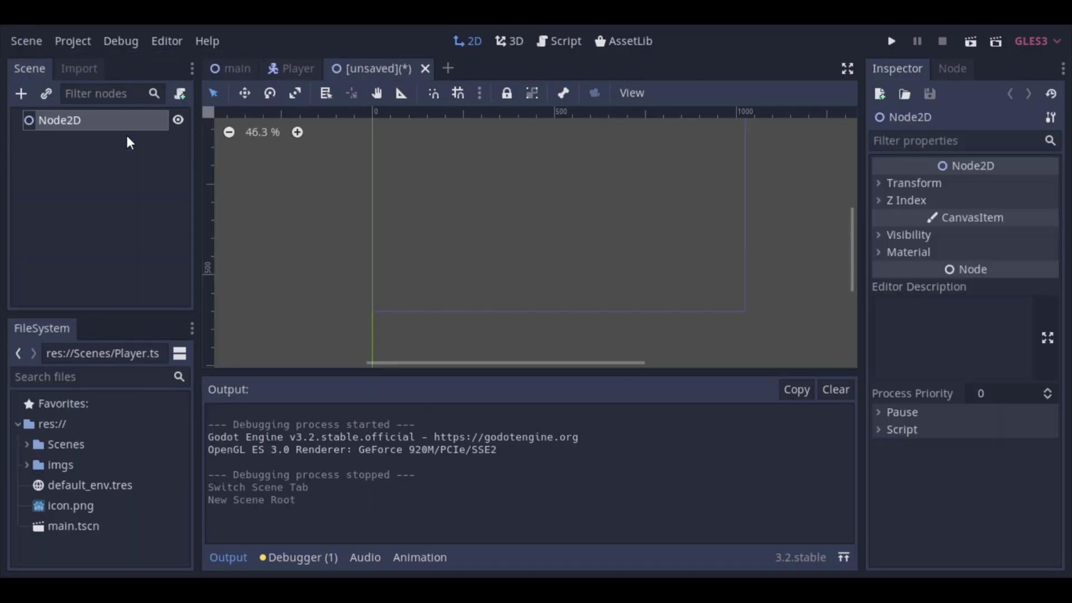
{"action": "right_click", "coordinate": [82, 121]}
{"action": "left_click", "coordinate": [91, 134]}
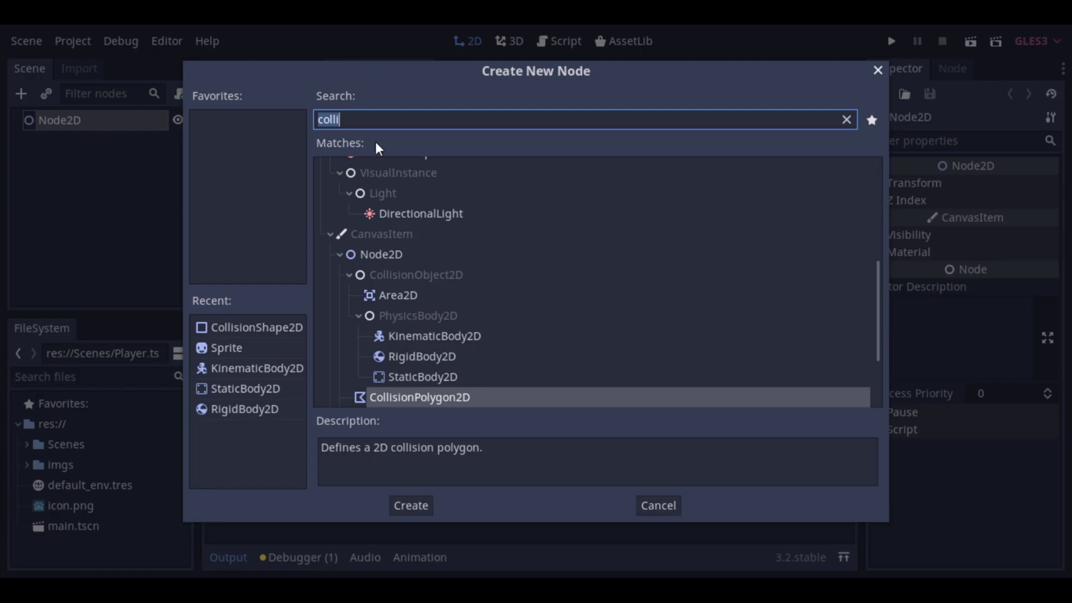
{"action": "key", "text": "BackSpace"}
{"action": "type", "text": "rigi"}
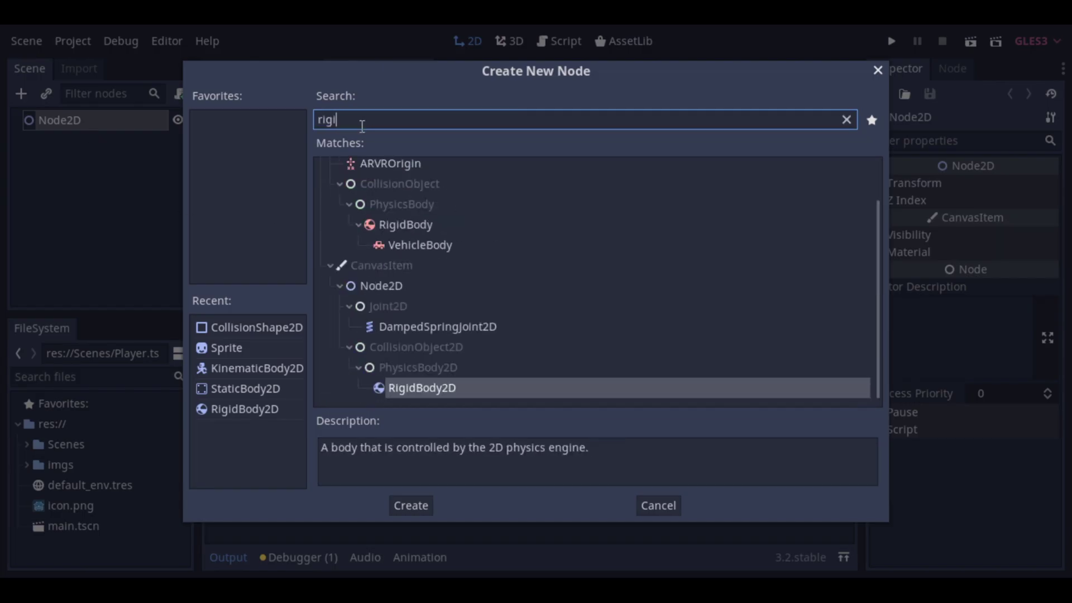
{"action": "key", "text": "Return"}
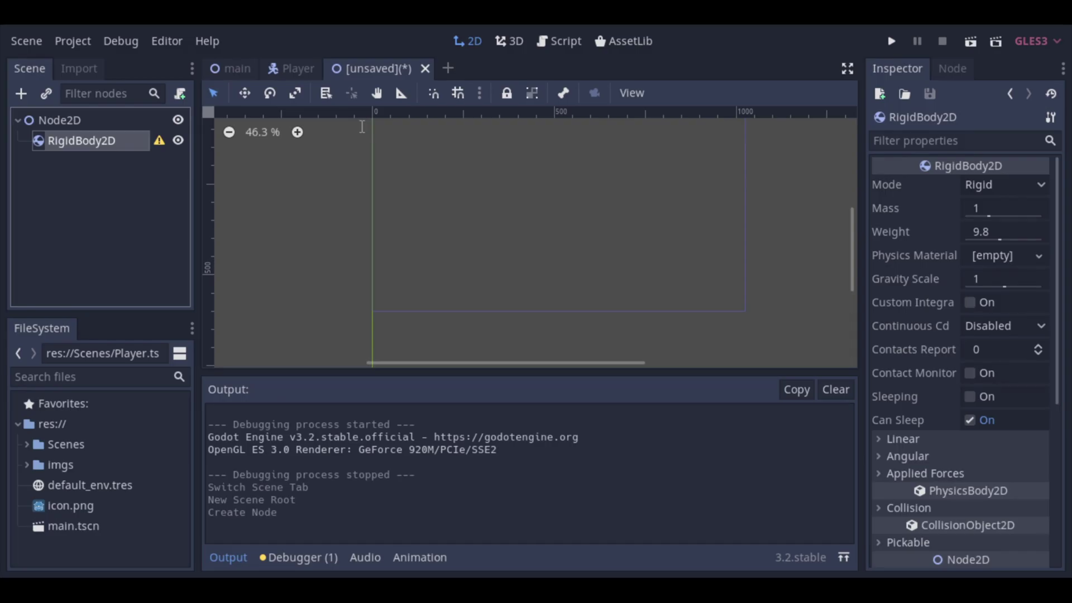
Add a CollisionShape2D under the RigidBody2D and give it a rectangle shape
{"action": "right_click", "coordinate": [93, 146]}
{"action": "left_click", "coordinate": [129, 148]}
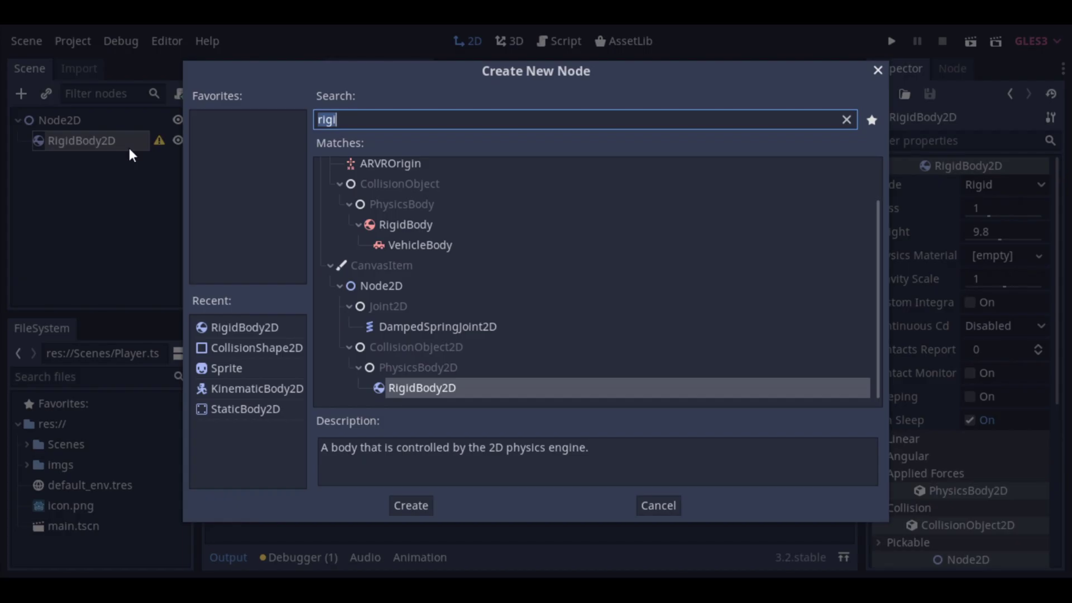
{"action": "type", "text": "colli"}
{"action": "key", "text": "Down"}
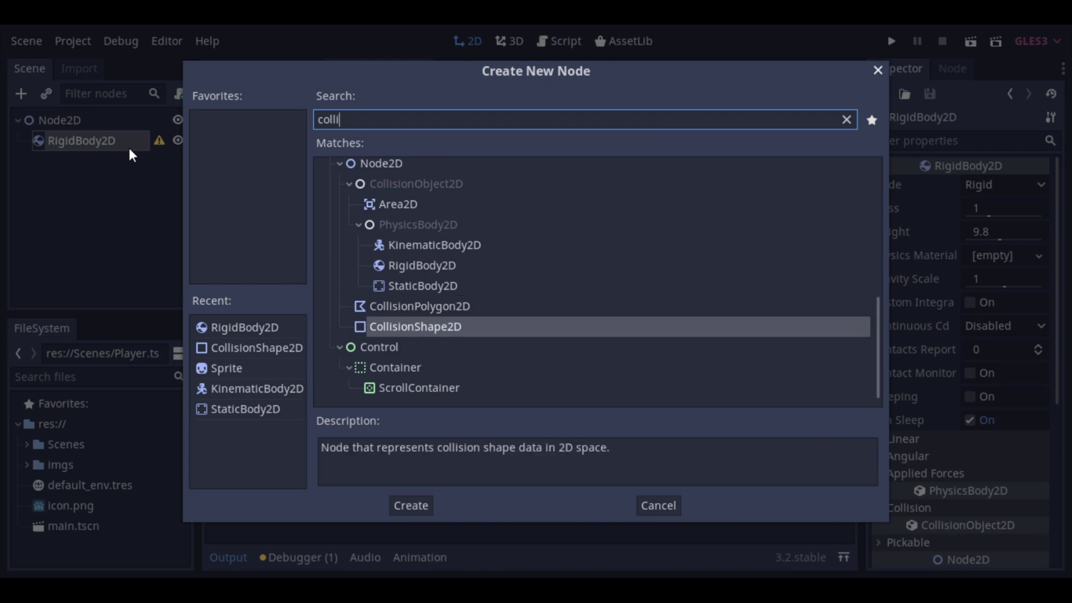
{"action": "key", "text": "Return"}
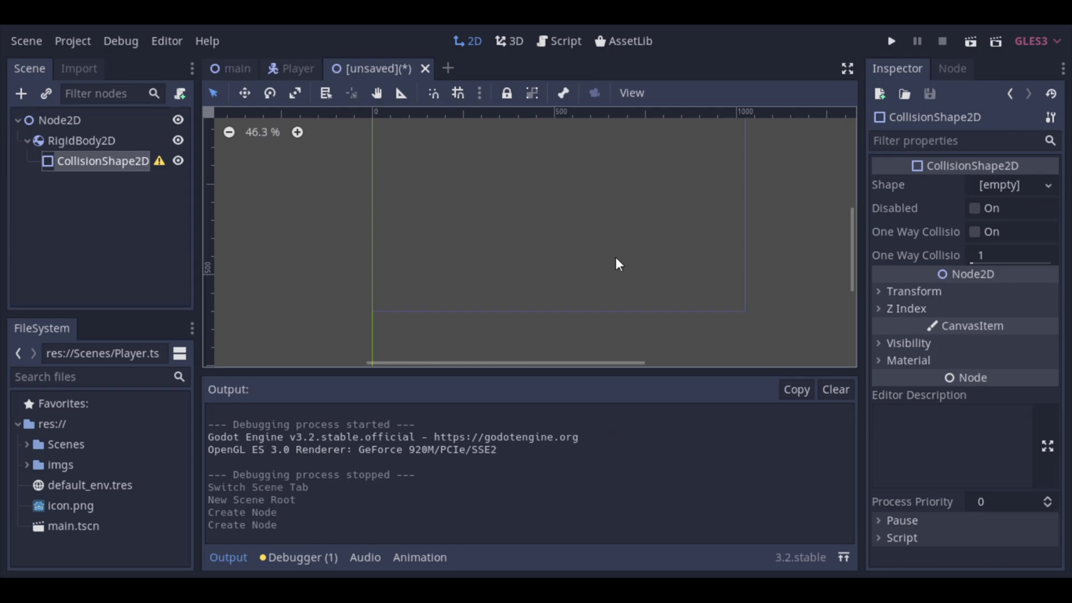
{"action": "left_click", "coordinate": [1016, 185]}
{"action": "left_click", "coordinate": [974, 315]}
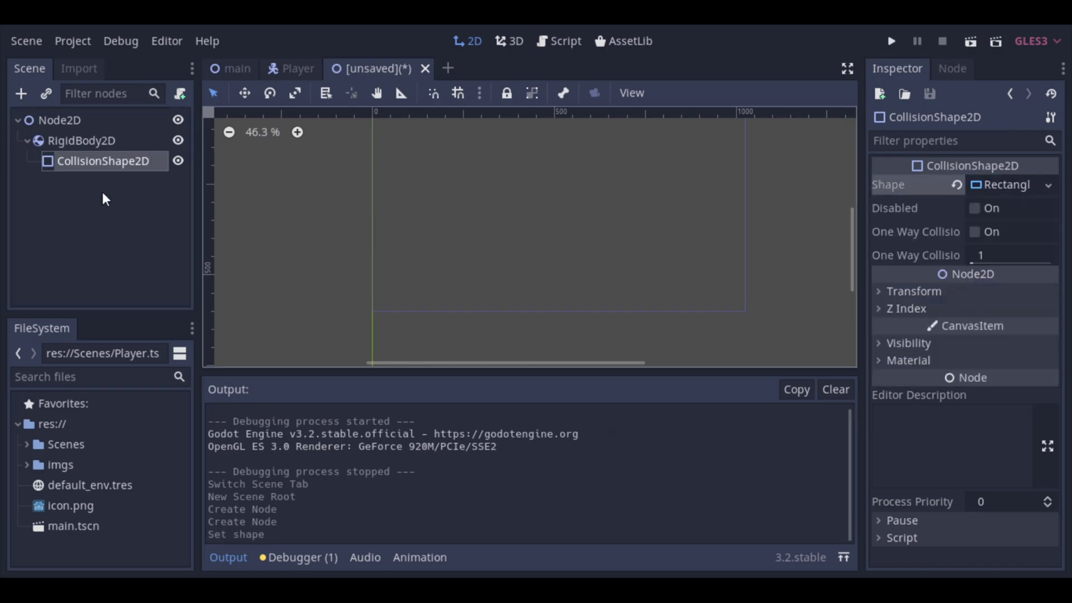
Expand the imgs folder and add a Sprite node under the RigidBody2D
{"action": "left_click", "coordinate": [24, 464]}
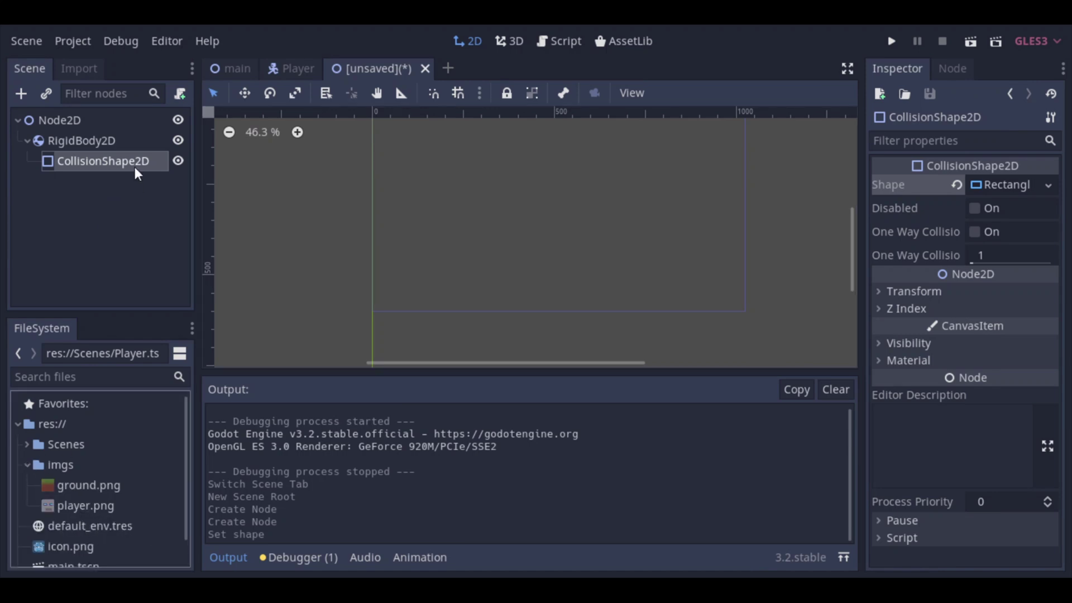
{"action": "right_click", "coordinate": [100, 148]}
{"action": "left_click", "coordinate": [100, 148]}
{"action": "type", "text": "sprit"}
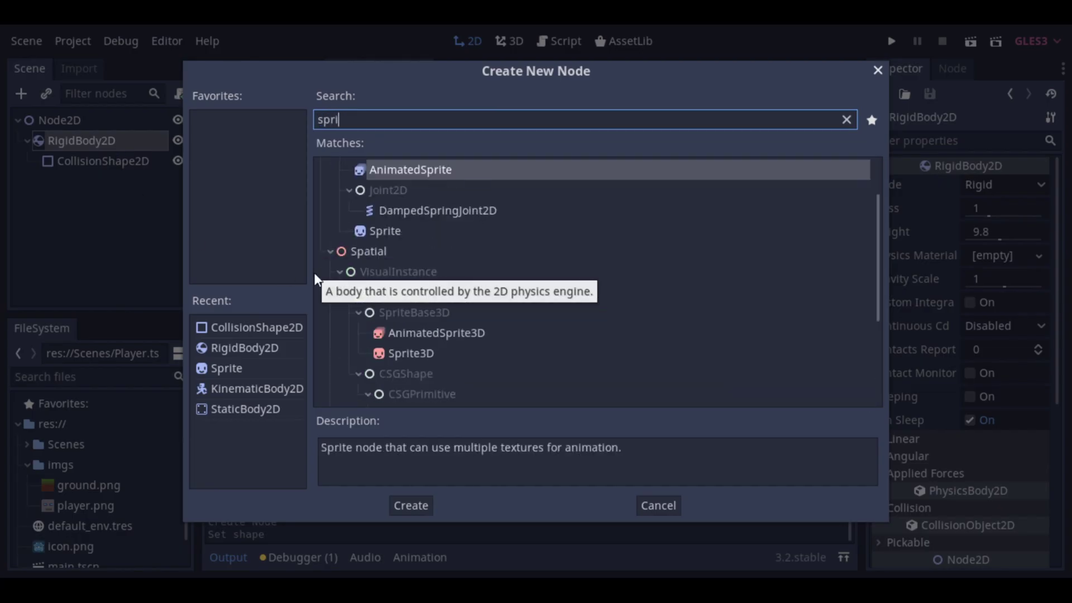
{"action": "key", "text": "Down"}
{"action": "key", "text": "Down"}
{"action": "key", "text": "Return"}
{"action": "left_click", "coordinate": [304, 272]}
Apply coin.png from the imgs folder as the Sprite's texture
{"action": "left_click", "coordinate": [106, 183]}
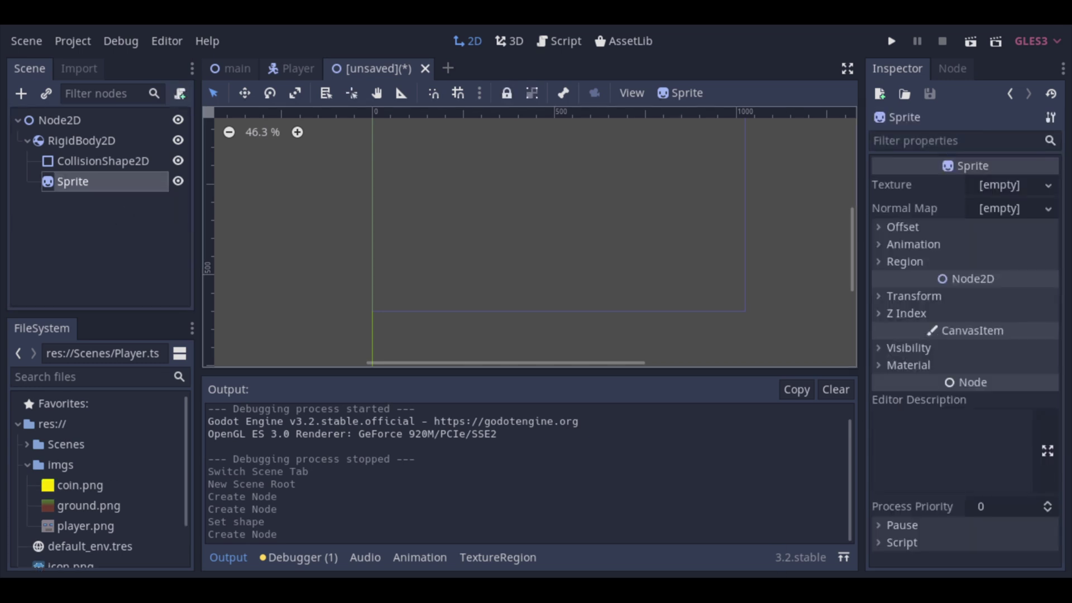
{"action": "left_click", "coordinate": [91, 481]}
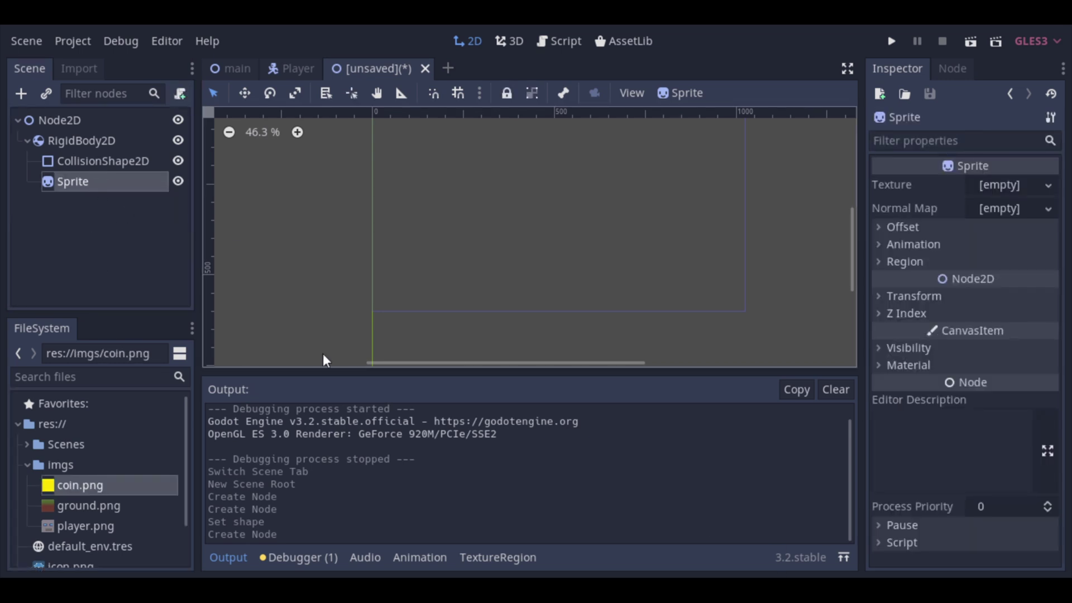
{"action": "left_click_drag", "start_coordinate": [91, 485], "coordinate": [949, 186]}
Resize the CollisionShape2D rectangle to match the edges of the yellow coin image
{"action": "left_click_drag", "start_coordinate": [854, 223], "coordinate": [854, 192]}
{"action": "scroll", "coordinate": [410, 246], "scroll_direction": "up", "scroll_amount": 5}
{"action": "left_click", "coordinate": [106, 161]}
{"action": "mouse_move", "coordinate": [337, 206]}
{"action": "left_mouse_down"}
{"action": "mouse_move", "coordinate": [347, 212]}
{"action": "mouse_move", "coordinate": [333, 192]}
{"action": "mouse_move", "coordinate": [344, 198]}
{"action": "left_mouse_up"}
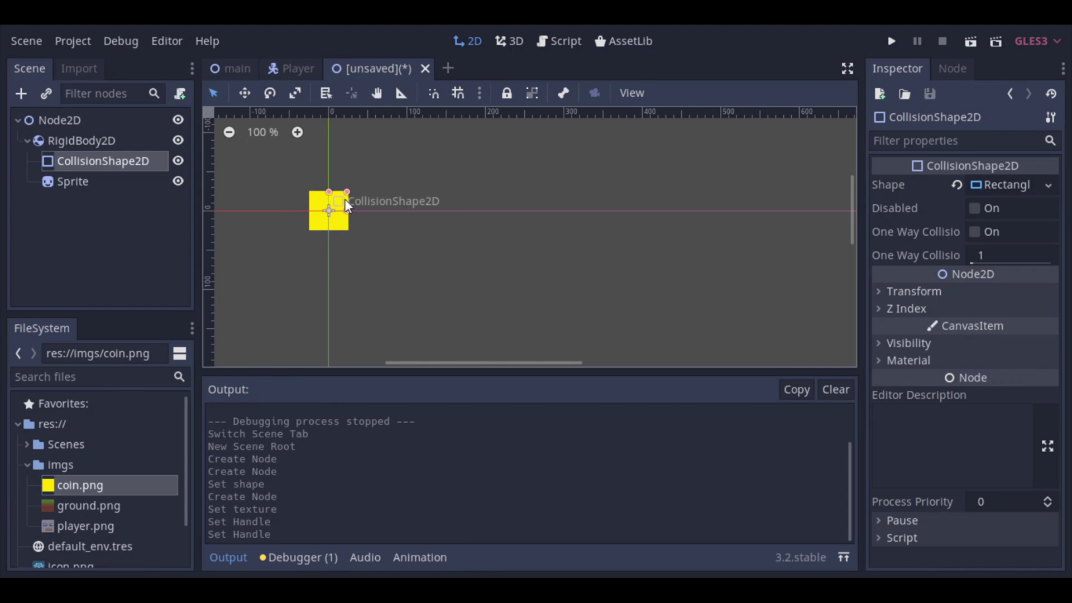
{"action": "left_click", "coordinate": [380, 249]}
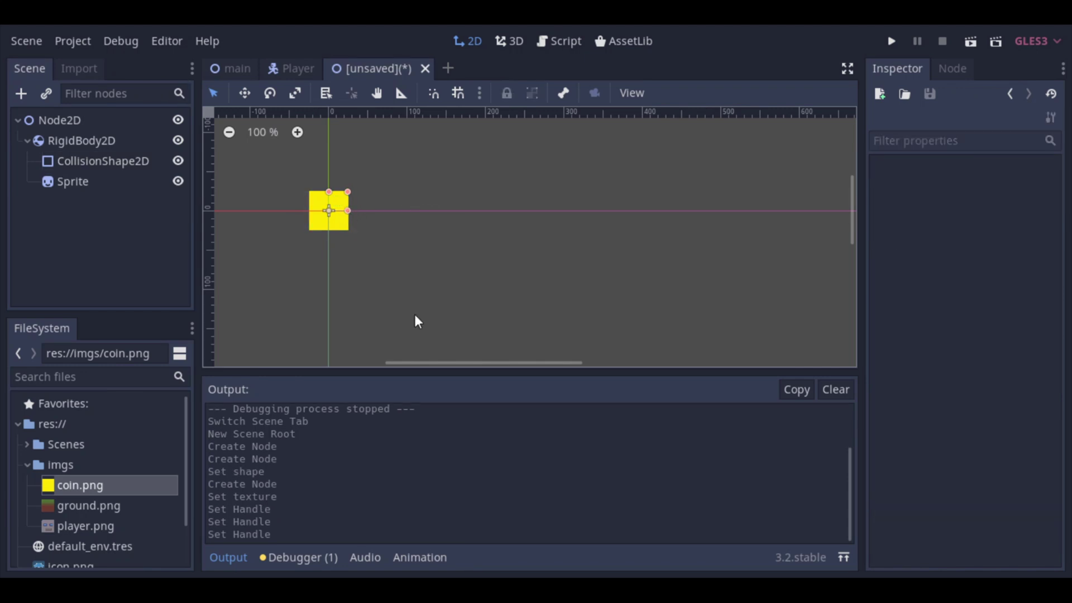
Save the new scene as Coin.tscn in the project root
{"action": "key", "text": "ctrl+s"}
{"action": "type", "text": "Coin.tscn"}
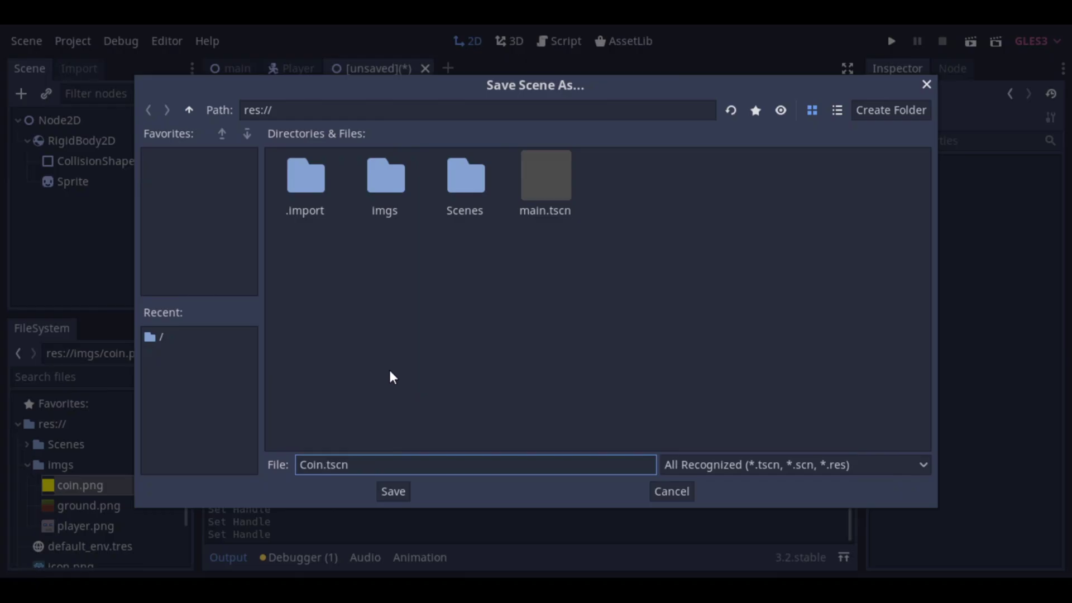
{"action": "key", "text": "Return"}
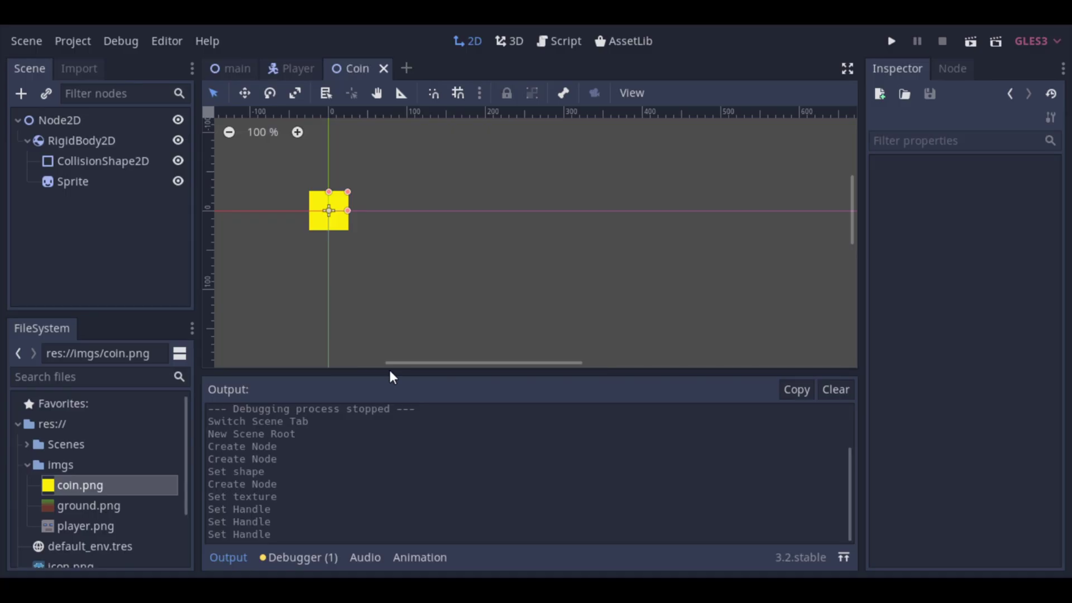
Add a Timer node as a child of the main scene's Node2D root
{"action": "left_click", "coordinate": [232, 69]}
{"action": "left_click_drag", "start_coordinate": [852, 263], "coordinate": [852, 239]}
{"action": "left_click_drag", "start_coordinate": [630, 363], "coordinate": [688, 372]}
{"action": "key", "text": "ctrl+s"}
{"action": "left_click", "coordinate": [30, 125]}
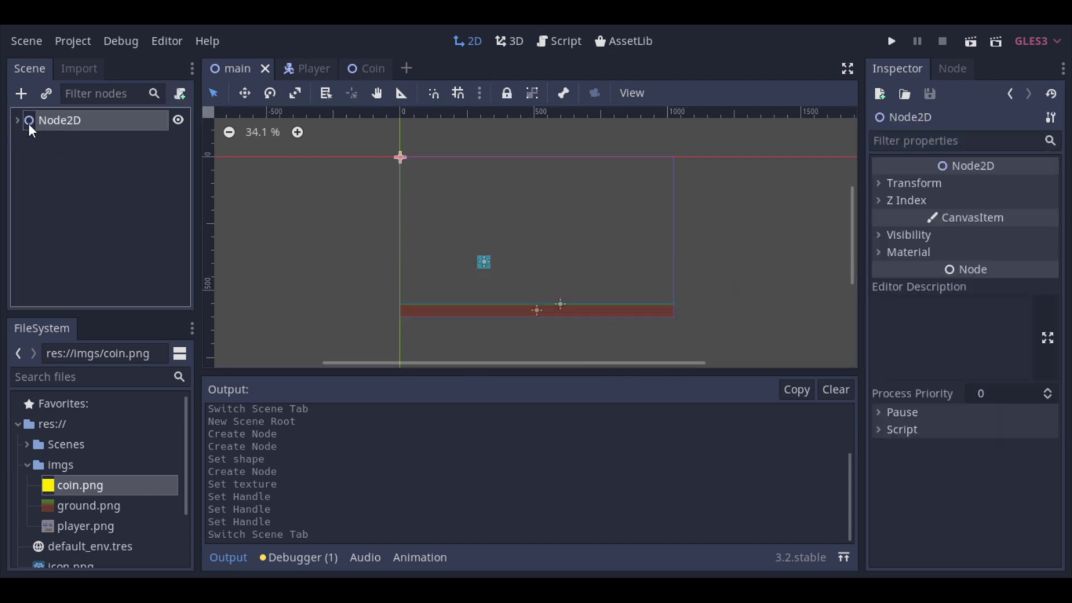
{"action": "right_click", "coordinate": [51, 113]}
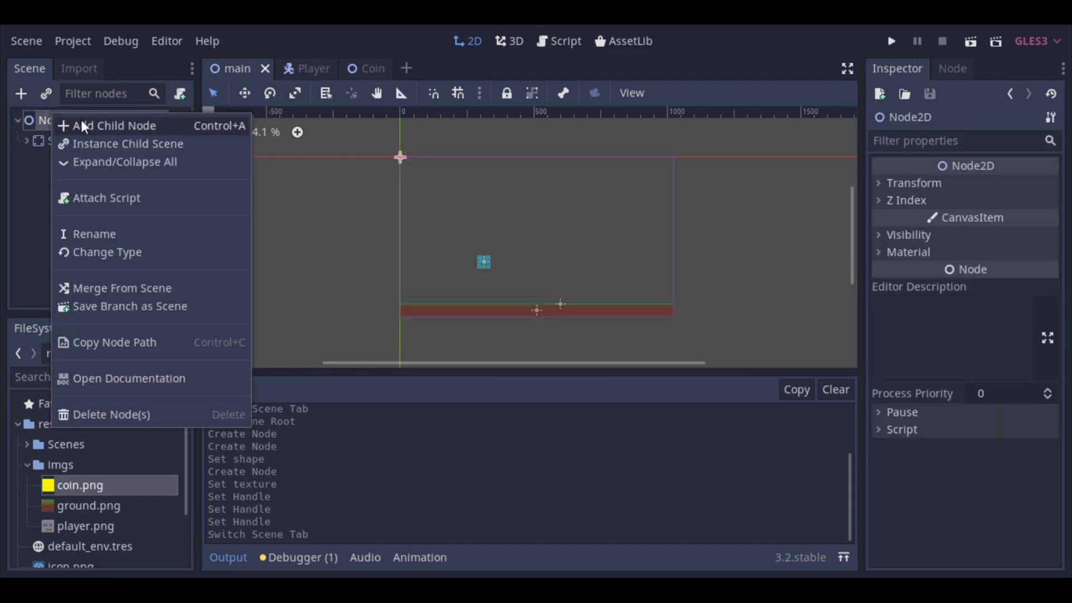
{"action": "left_click", "coordinate": [81, 122]}
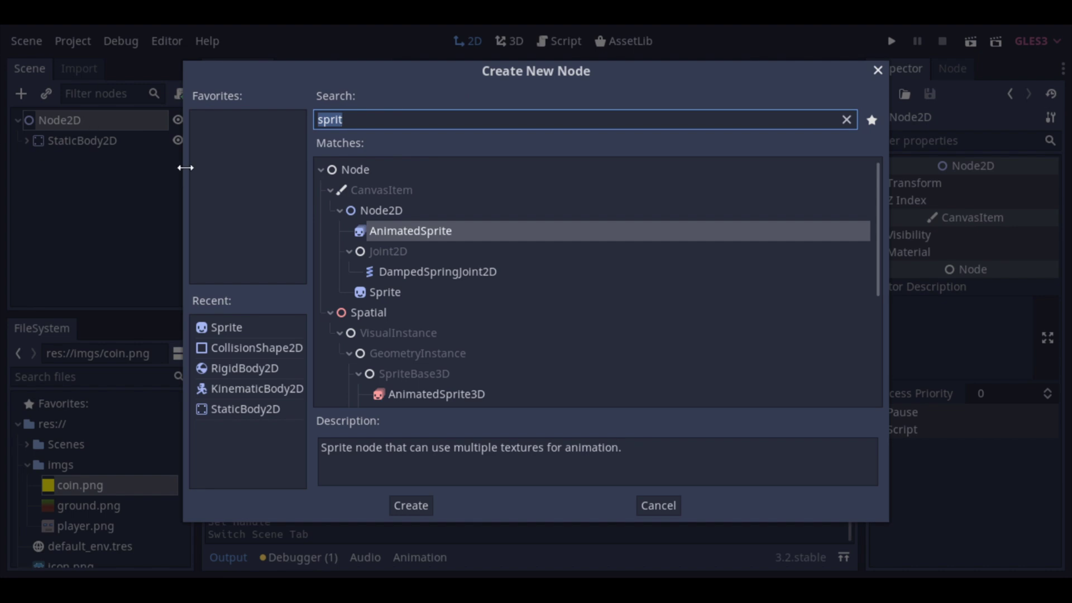
{"action": "key", "text": "BackSpace"}
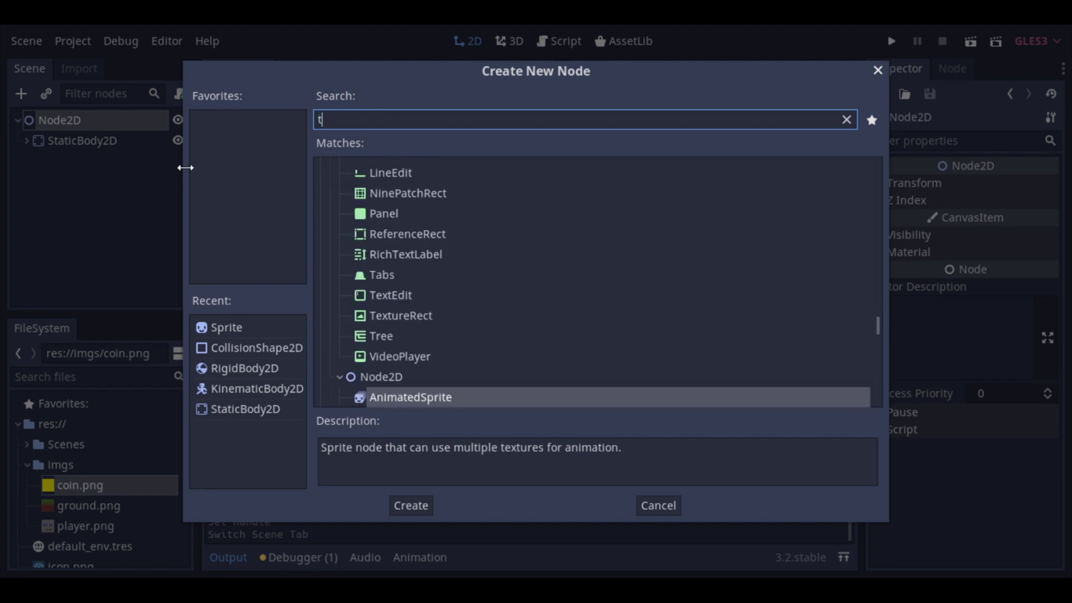
{"action": "type", "text": "timer"}
{"action": "key", "text": "Return"}
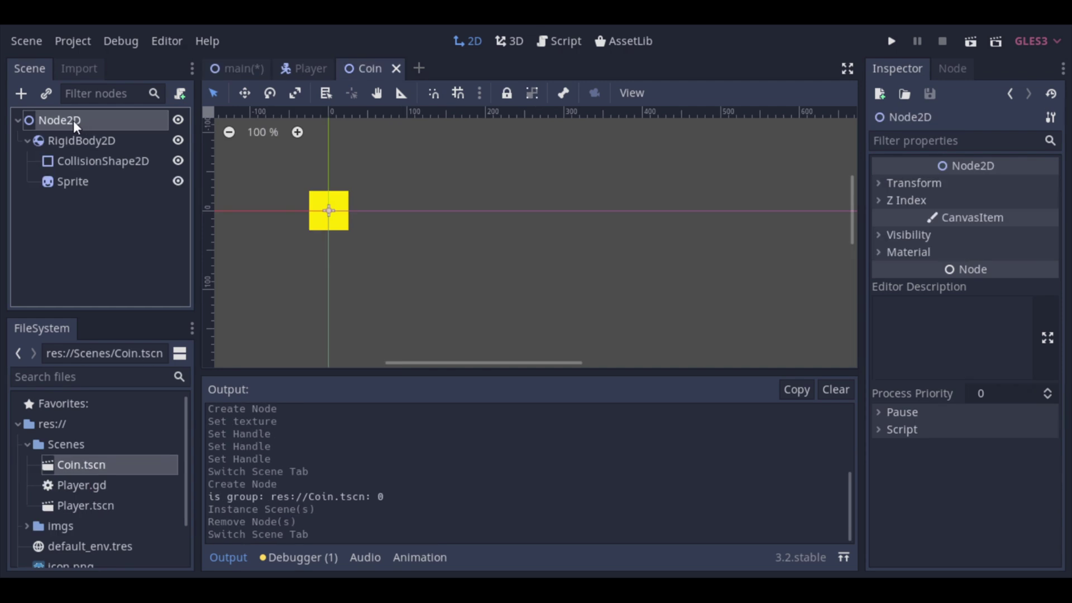
Rename the coin scene's root node to Coin and save the scene
{"action": "double_click", "coordinate": [73, 121]}
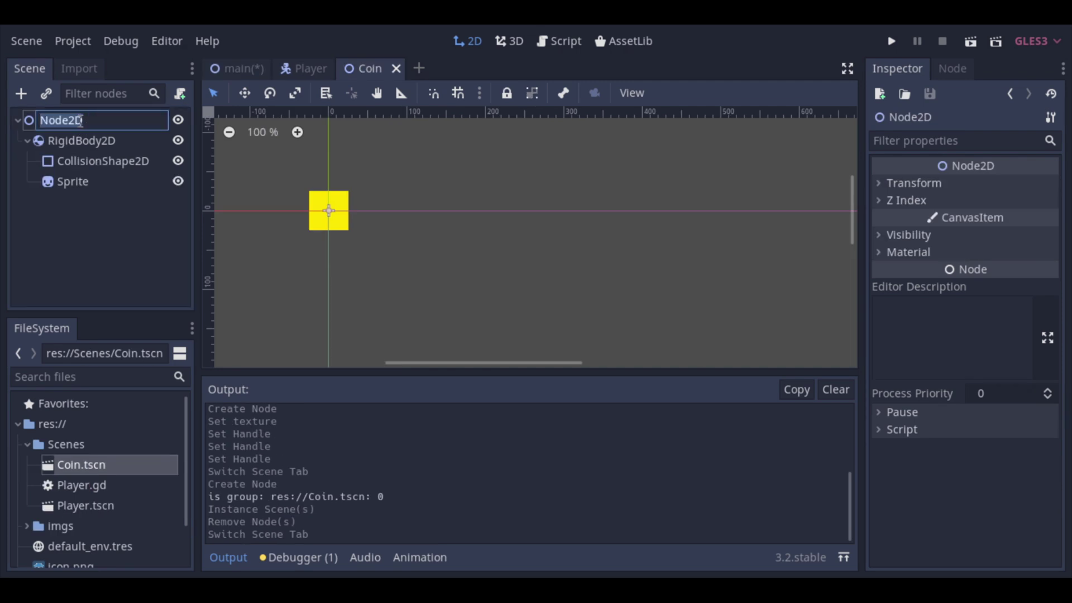
{"action": "type", "text": "Coin"}
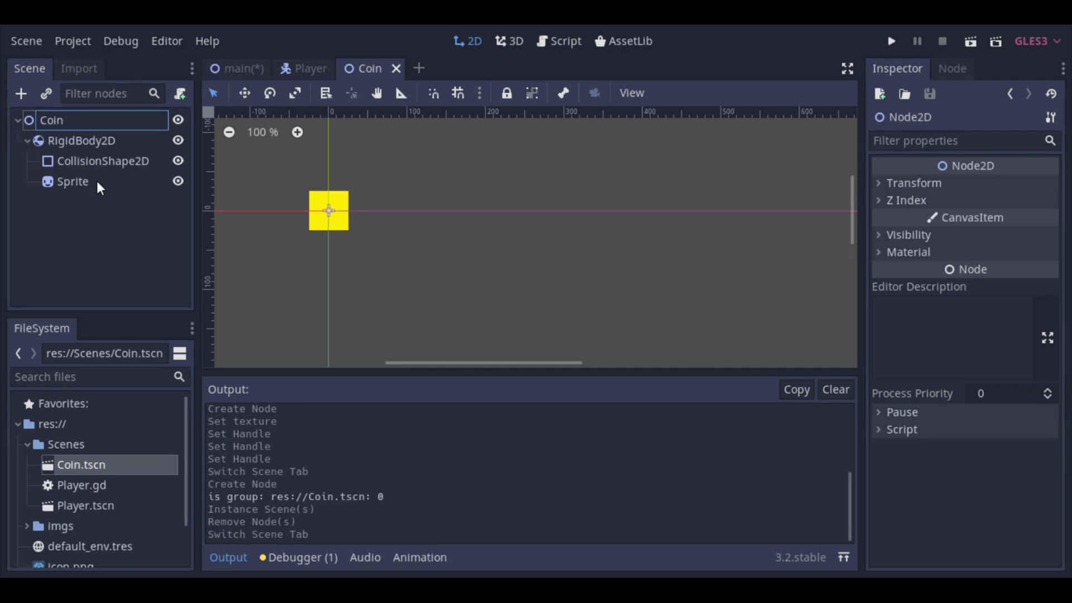
{"action": "left_click", "coordinate": [101, 227]}
{"action": "key", "text": "ctrl+s"}
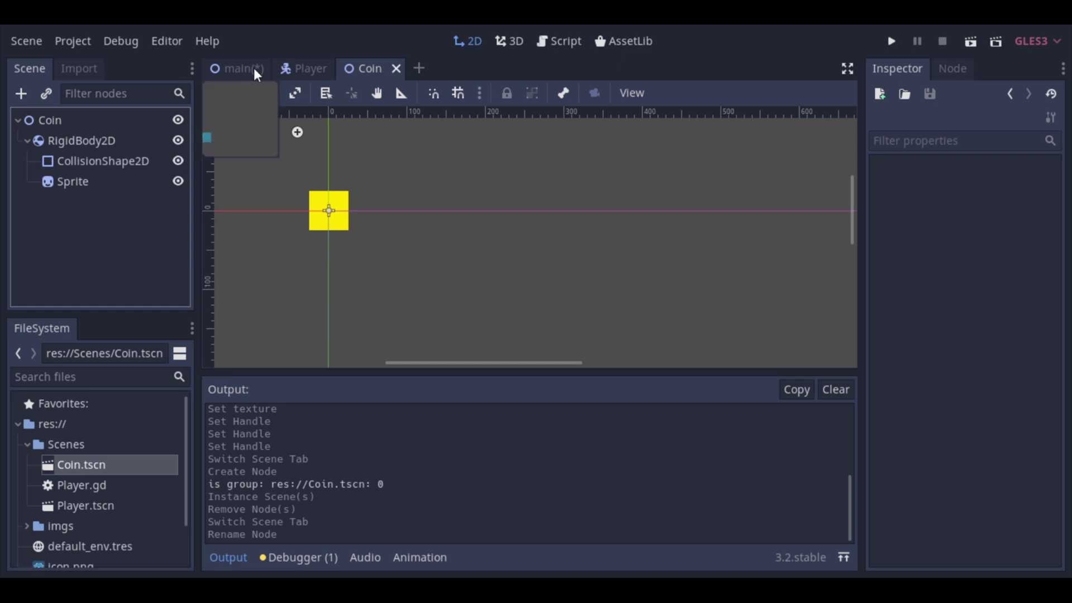
Save the main scene and attach a new GDScript, res://main.gd, to its Node2D root using the default template
{"action": "key", "text": "ctrl+Tab"}
{"action": "key", "text": "ctrl+s"}
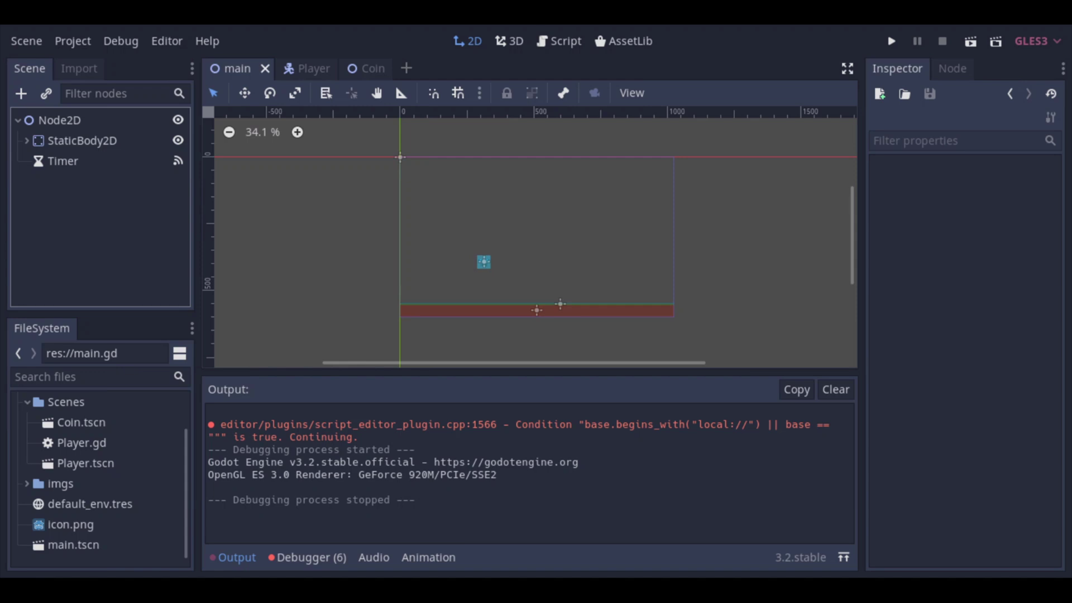
{"action": "right_click", "coordinate": [93, 120]}
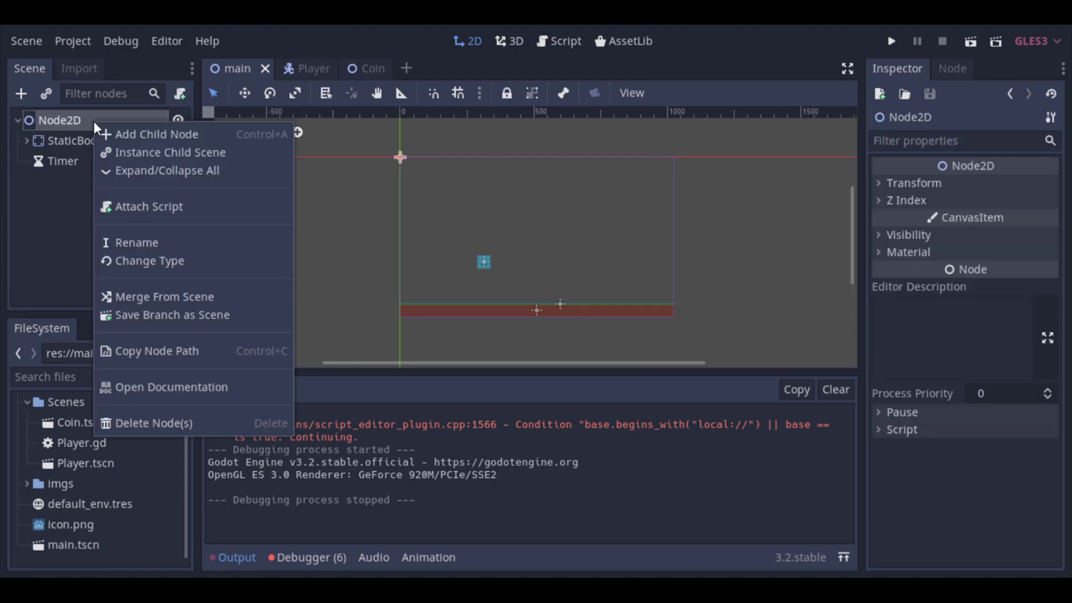
{"action": "left_click", "coordinate": [131, 206]}
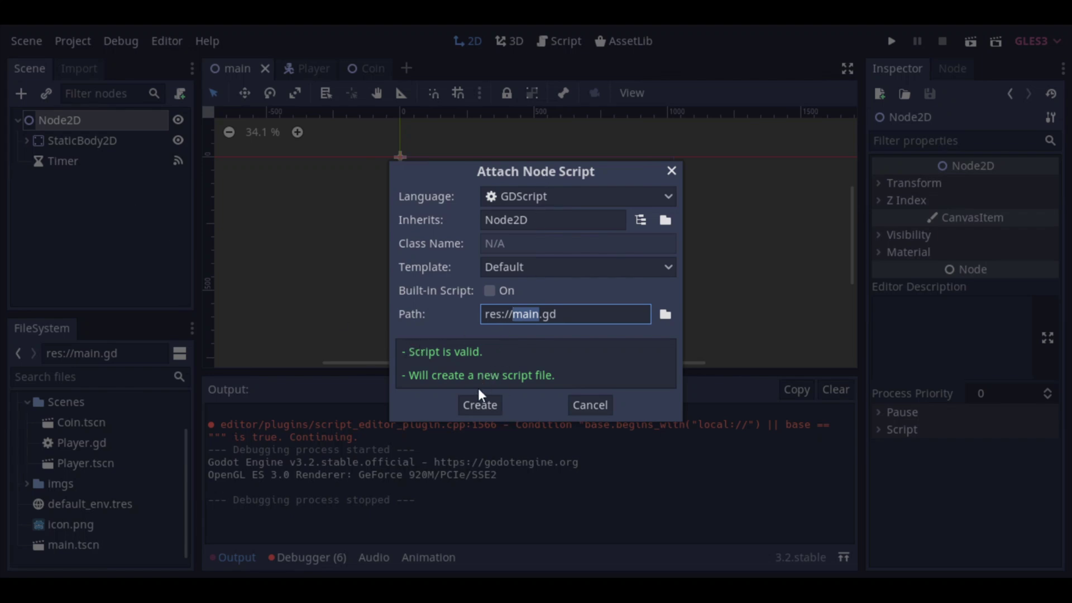
{"action": "left_click", "coordinate": [478, 402]}
Delete the template comments above the _ready function in main.gd
{"action": "left_click_drag", "start_coordinate": [385, 159], "coordinate": [786, 233]}
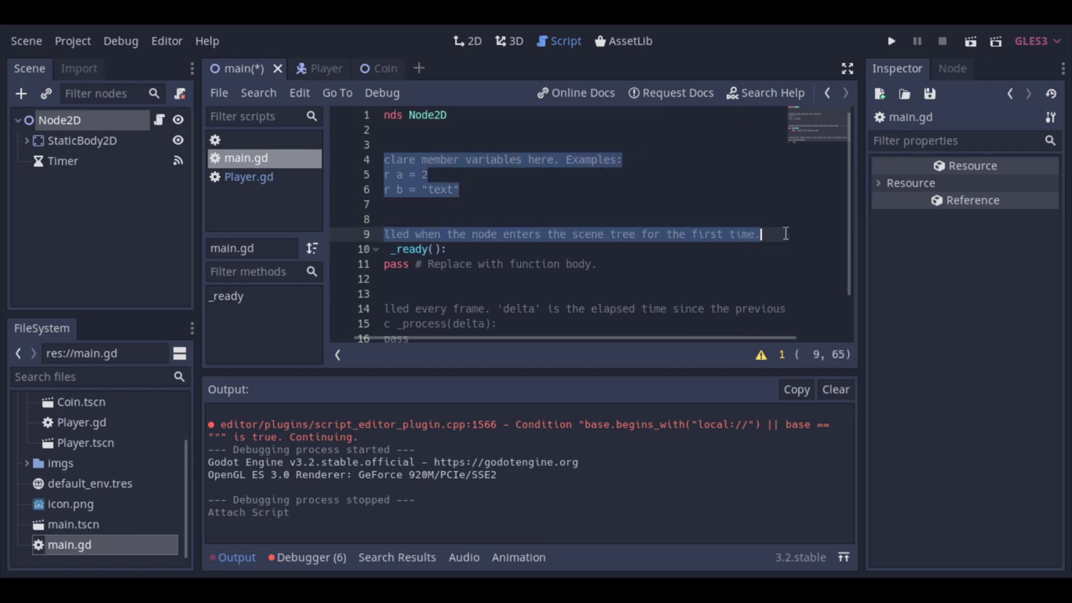
{"action": "key", "text": "BackSpace"}
{"action": "key", "text": "BackSpace"}
{"action": "key", "text": "BackSpace"}
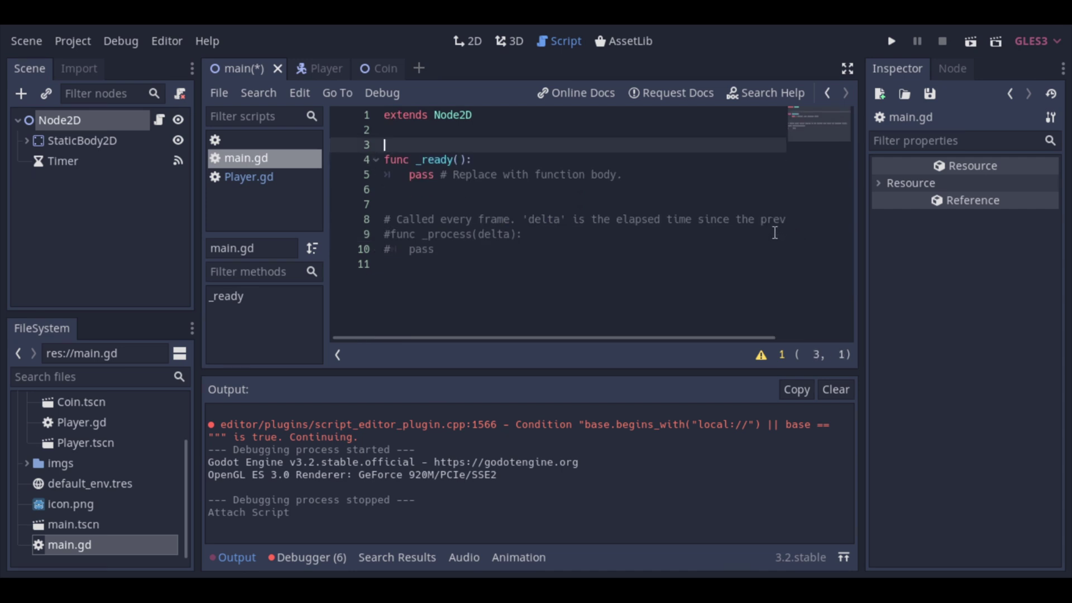
Declare const coin=preload("res://Scenes/Coin.tscn") above _ready, followed by a blank line, and save the script
{"action": "key", "text": "Return"}
{"action": "type", "text": "const c"}
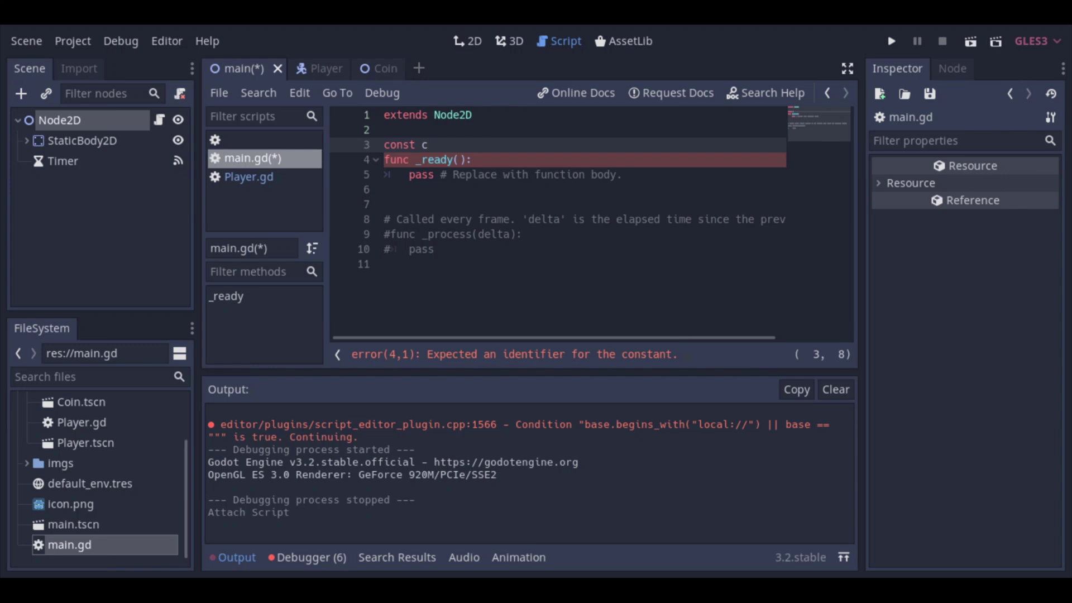
{"action": "type", "text": "oin=preload()"}
{"action": "scroll", "coordinate": [70, 441], "scroll_direction": "up", "scroll_amount": 1}
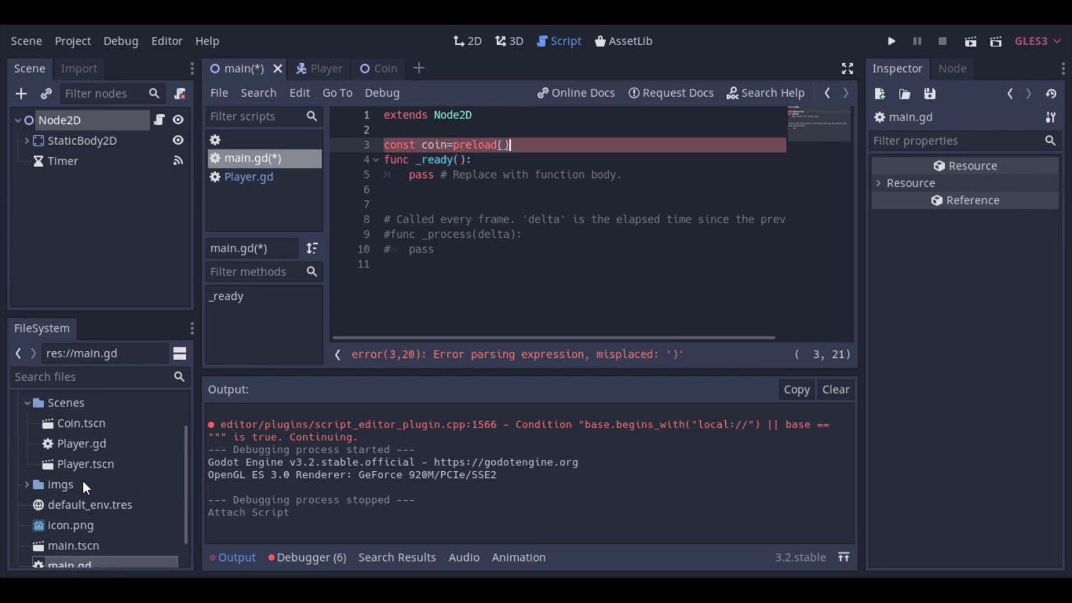
{"action": "left_click_drag", "start_coordinate": [78, 424], "coordinate": [505, 145]}
{"action": "left_click", "coordinate": [688, 144]}
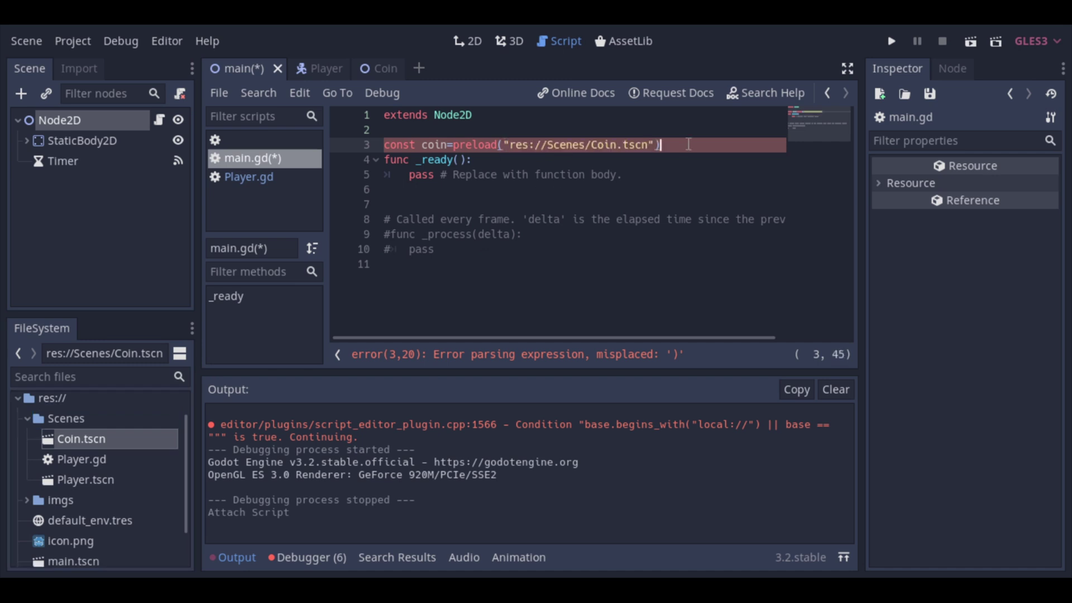
{"action": "key", "text": "Return"}
{"action": "key", "text": "ctrl+s"}
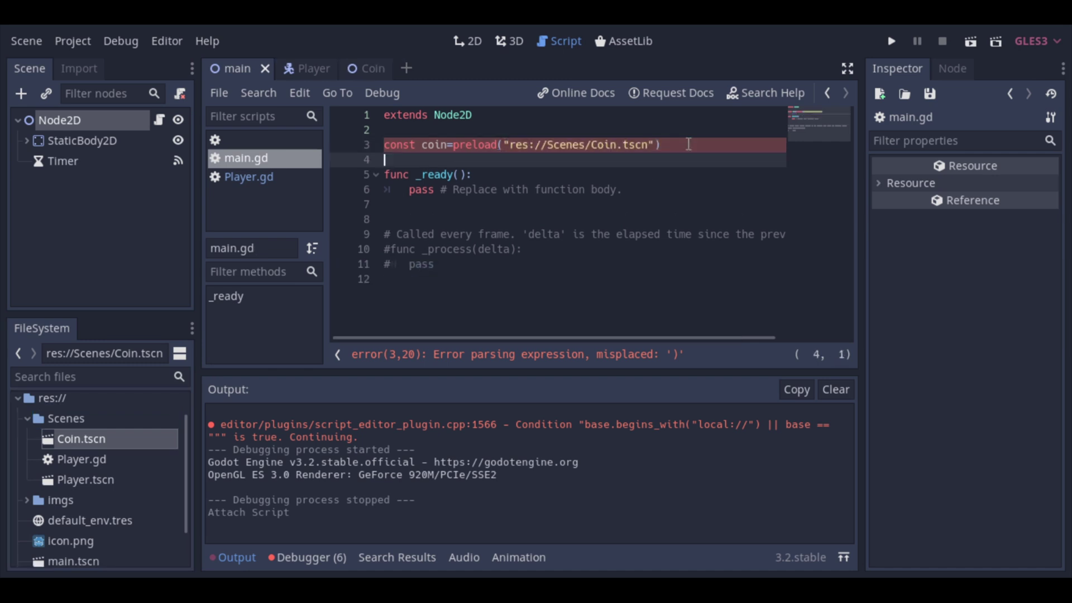
Replace the placeholder body of _ready with coin_instance=coin.instance()
{"action": "left_click", "coordinate": [684, 186]}
{"action": "key", "text": "ctrl+BackSpace"}
{"action": "key", "text": "ctrl+BackSpace"}
{"action": "key", "text": "ctrl+BackSpace"}
{"action": "key", "text": "shift+Home"}
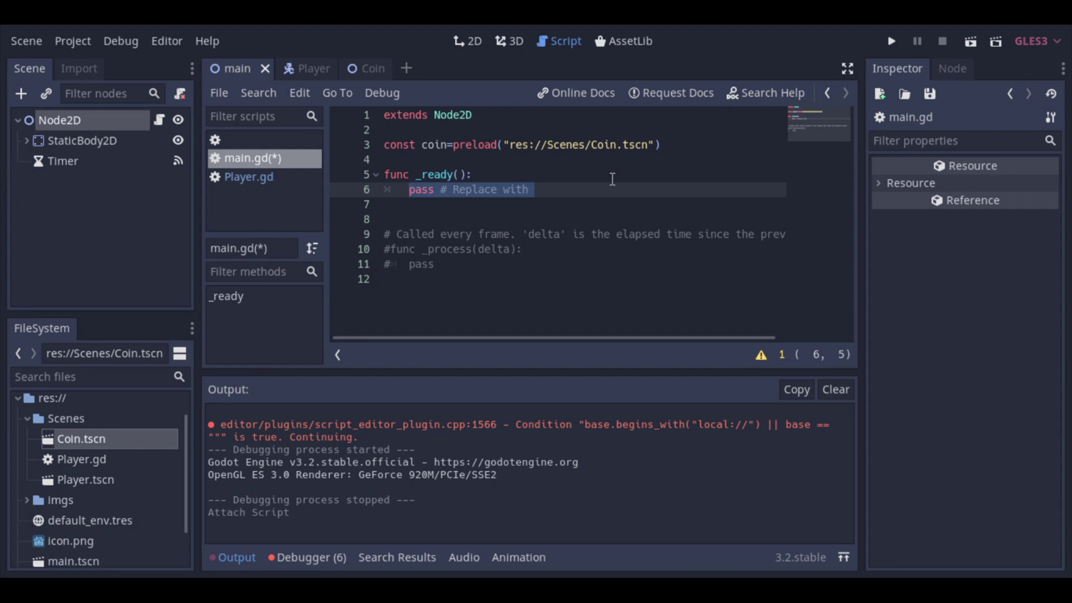
{"action": "key", "text": "BackSpace"}
{"action": "type", "text": "c"}
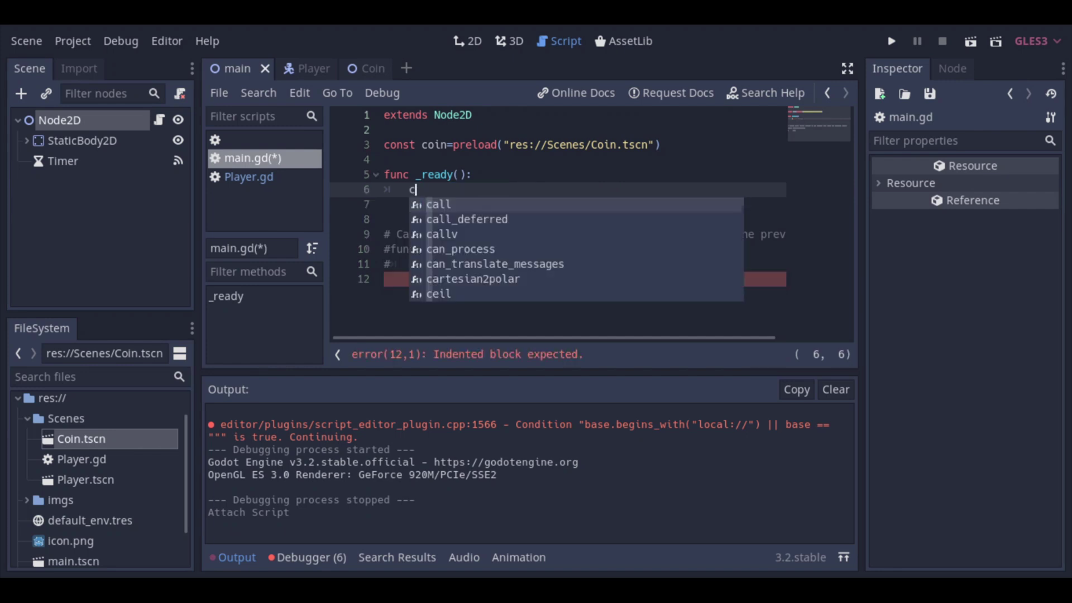
{"action": "type", "text": "oin_instance"}
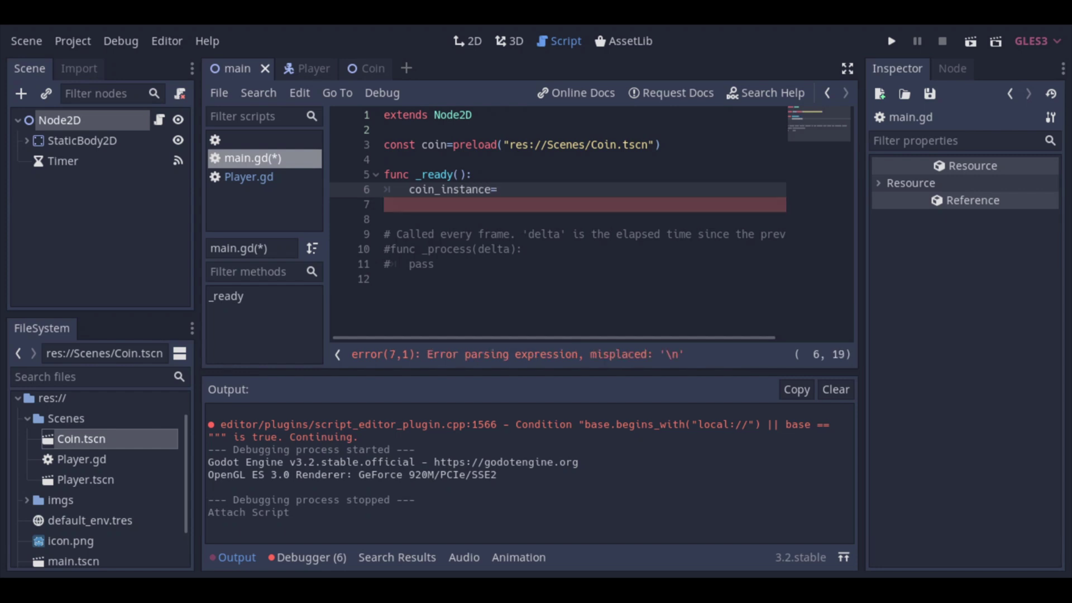
{"action": "type", "text": "=coin.ins"}
{"action": "key", "text": "Return"}
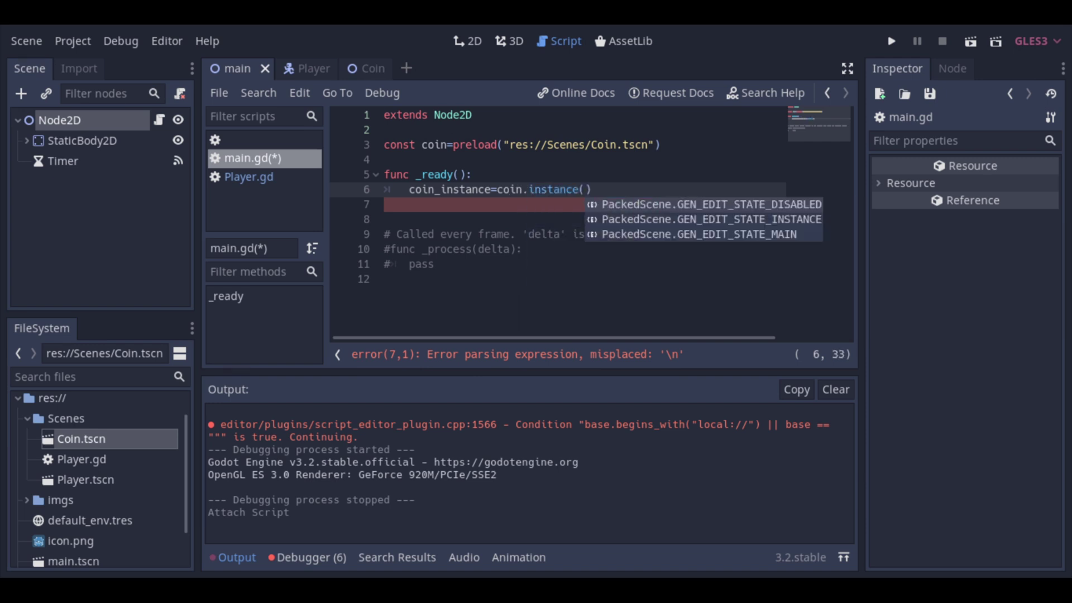
Add the line add_child(coin_instance) below the instancing line in _ready and save the script
{"action": "key", "text": "End"}
{"action": "key", "text": "Return"}
{"action": "type", "text": "add"}
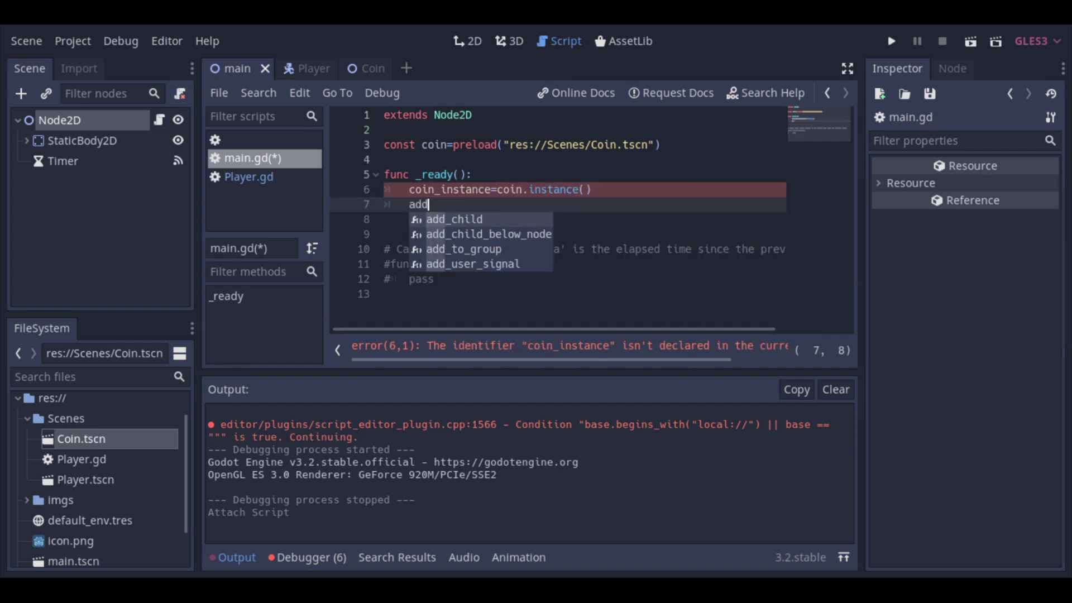
{"action": "key", "text": "Return"}
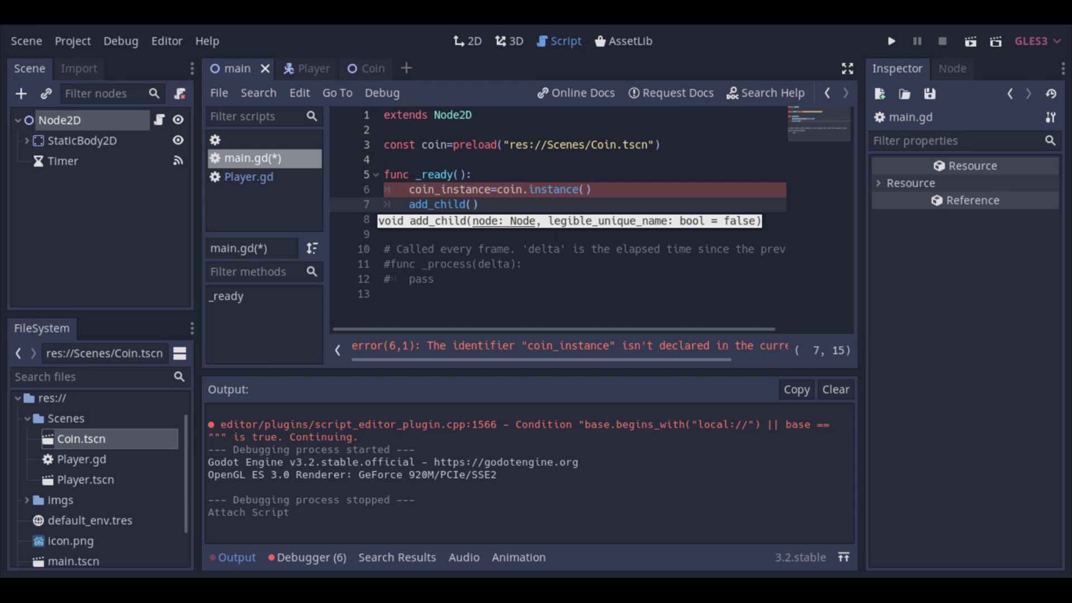
{"action": "type", "text": "coin_ins"}
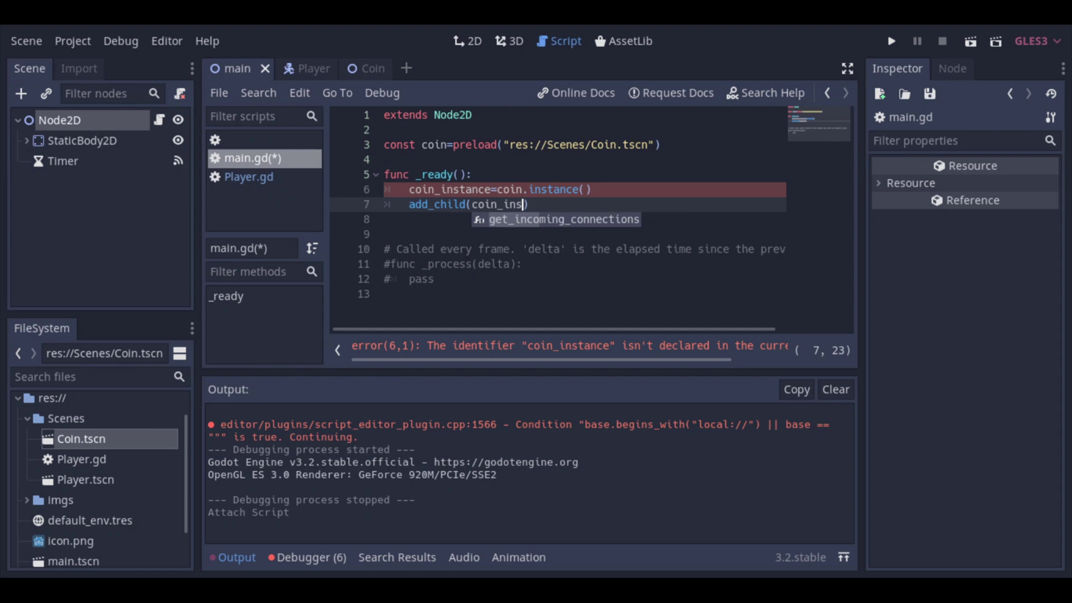
{"action": "type", "text": "tance"}
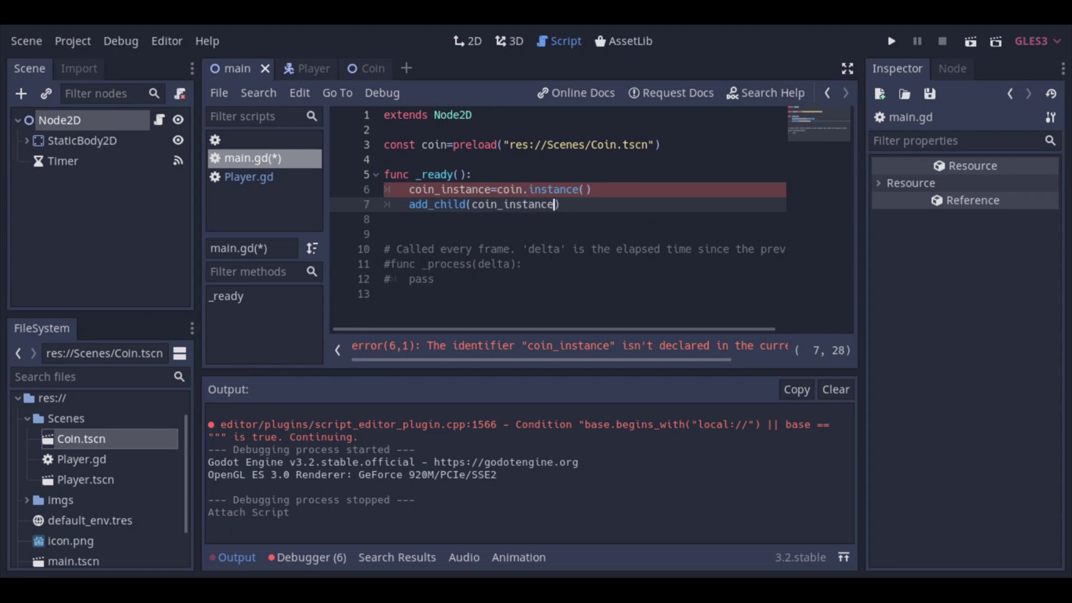
{"action": "key", "text": "End"}
{"action": "key", "text": "Return"}
{"action": "key", "text": "ctrl+s"}
Set the coin's position in _ready with coin_instance.position=Vector2(200,300)
{"action": "type", "text": "coin_i"}
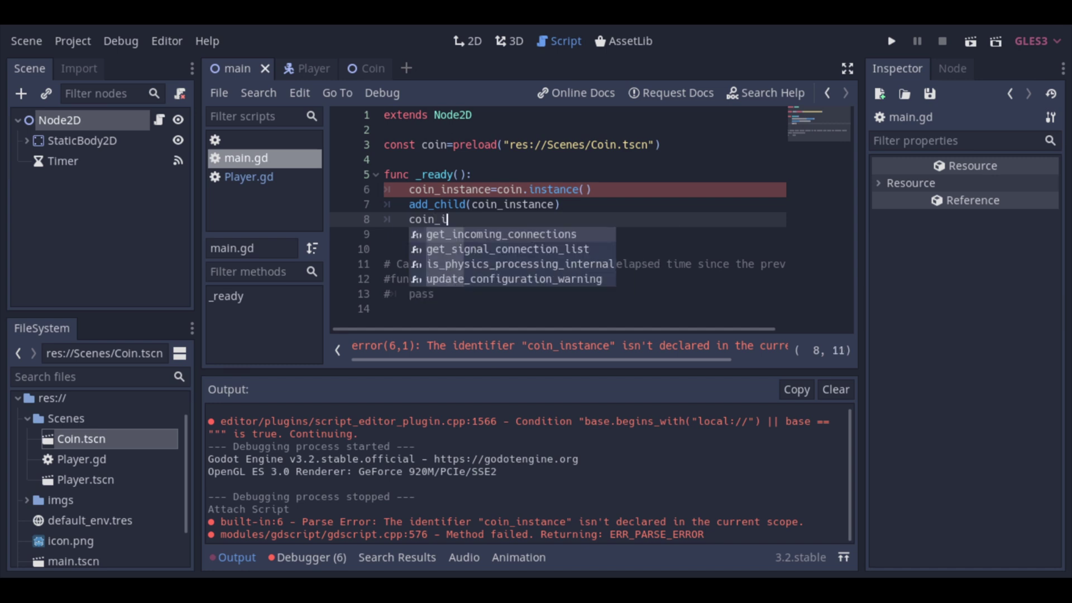
{"action": "type", "text": "nstance.posi"}
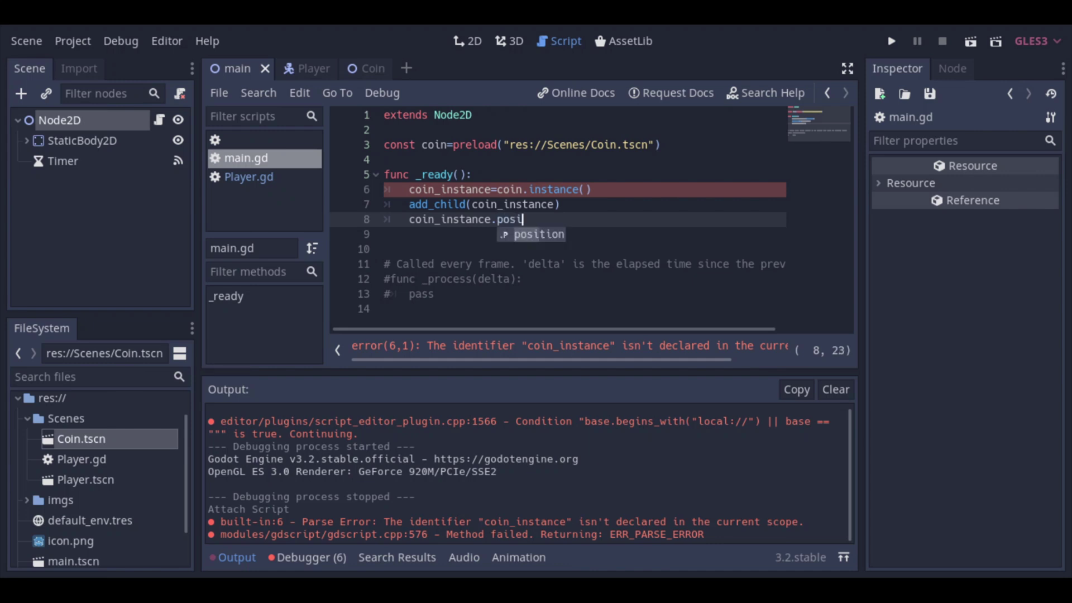
{"action": "key", "text": "Return"}
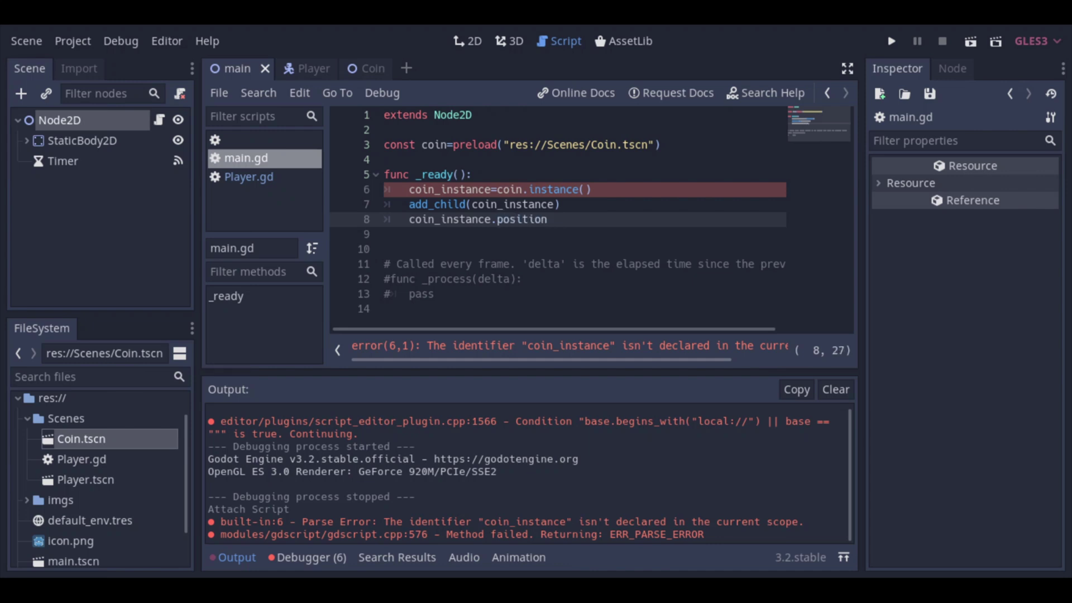
{"action": "type", "text": "=Vector"}
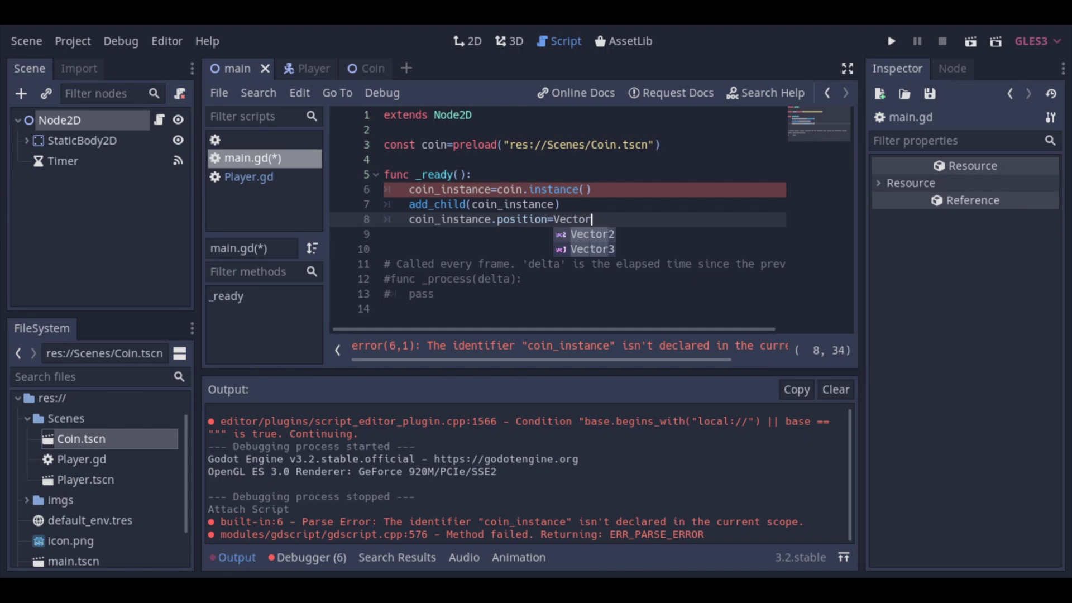
{"action": "type", "text": "2()"}
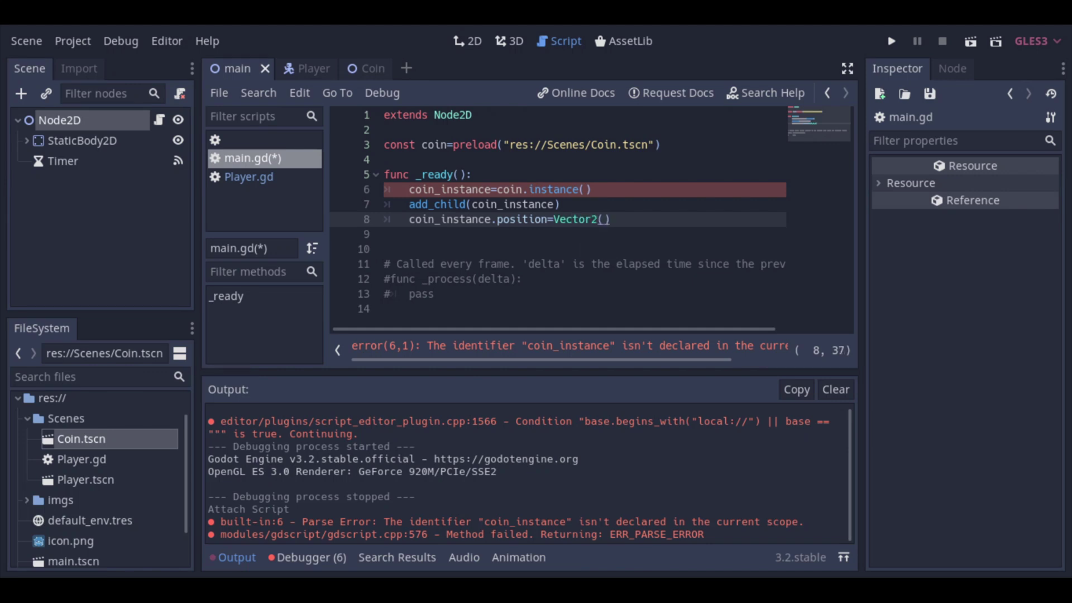
{"action": "type", "text": "200,"}
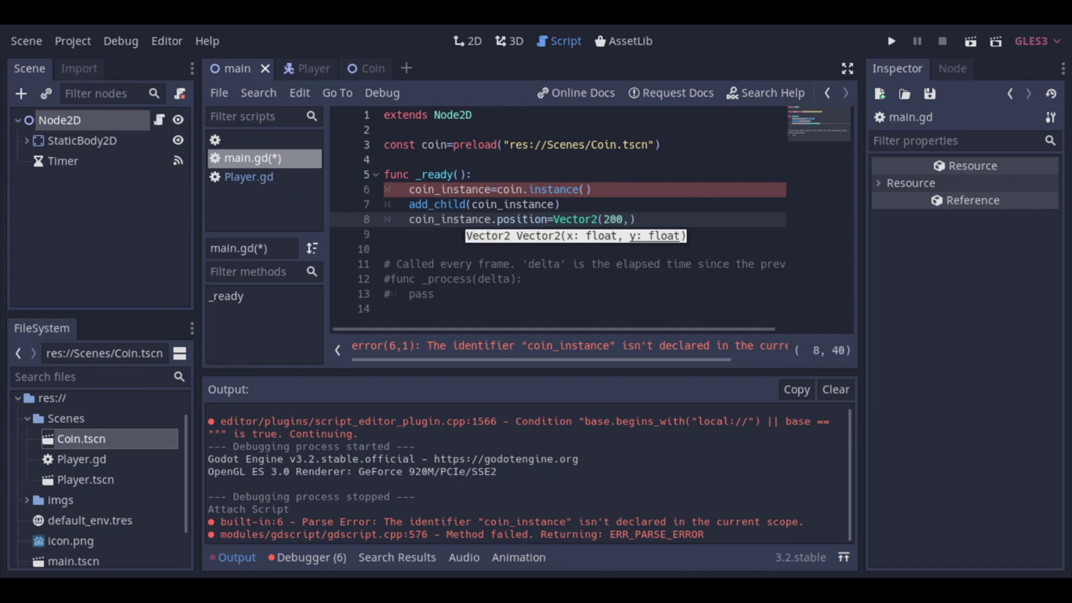
{"action": "type", "text": "300"}
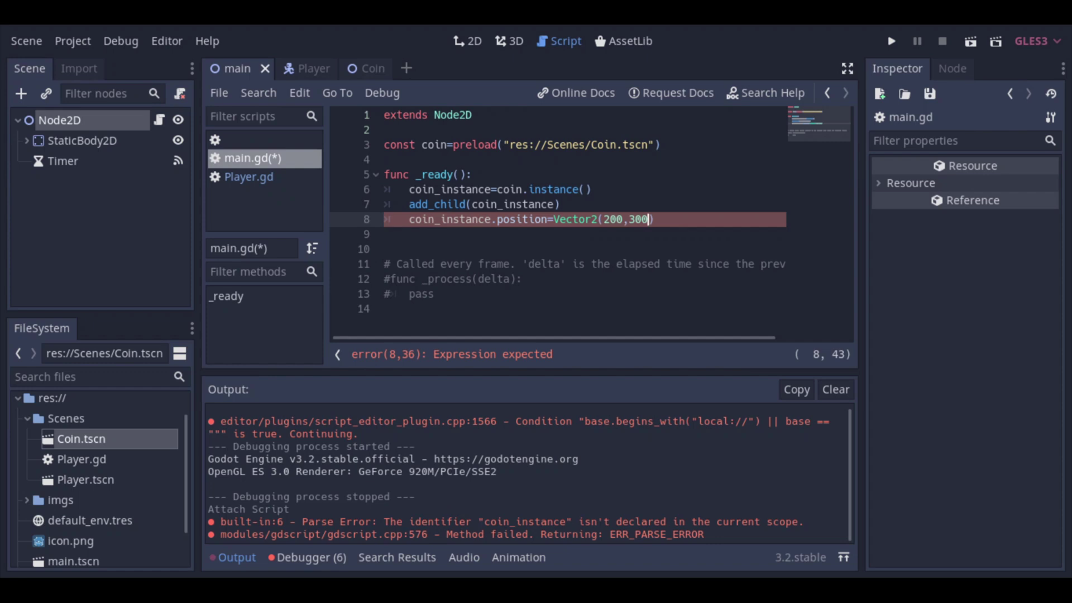
Declare coin_instance with var, then run the project and test the player's movement to both sides near the coin
{"action": "left_click", "coordinate": [409, 189]}
{"action": "type", "text": "var"}
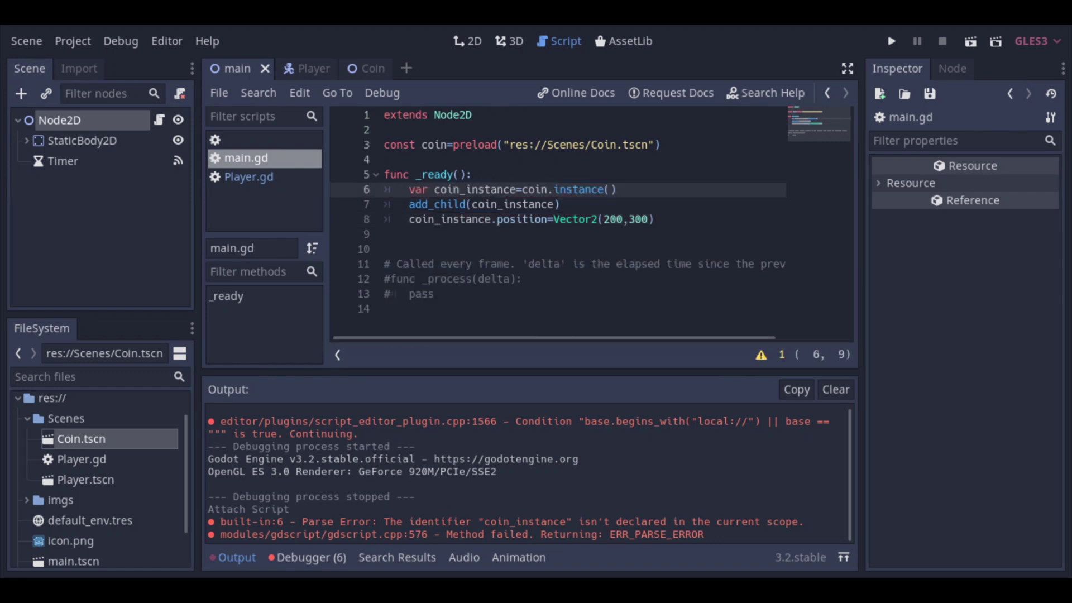
{"action": "key", "text": "F5"}
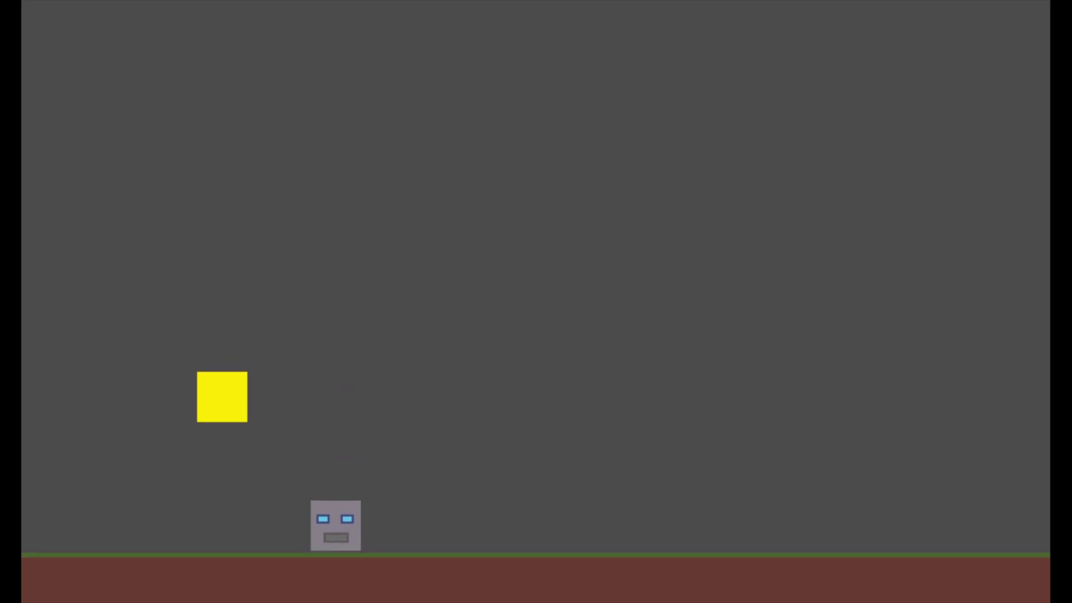
{"action": "key", "text": "Left"}
{"action": "key", "text": "Right"}
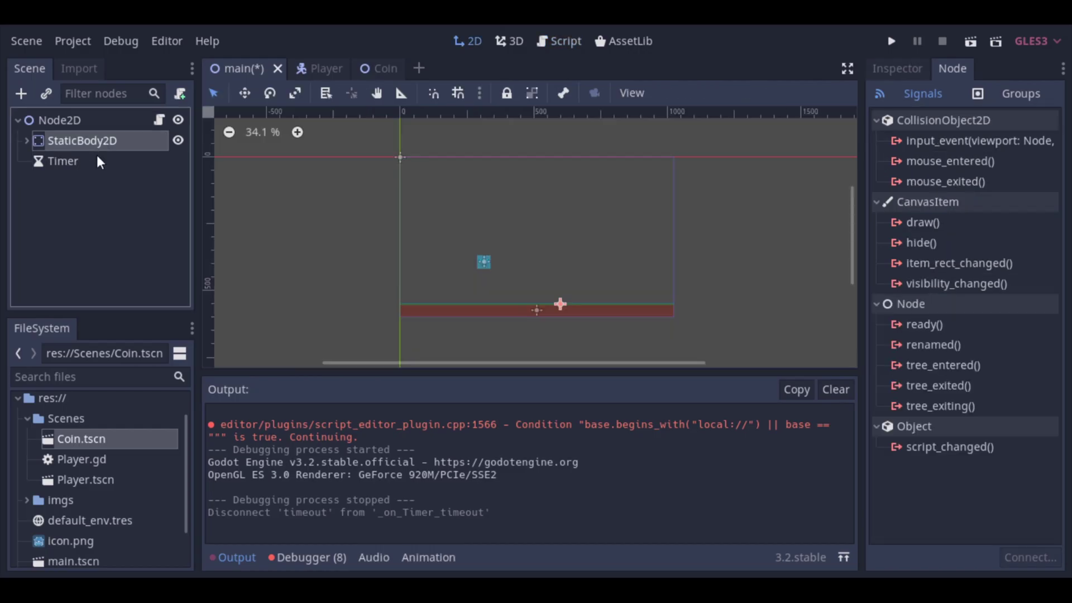
Connect the Timer's timeout() signal to the Node2D script with the receiver method _on_Timer_timeout
{"action": "left_click", "coordinate": [96, 157]}
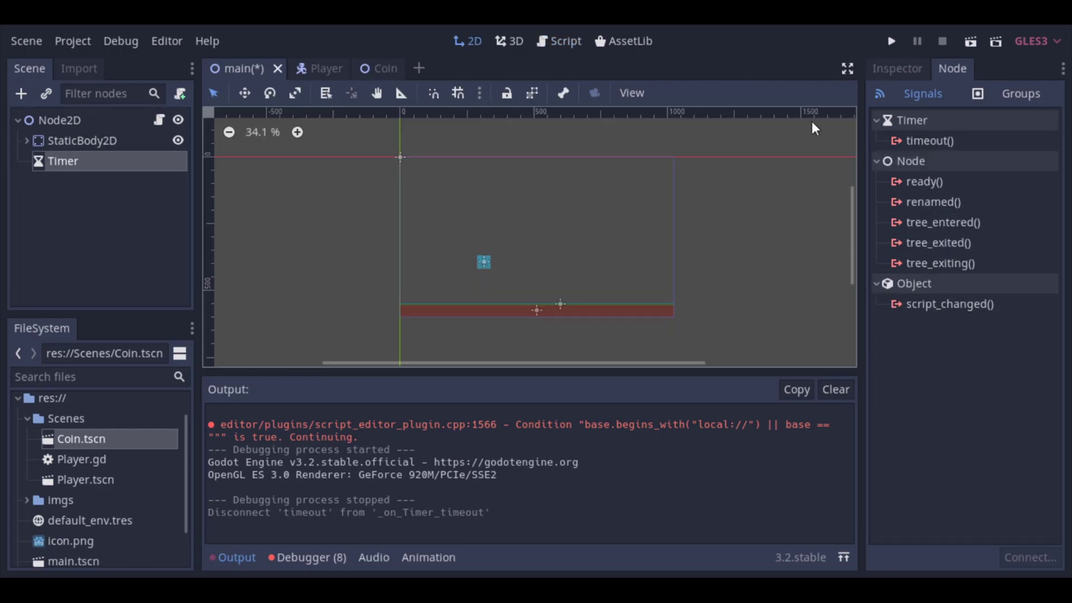
{"action": "left_click", "coordinate": [907, 68]}
{"action": "left_click", "coordinate": [81, 141]}
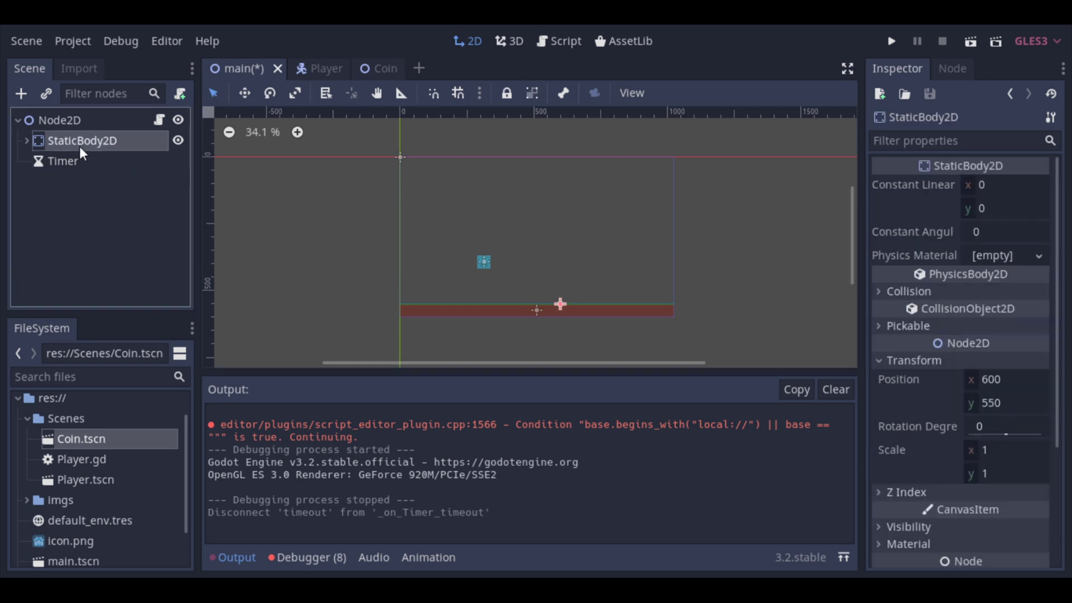
{"action": "left_click", "coordinate": [89, 158]}
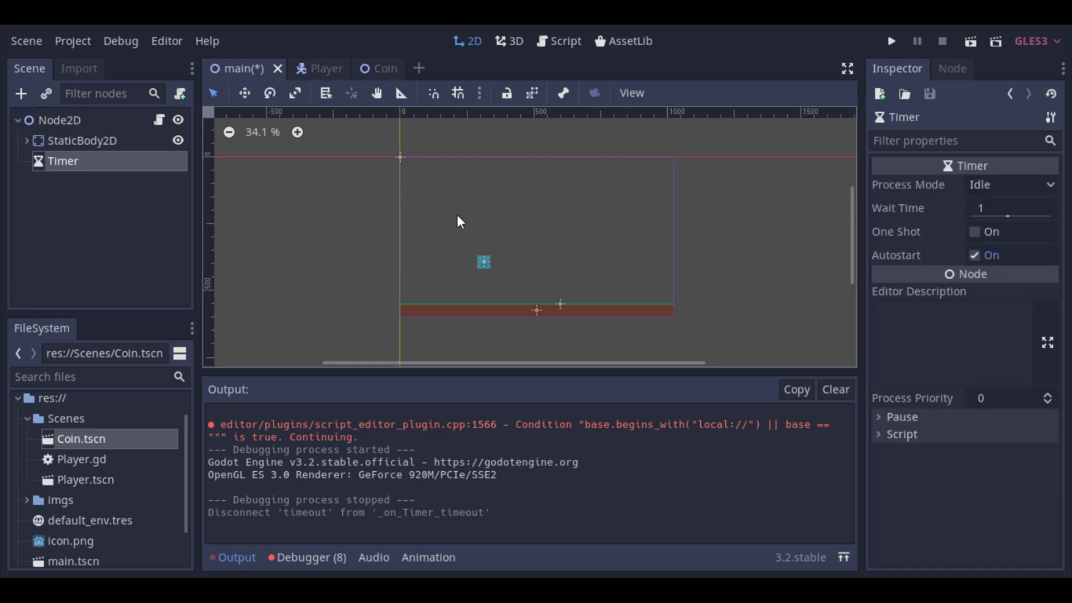
{"action": "left_click", "coordinate": [953, 69]}
{"action": "double_click", "coordinate": [933, 139]}
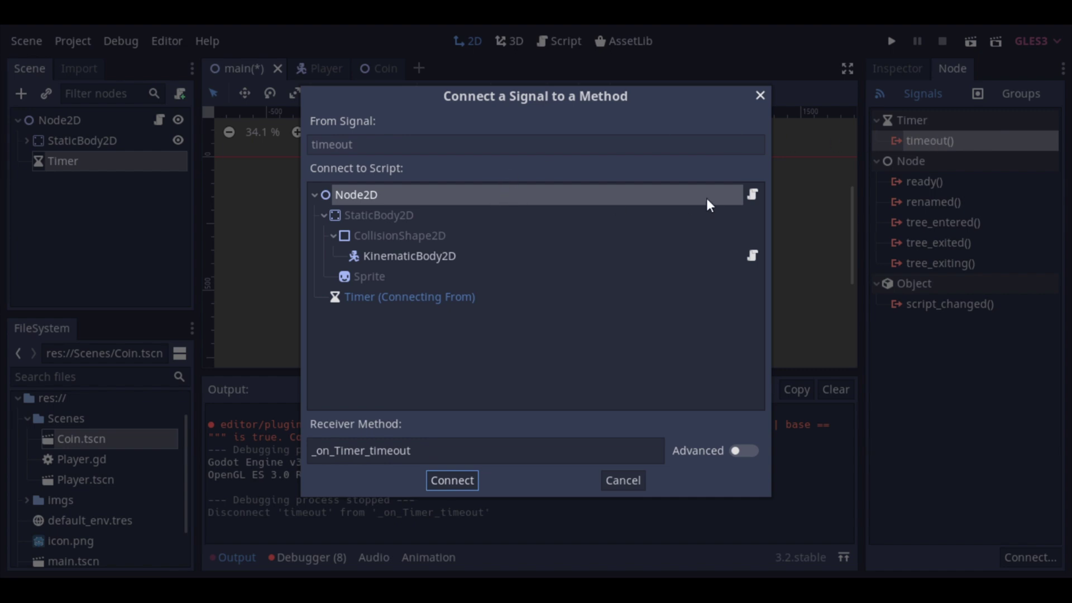
{"action": "key", "text": "Return"}
Remove the commented-out _process template and the entire _ready function, including its coin-spawning lines, from main.gd
{"action": "left_click_drag", "start_coordinate": [391, 278], "coordinate": [380, 192]}
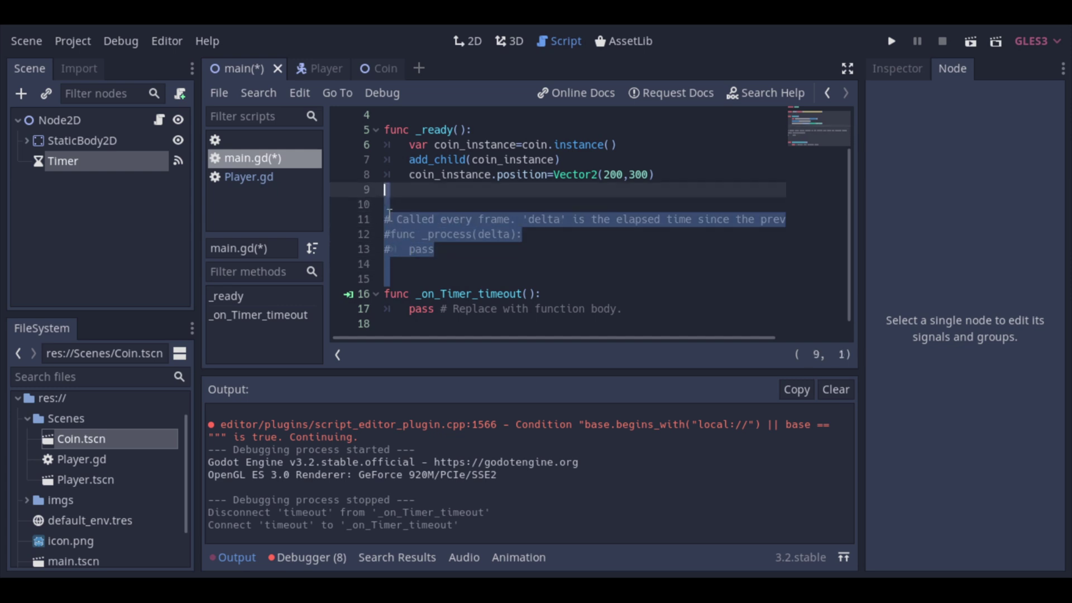
{"action": "key", "text": "BackSpace"}
{"action": "left_click_drag", "start_coordinate": [665, 221], "coordinate": [416, 191]}
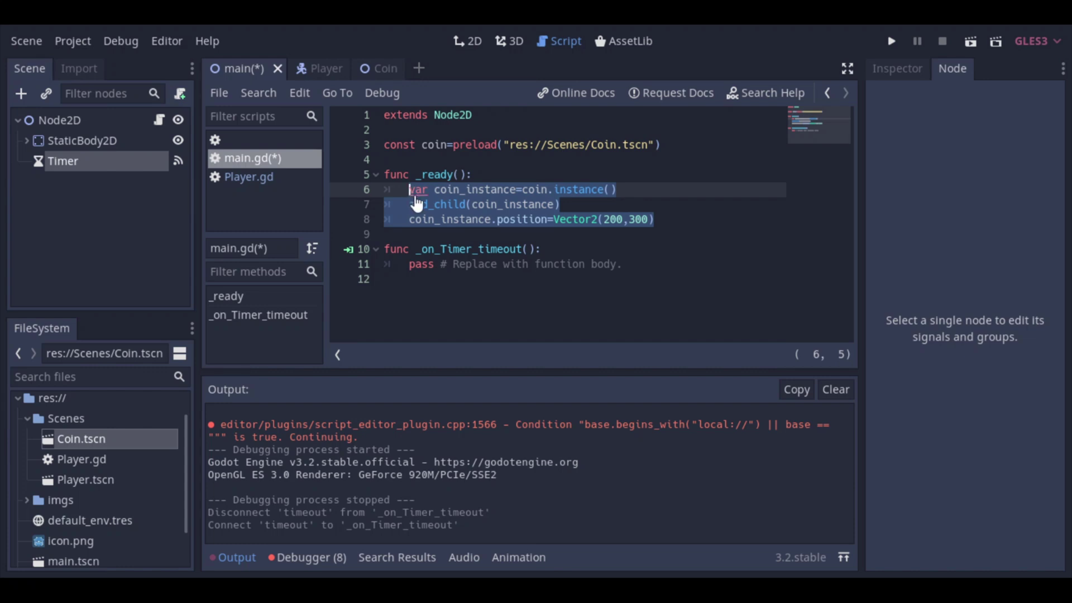
{"action": "key", "text": "BackSpace"}
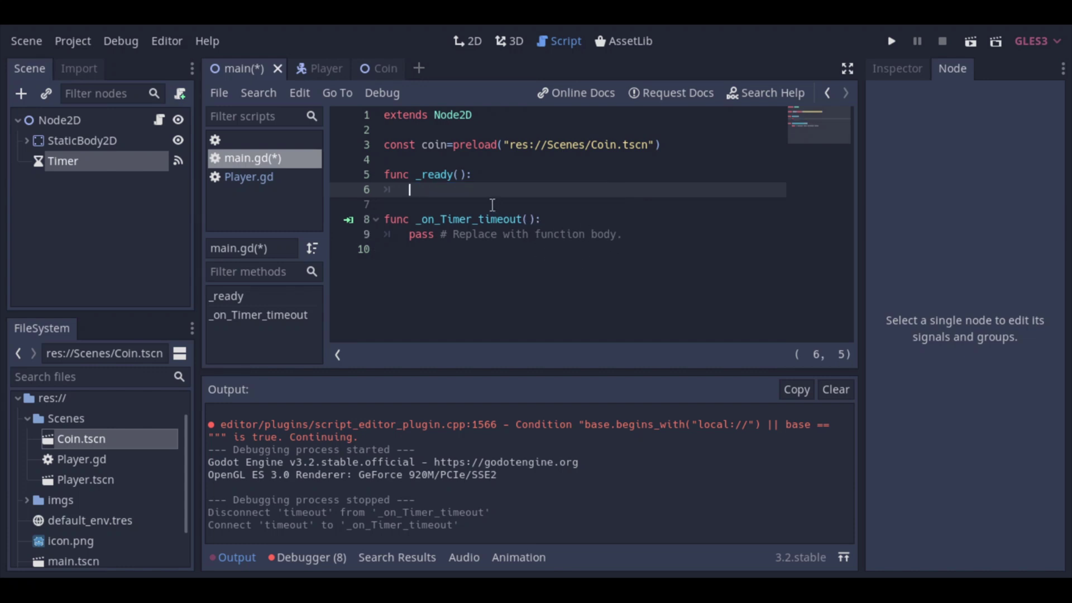
{"action": "left_click_drag", "start_coordinate": [489, 197], "coordinate": [375, 181]}
{"action": "key", "text": "BackSpace"}
{"action": "key", "text": "BackSpace"}
{"action": "key", "text": "BackSpace"}
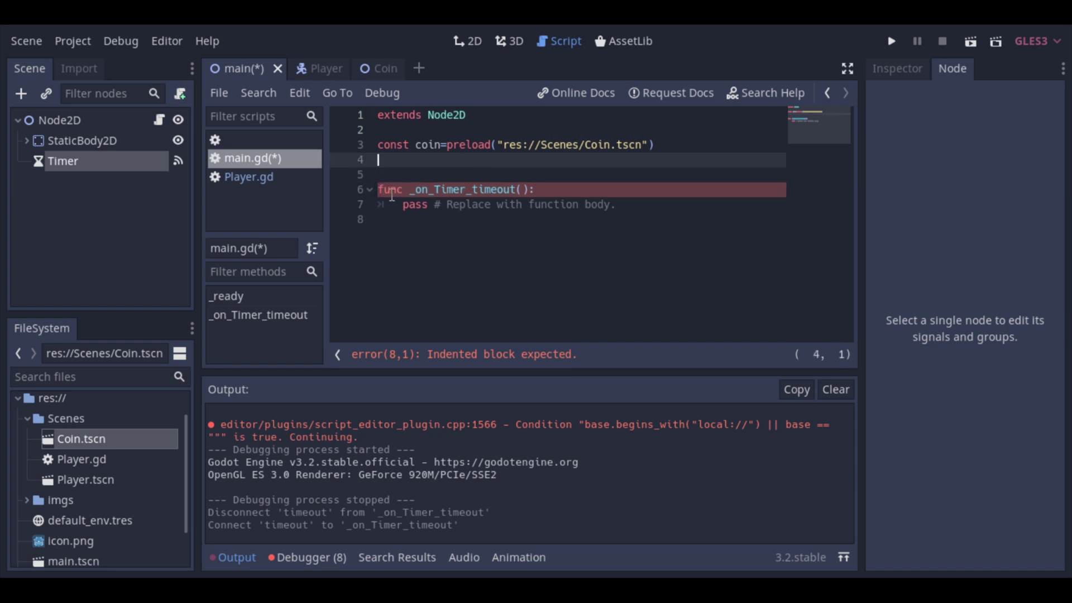
Replace the placeholder in _on_Timer_timeout with lines that instance coin, add it as a child and position it at Vector2(200,100), and save
{"action": "left_click_drag", "start_coordinate": [617, 189], "coordinate": [402, 194]}
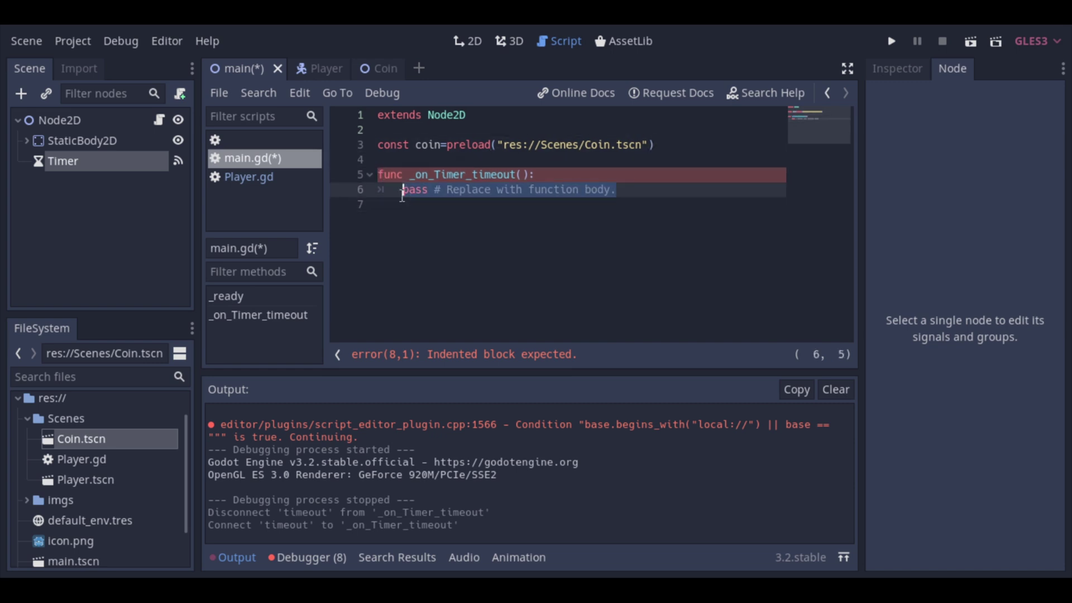
{"action": "type", "text": "var coin_instance=coin.instance() \tadd_child(coin_instance) \tcoin_instance.position=Vector2(200,300)"}
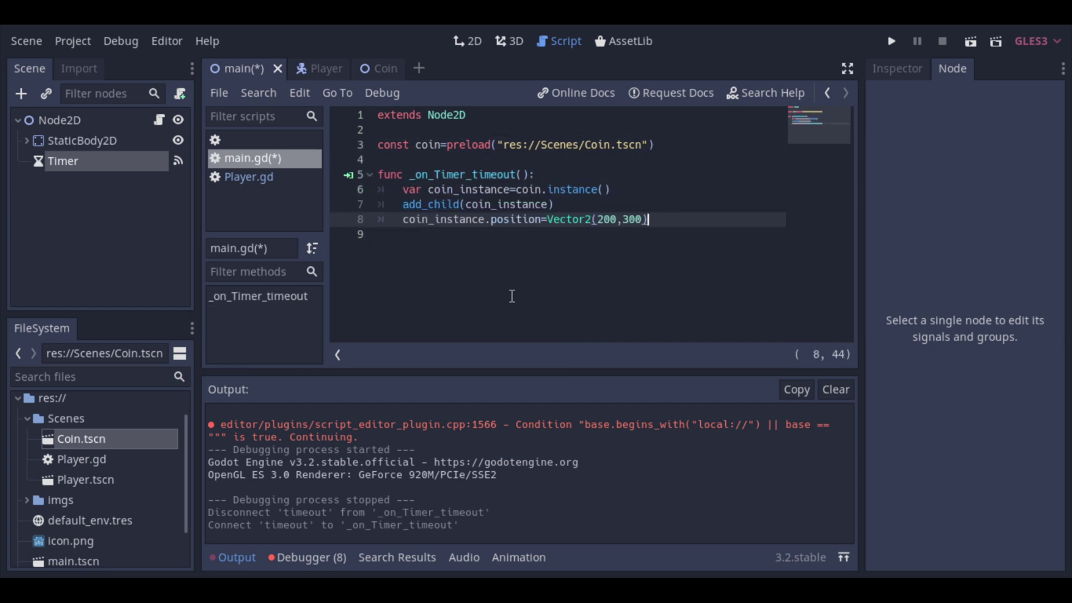
{"action": "key", "text": "ctrl+s"}
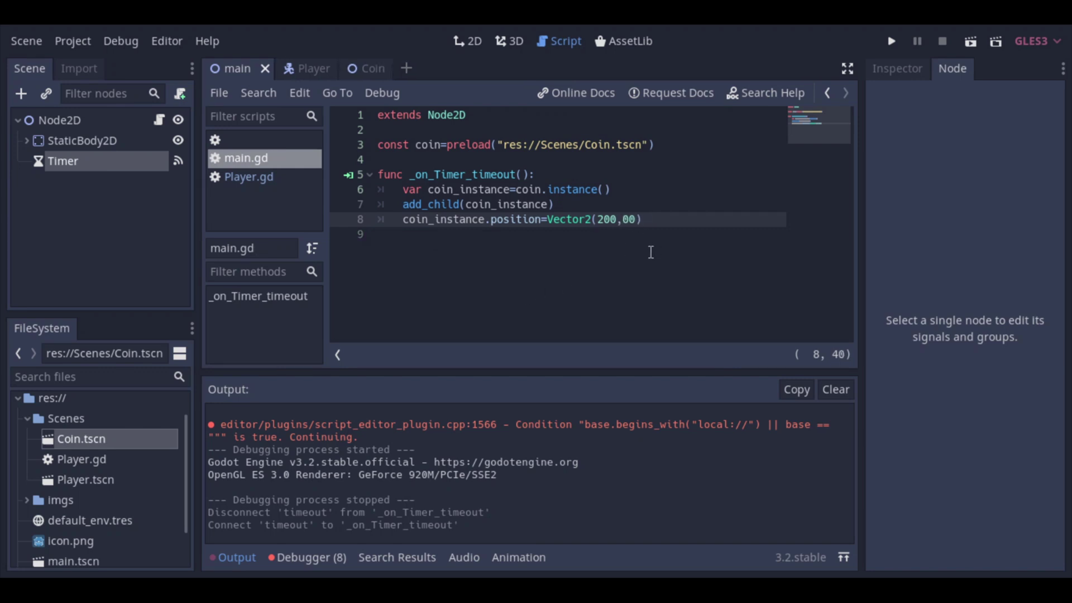
{"action": "key", "text": "ctrl+s"}
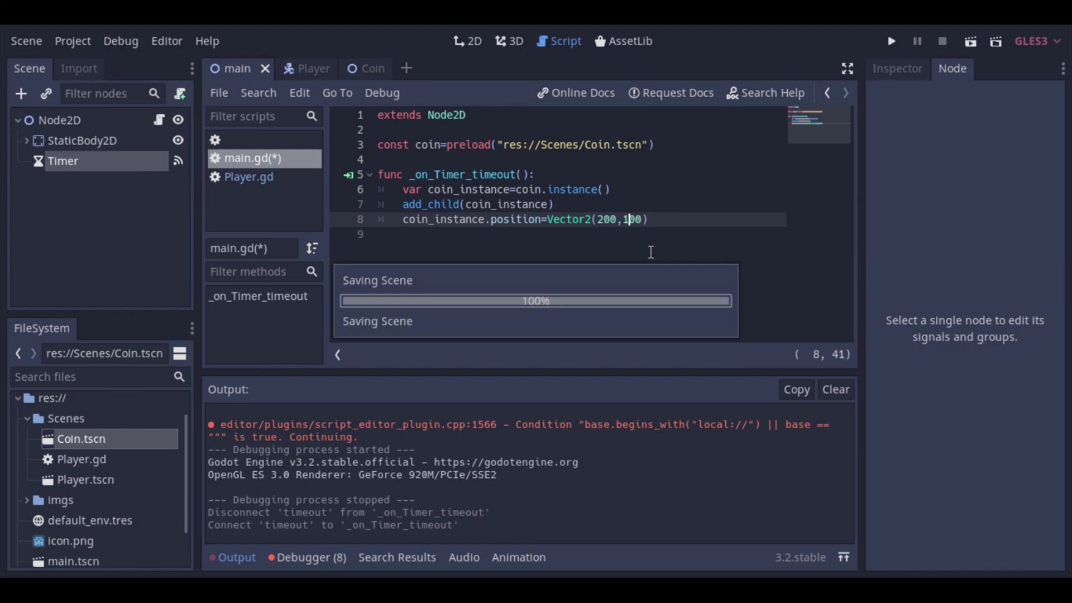
Run the project and move the player back and forth beneath the falling coins to test the timed spawning and collisions
{"action": "key", "text": "F5"}
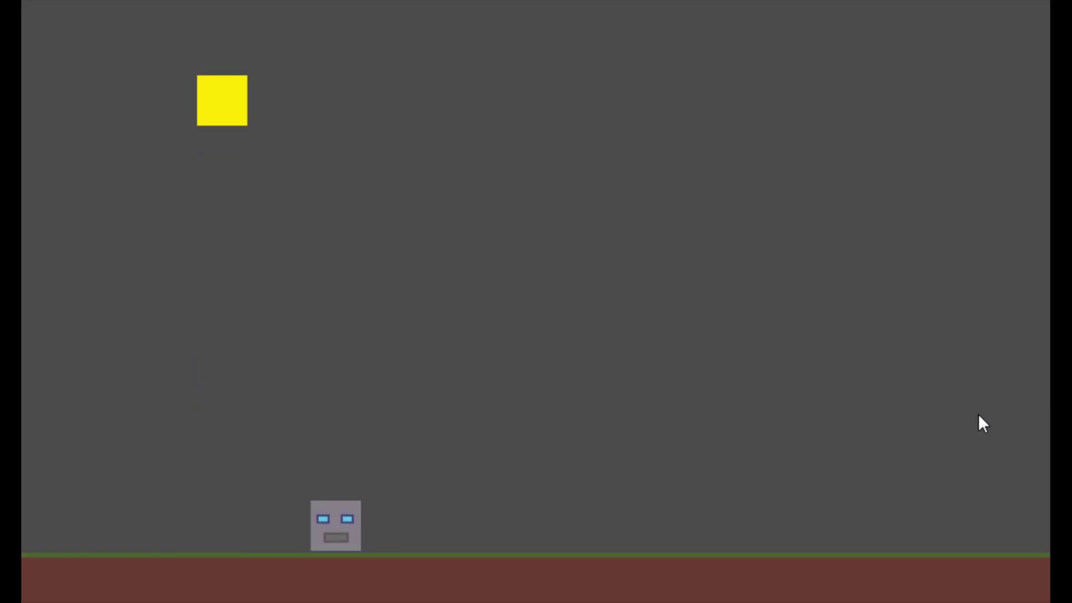
{"action": "key", "text": "Left"}
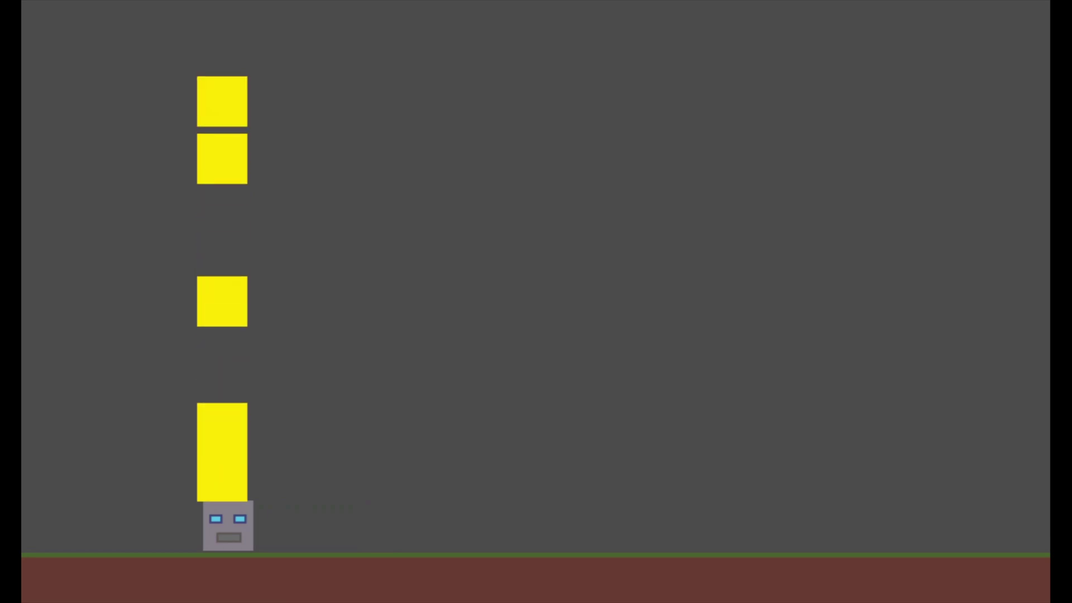
{"action": "key", "text": "Left"}
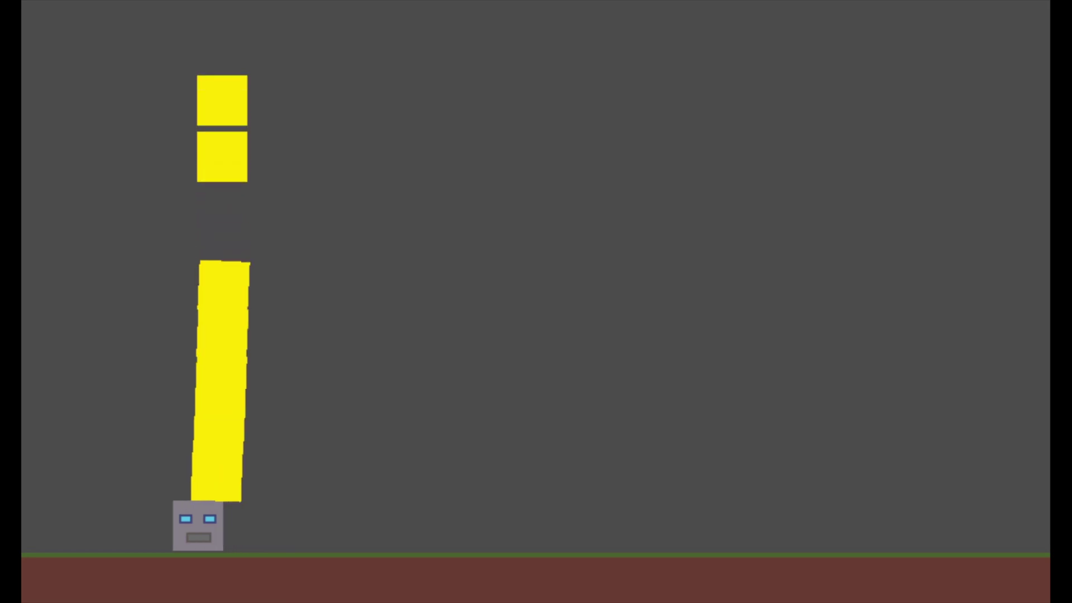
{"action": "key", "text": "Right"}
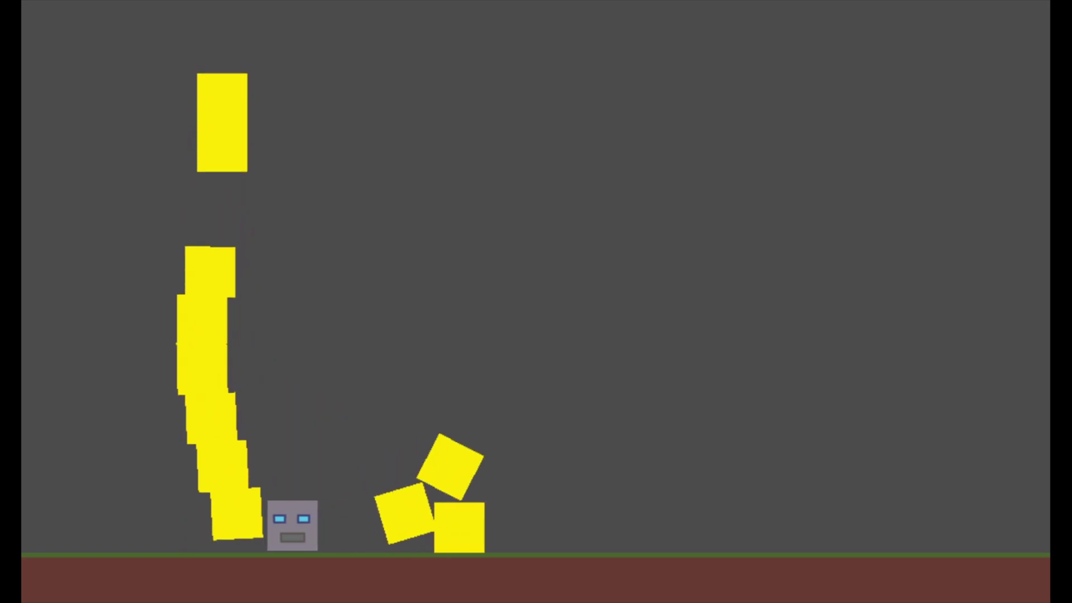
{"action": "key", "text": "Left"}
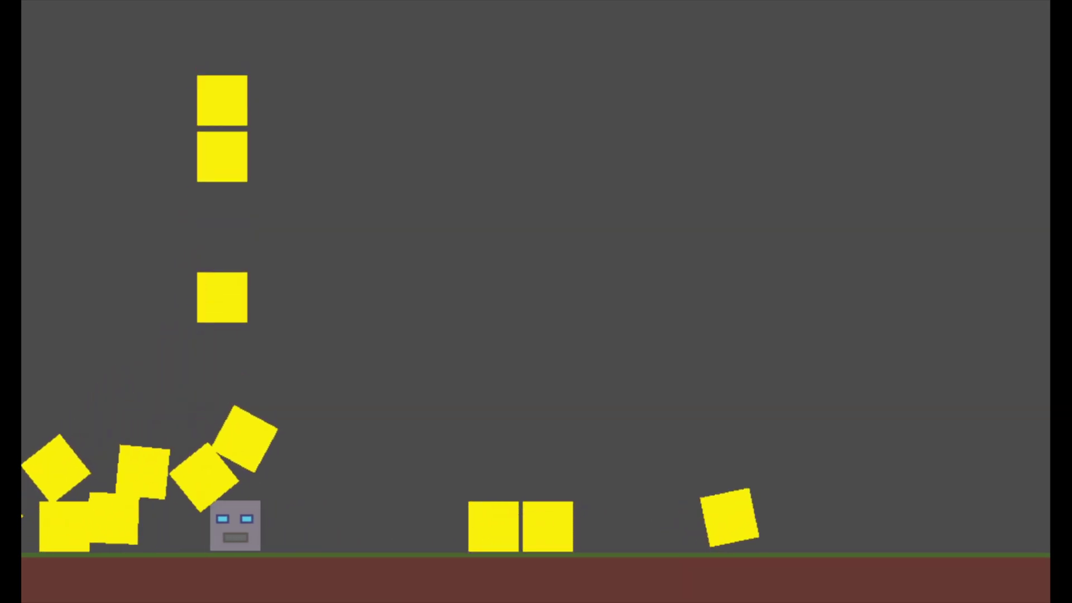
{"action": "key", "text": "Left"}
{"action": "key", "text": "Right"}
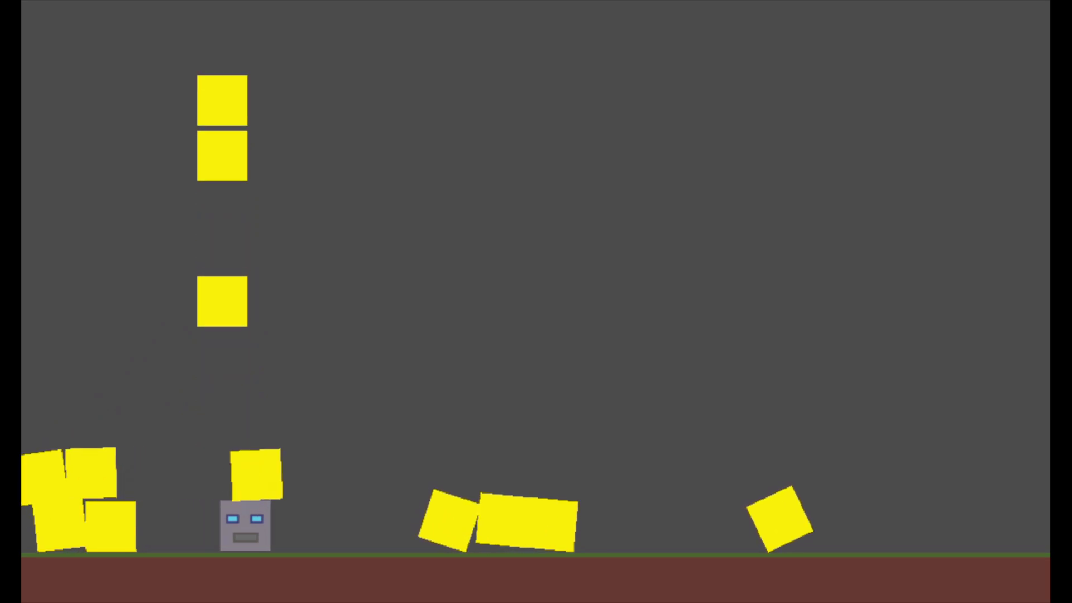
{"action": "key", "text": "Right"}
{"action": "key", "text": "Left"}
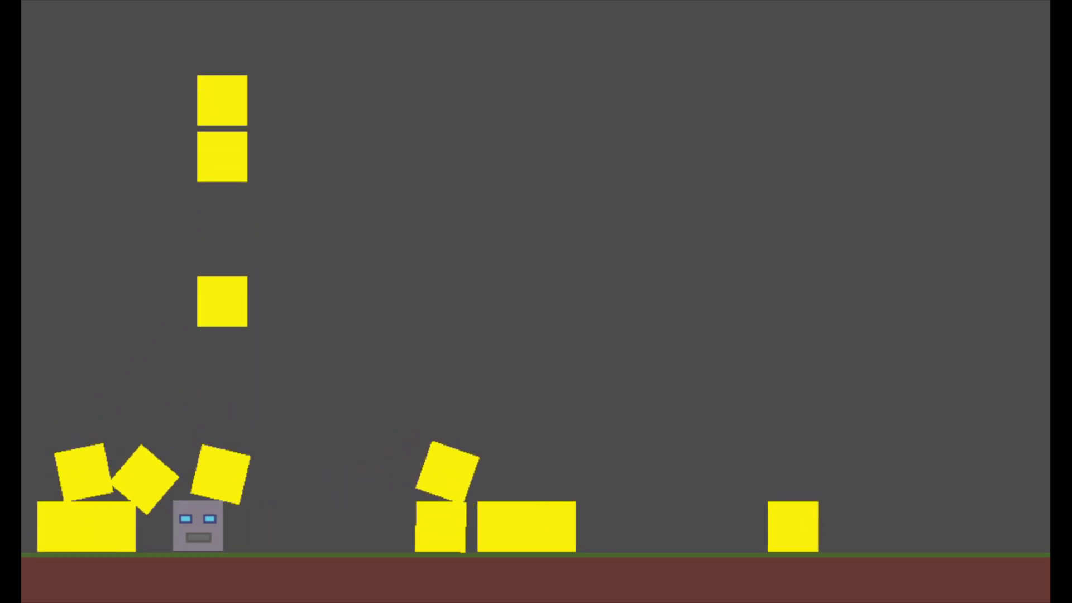
{"action": "key", "text": "Right"}
{"action": "key", "text": "Left"}
{"action": "key", "text": "Right"}
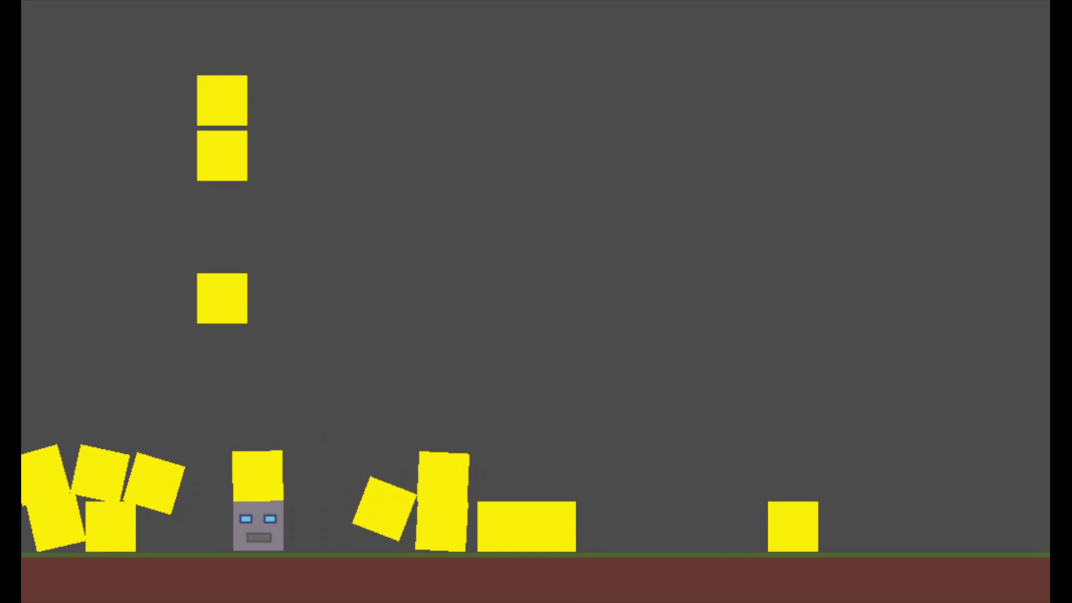
{"action": "key", "text": "Left"}
{"action": "key", "text": "Right"}
{"action": "key", "text": "Left"}
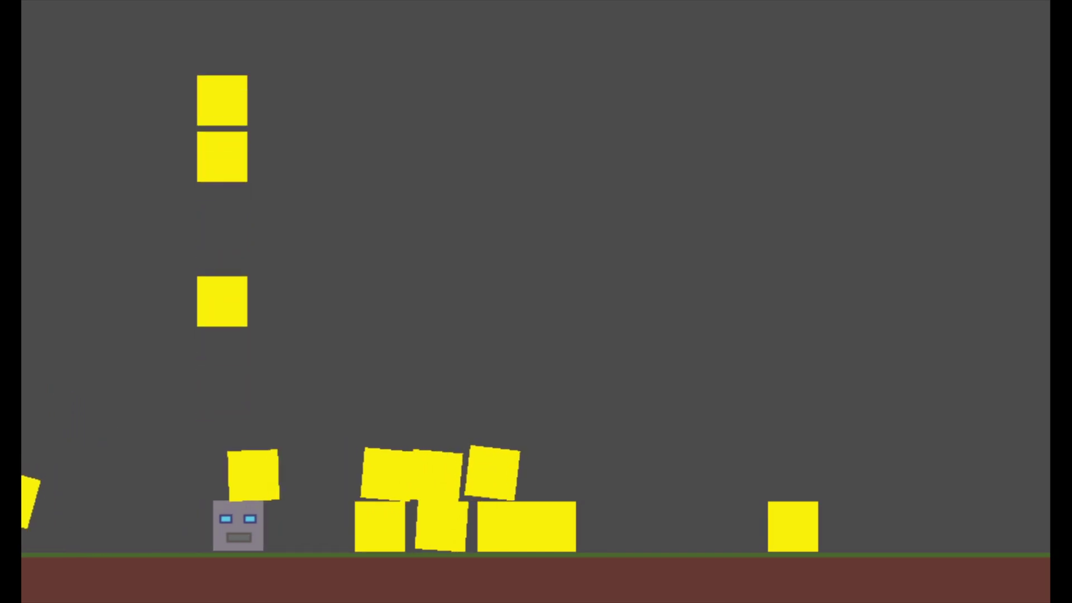
{"action": "key", "text": "Right"}
{"action": "key", "text": "Left"}
{"action": "key", "text": "Right"}
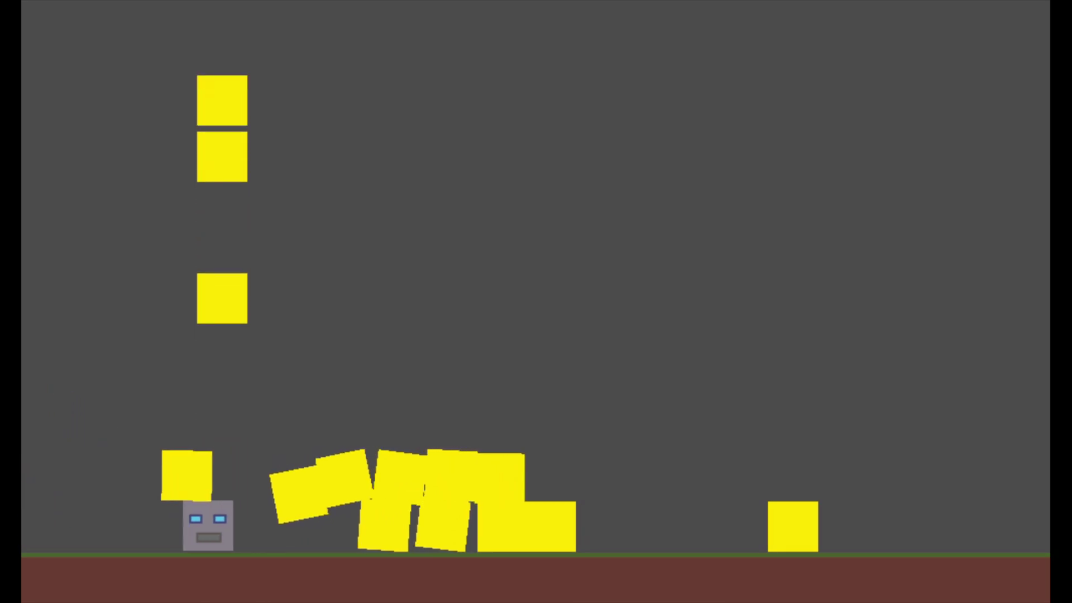
{"action": "key", "text": "Left"}
{"action": "key", "text": "Right"}
{"action": "key", "text": "Left"}
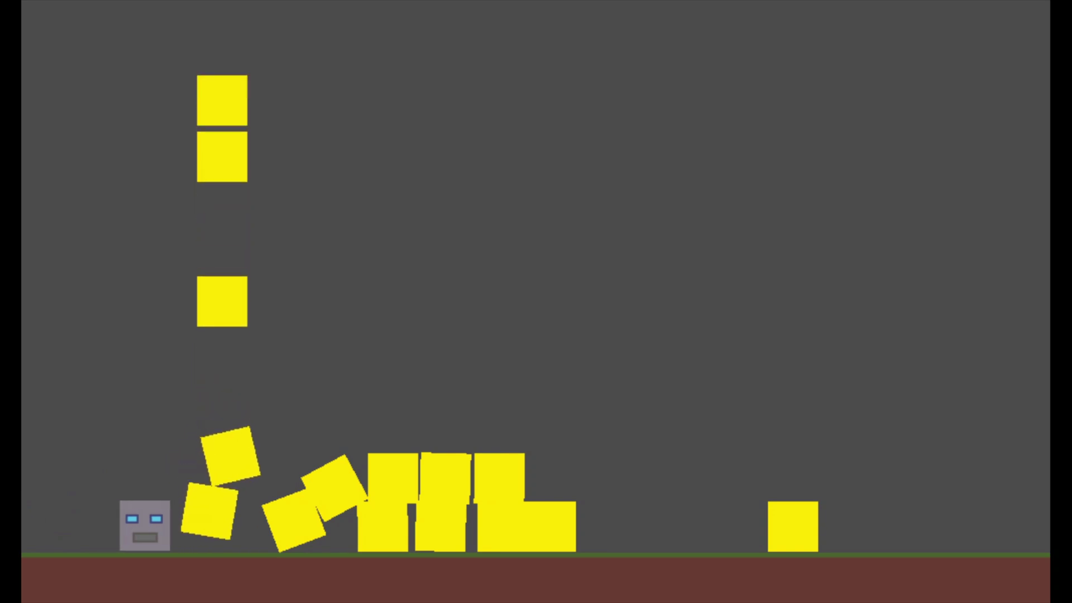
{"action": "key", "text": "Right"}
{"action": "key", "text": "Left"}
{"action": "key", "text": "Right"}
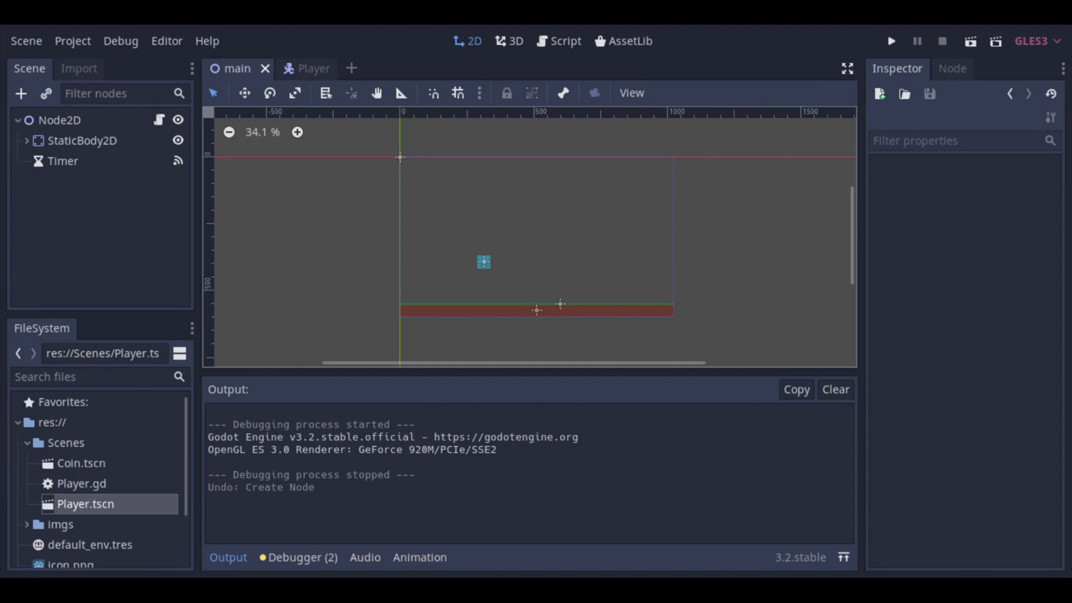
Add a second Player.tscn instance above the ground to the right of the first player, save the main scene and run it
{"action": "left_click_drag", "start_coordinate": [78, 505], "coordinate": [574, 271]}
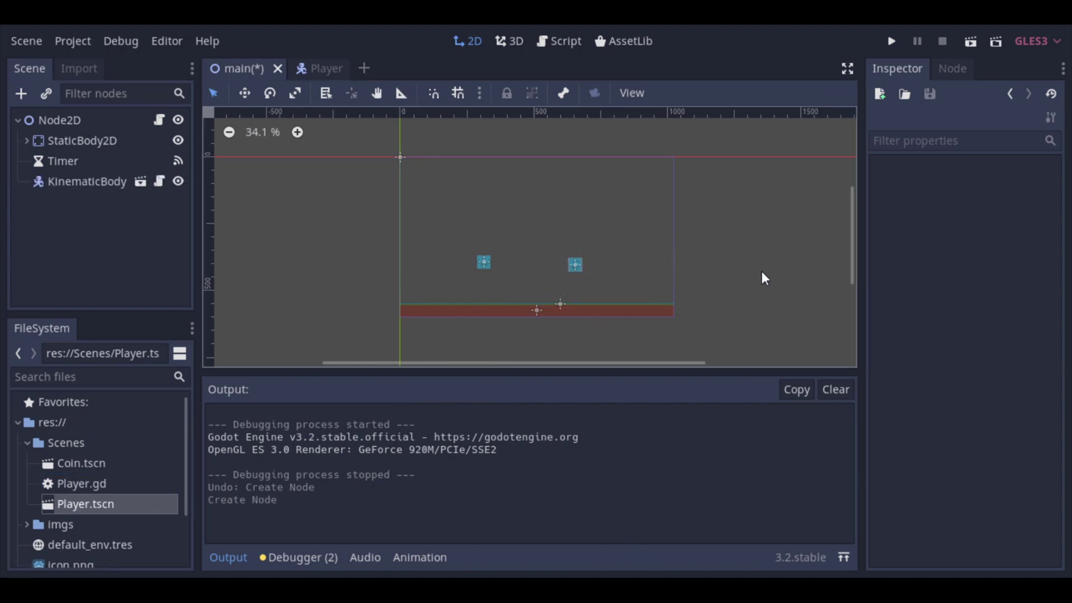
{"action": "key", "text": "ctrl+s"}
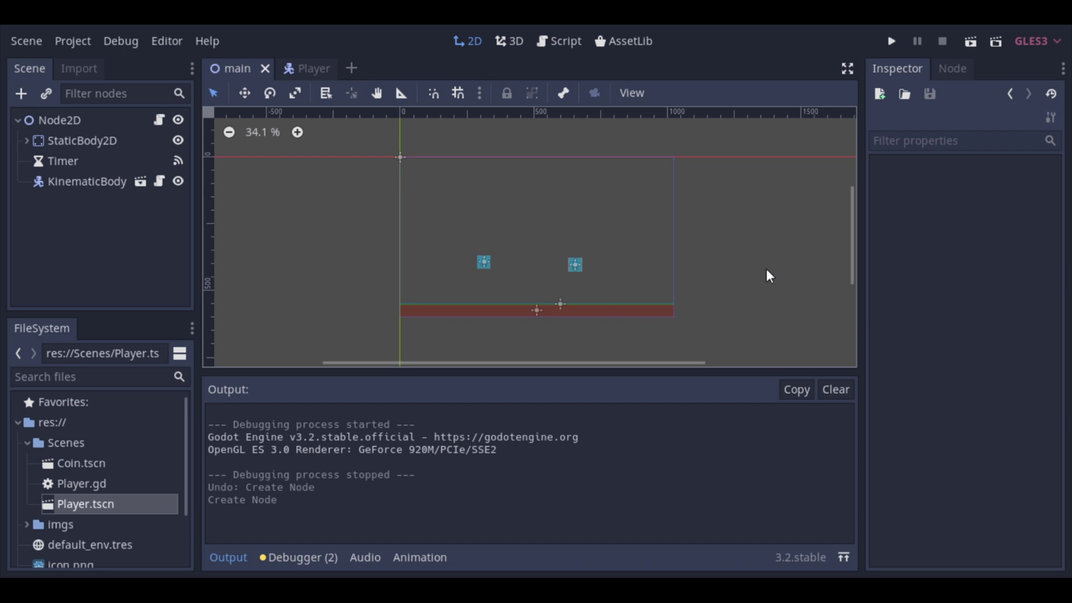
{"action": "key", "text": "F6"}
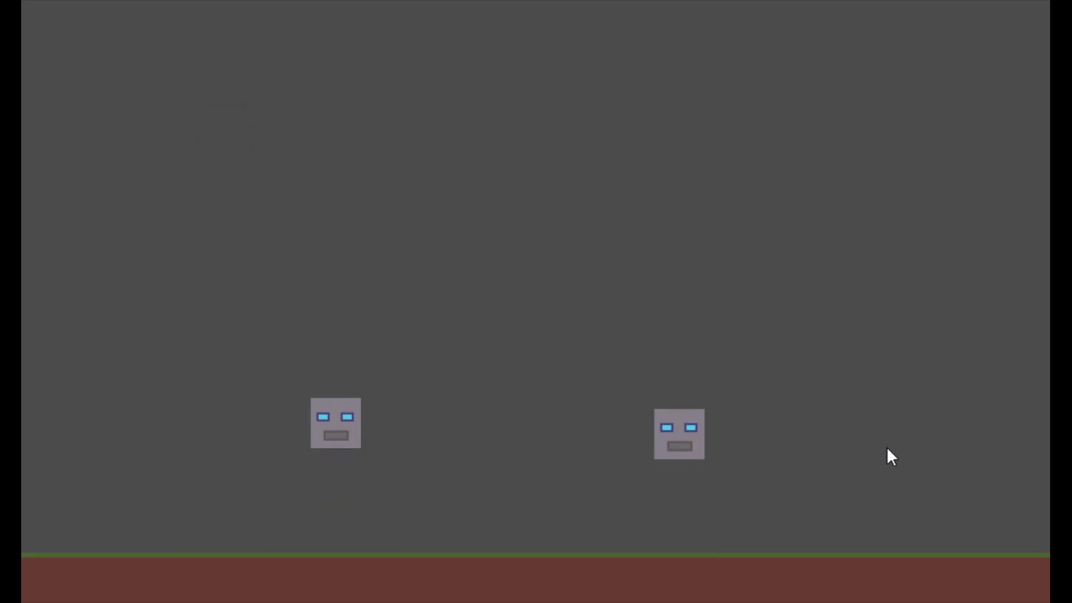
Test both players moving sideways and jumping among the spawned coins in the running game
{"action": "key", "text": "Left"}
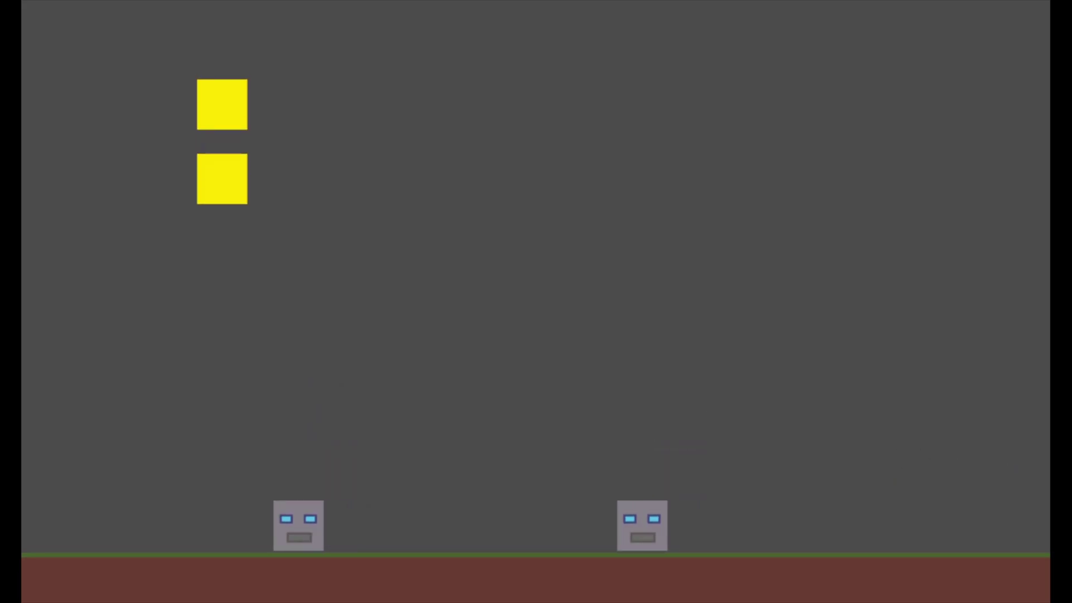
{"action": "key", "text": "Up"}
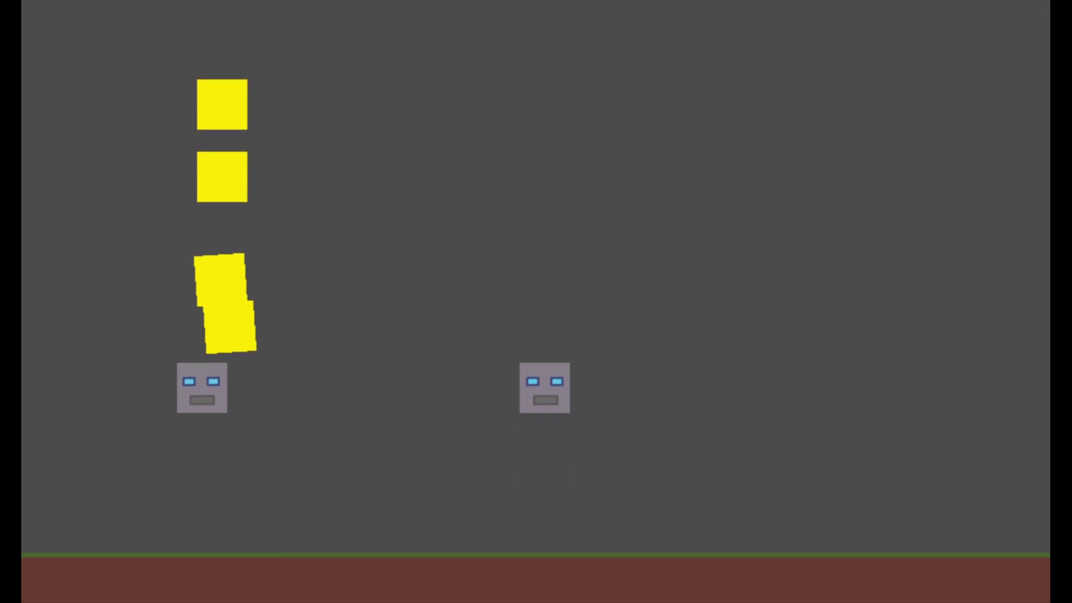
{"action": "key", "text": "Right"}
{"action": "key", "text": "Up"}
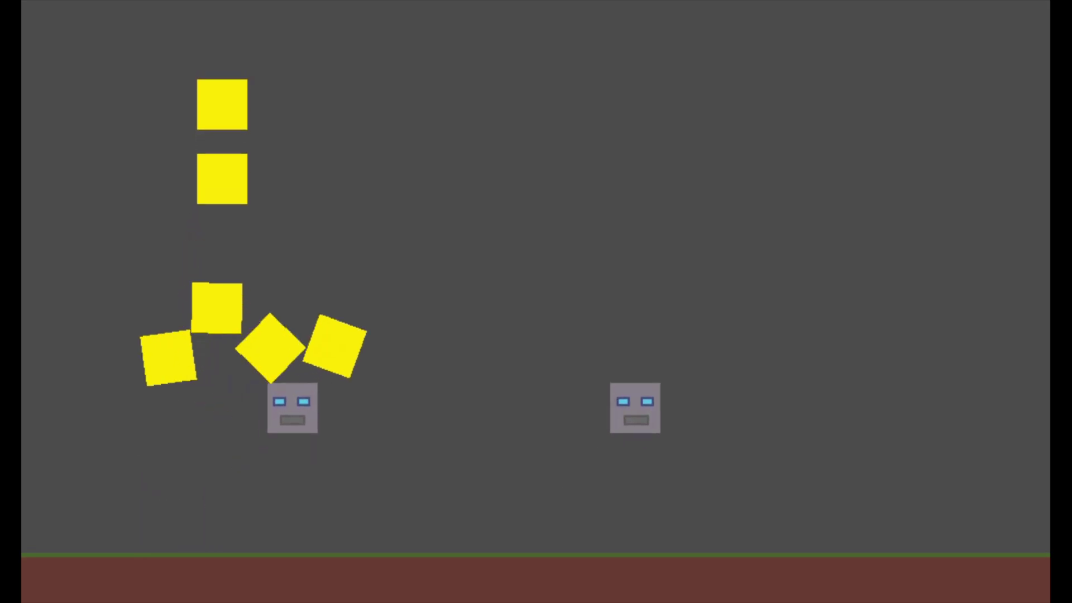
{"action": "key", "text": "Up"}
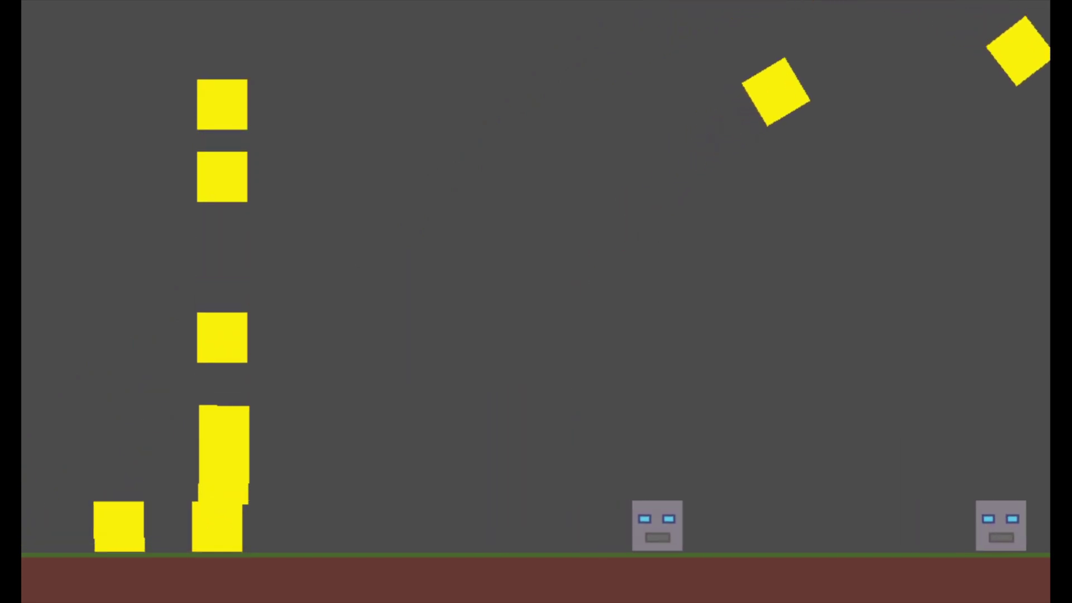
{"action": "key", "text": "Up"}
{"action": "key", "text": "Left"}
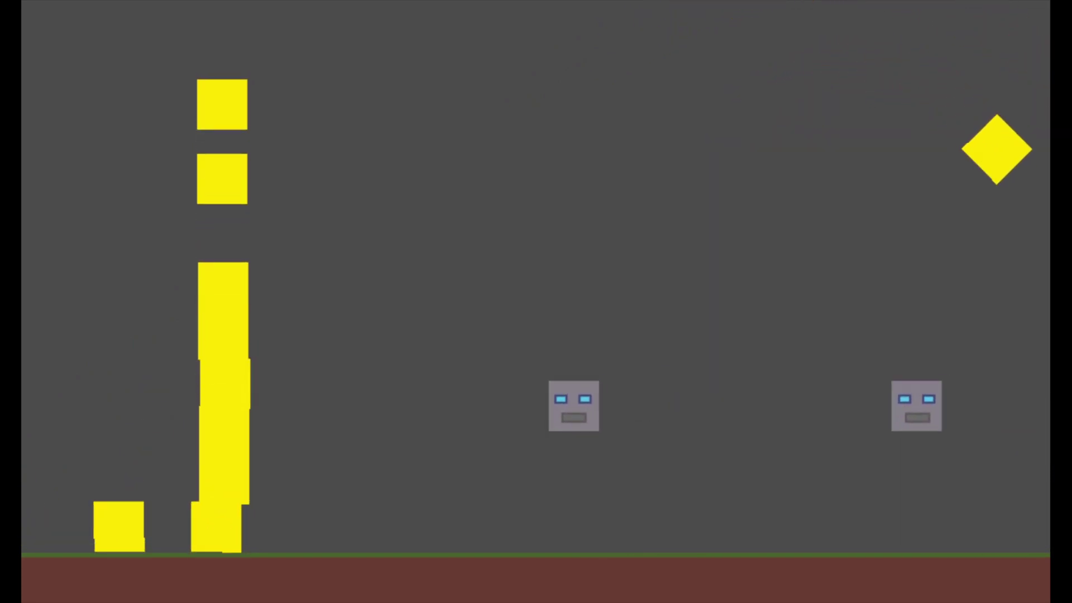
{"action": "key", "text": "Left"}
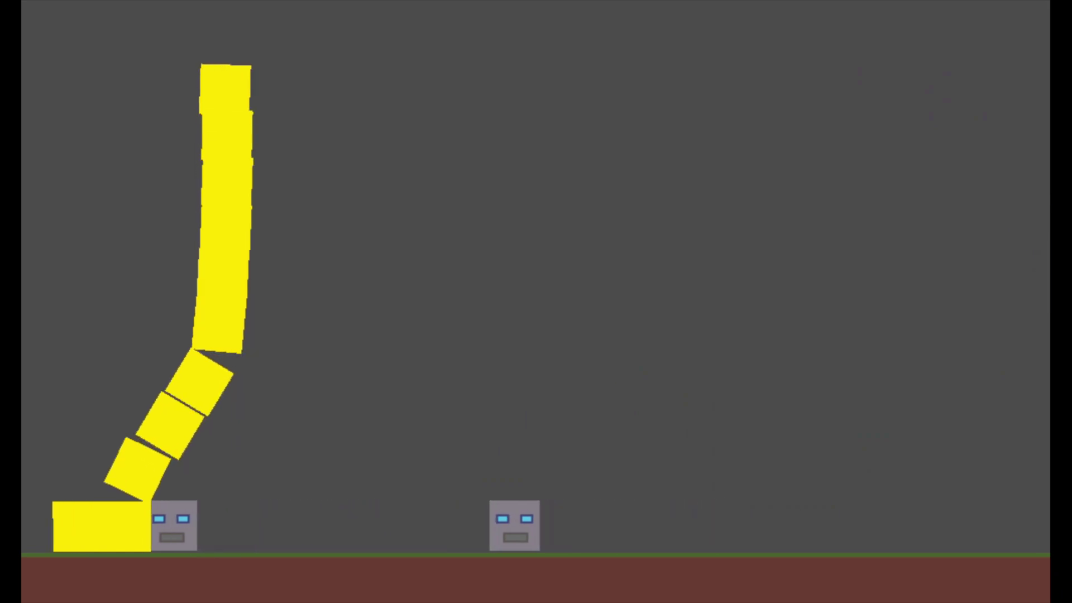
{"action": "key", "text": "Right"}
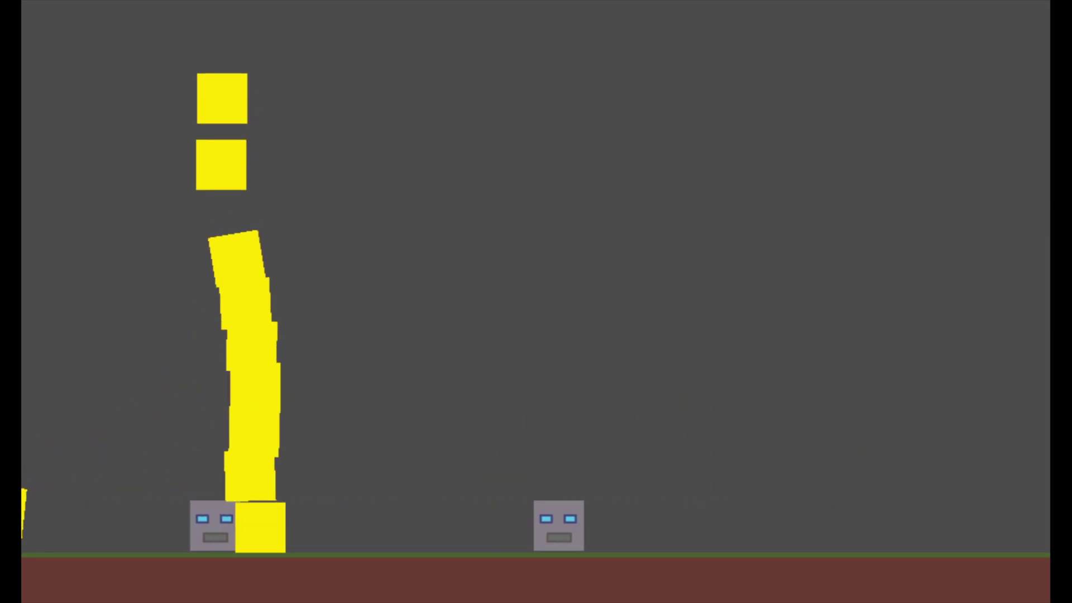
{"action": "key", "text": "Left"}
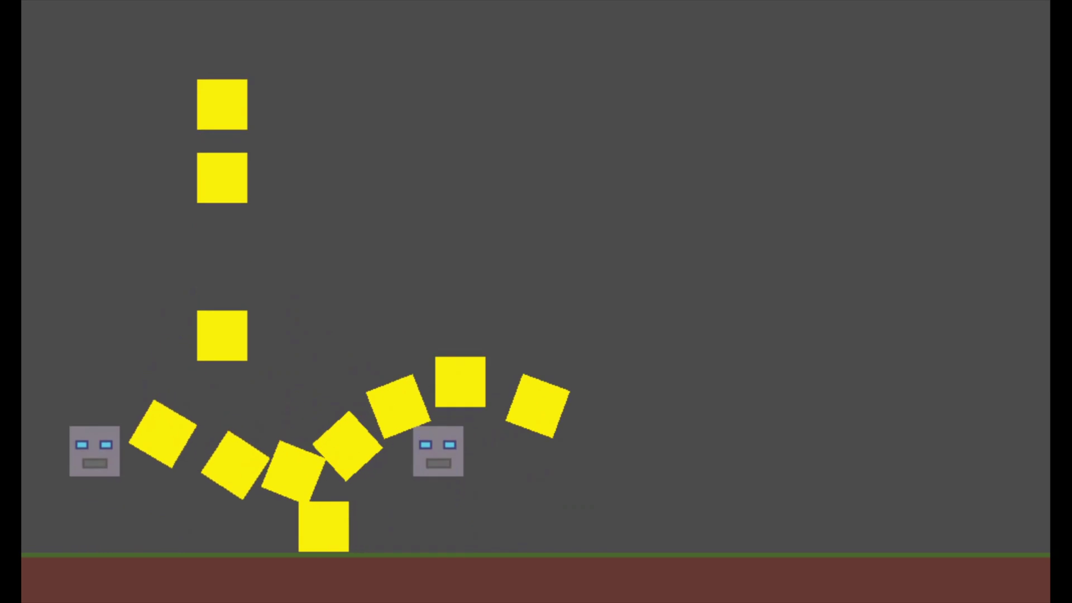
{"action": "key", "text": "Up"}
{"action": "key", "text": "Right"}
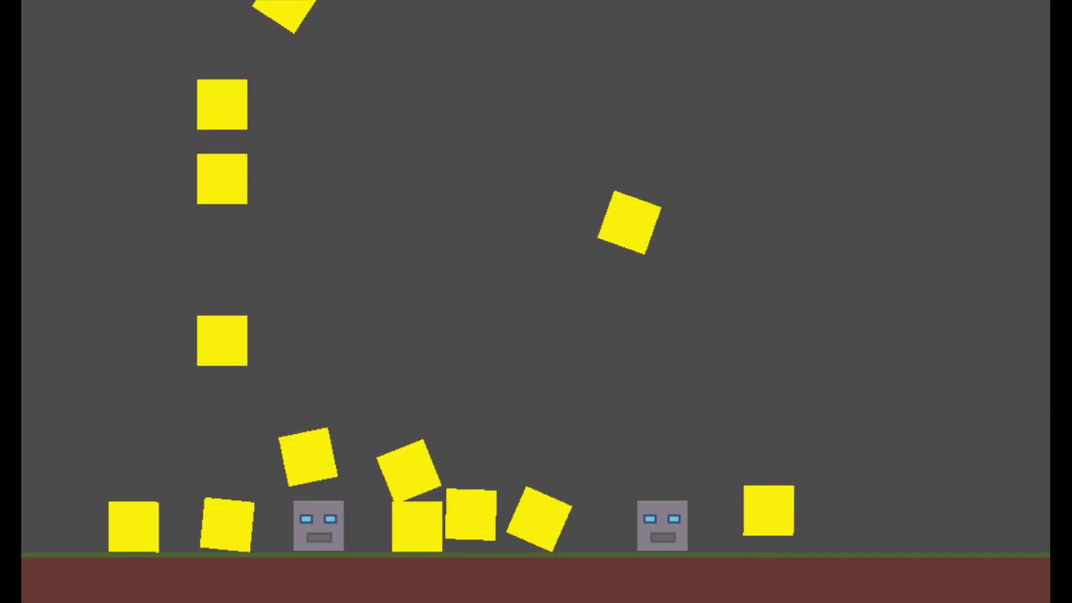
{"action": "key", "text": "Up"}
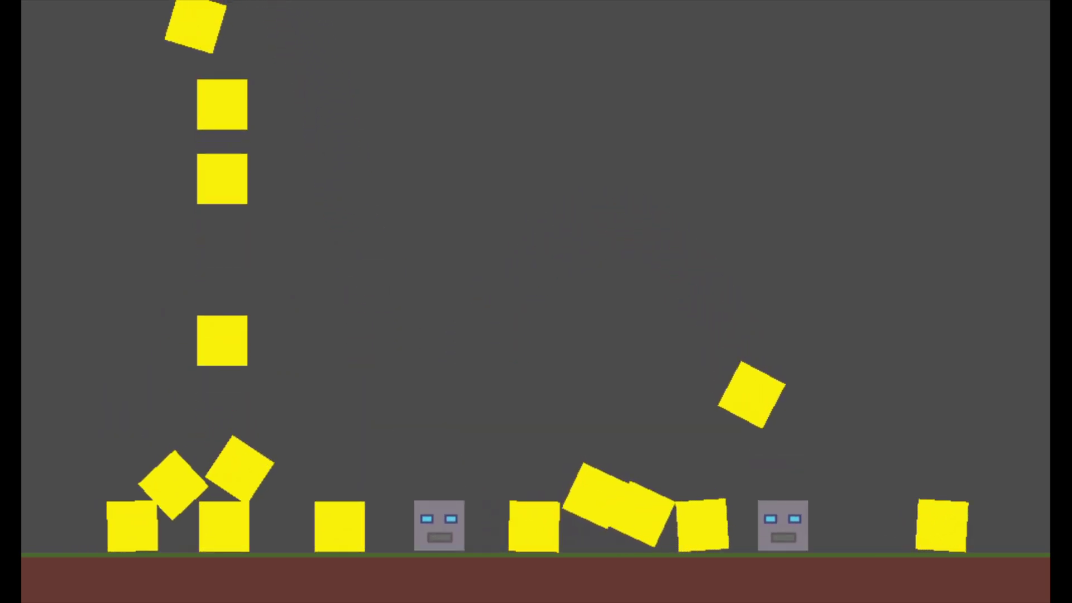
{"action": "key", "text": "Up"}
{"action": "key", "text": "Left"}
{"action": "key", "text": "Right"}
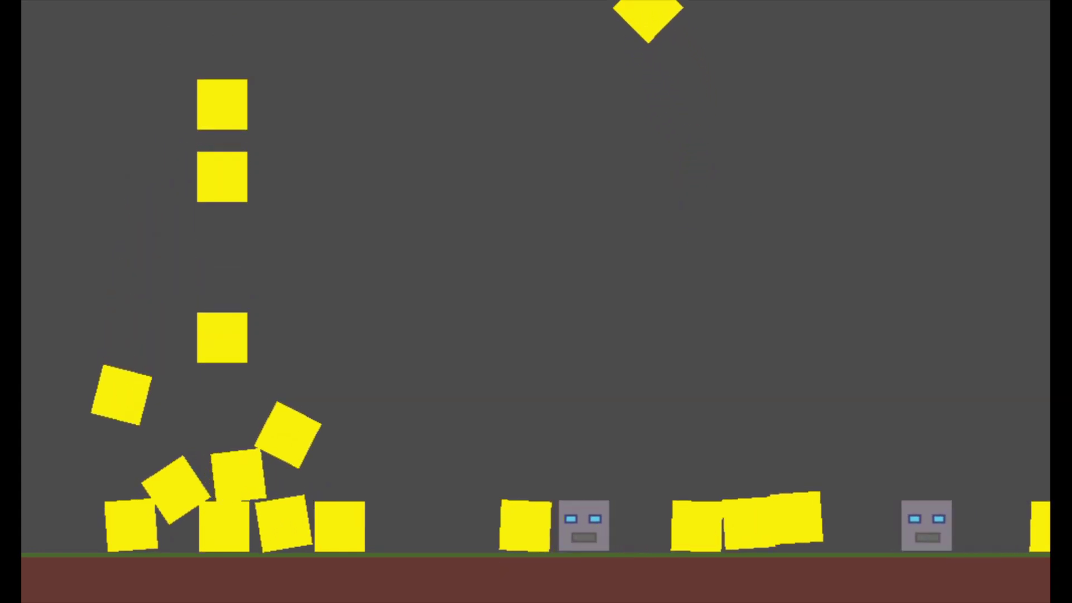
{"action": "key", "text": "Left"}
{"action": "key", "text": "Right"}
{"action": "key", "text": "Left"}
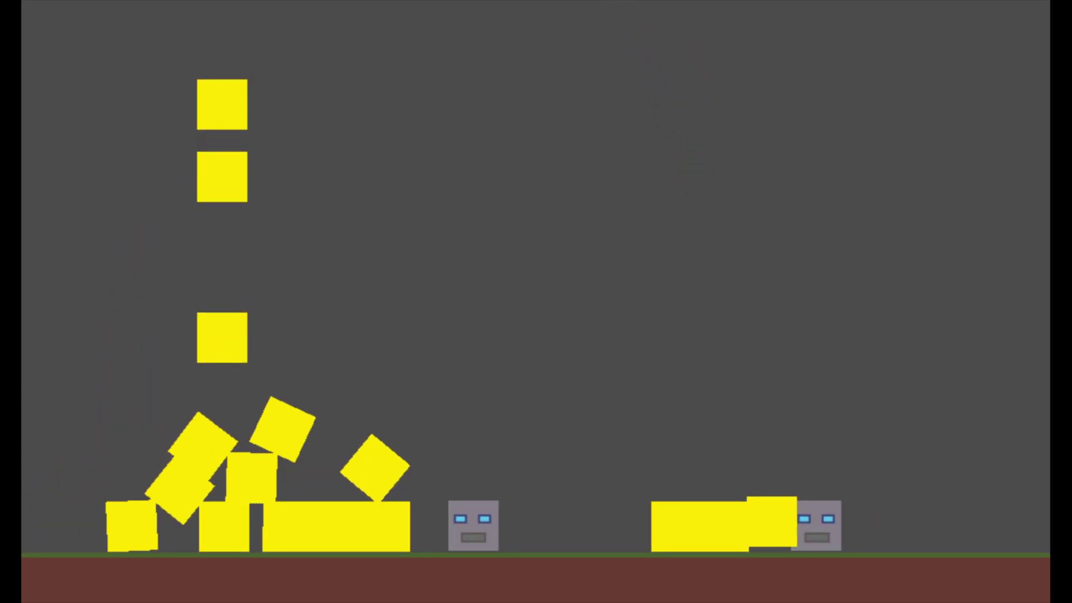
{"action": "key", "text": "Right"}
{"action": "key", "text": "Left"}
{"action": "key", "text": "Up"}
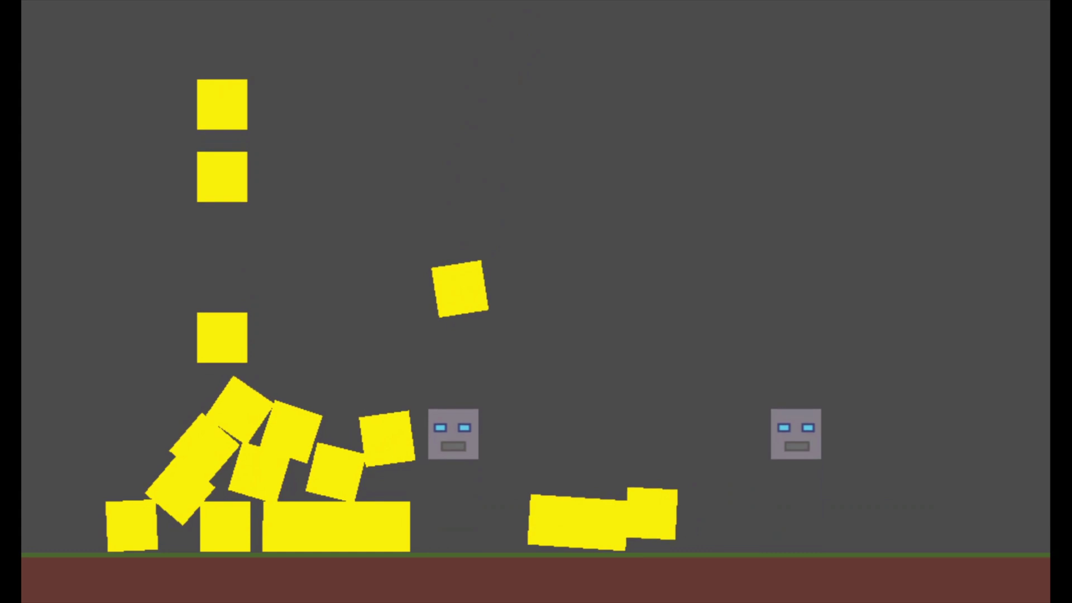
{"action": "key", "text": "Left"}
{"action": "key", "text": "Up"}
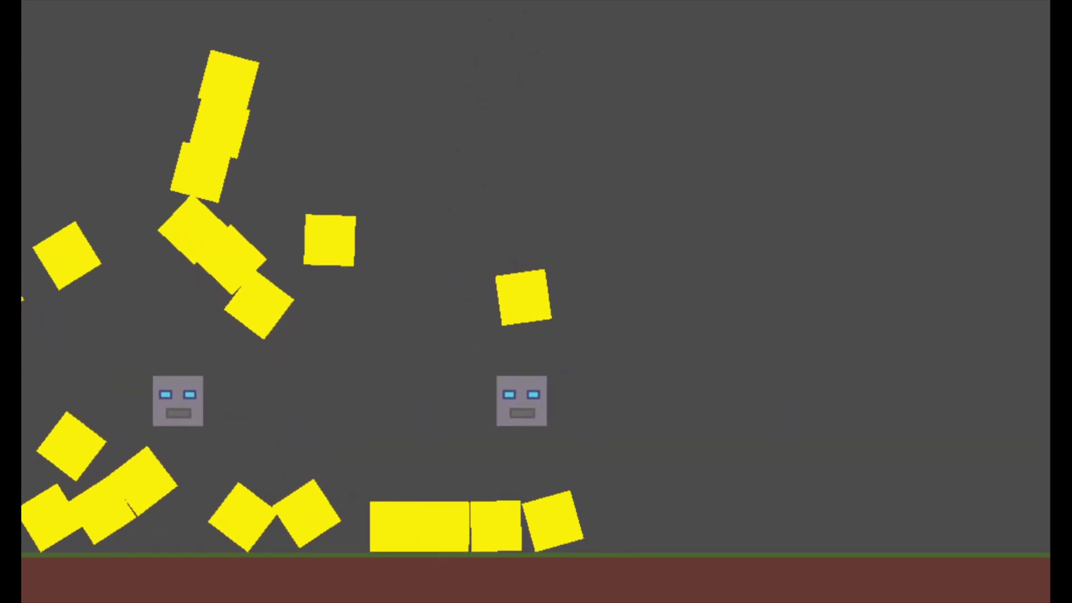